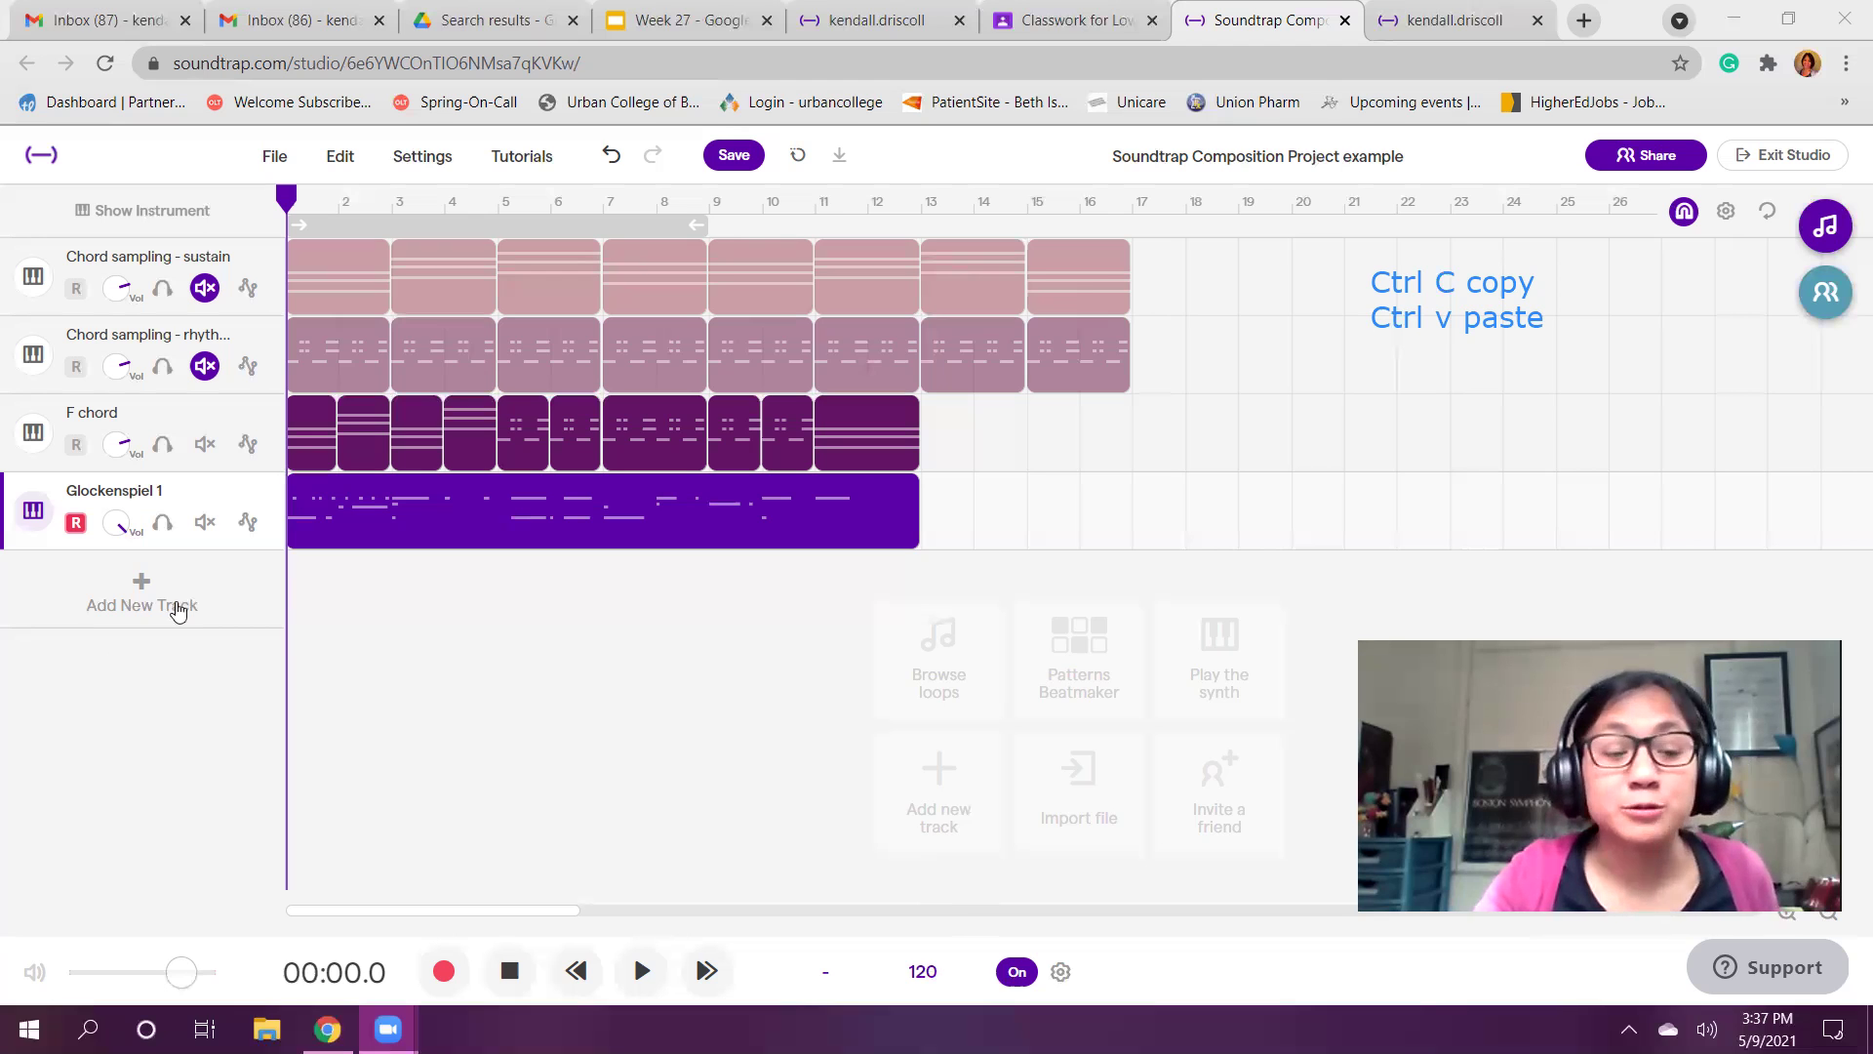
# Step: Open the loop library and filter the loops by the Beats category
pyautogui.click(1834, 300)
pyautogui.click(1349, 226)
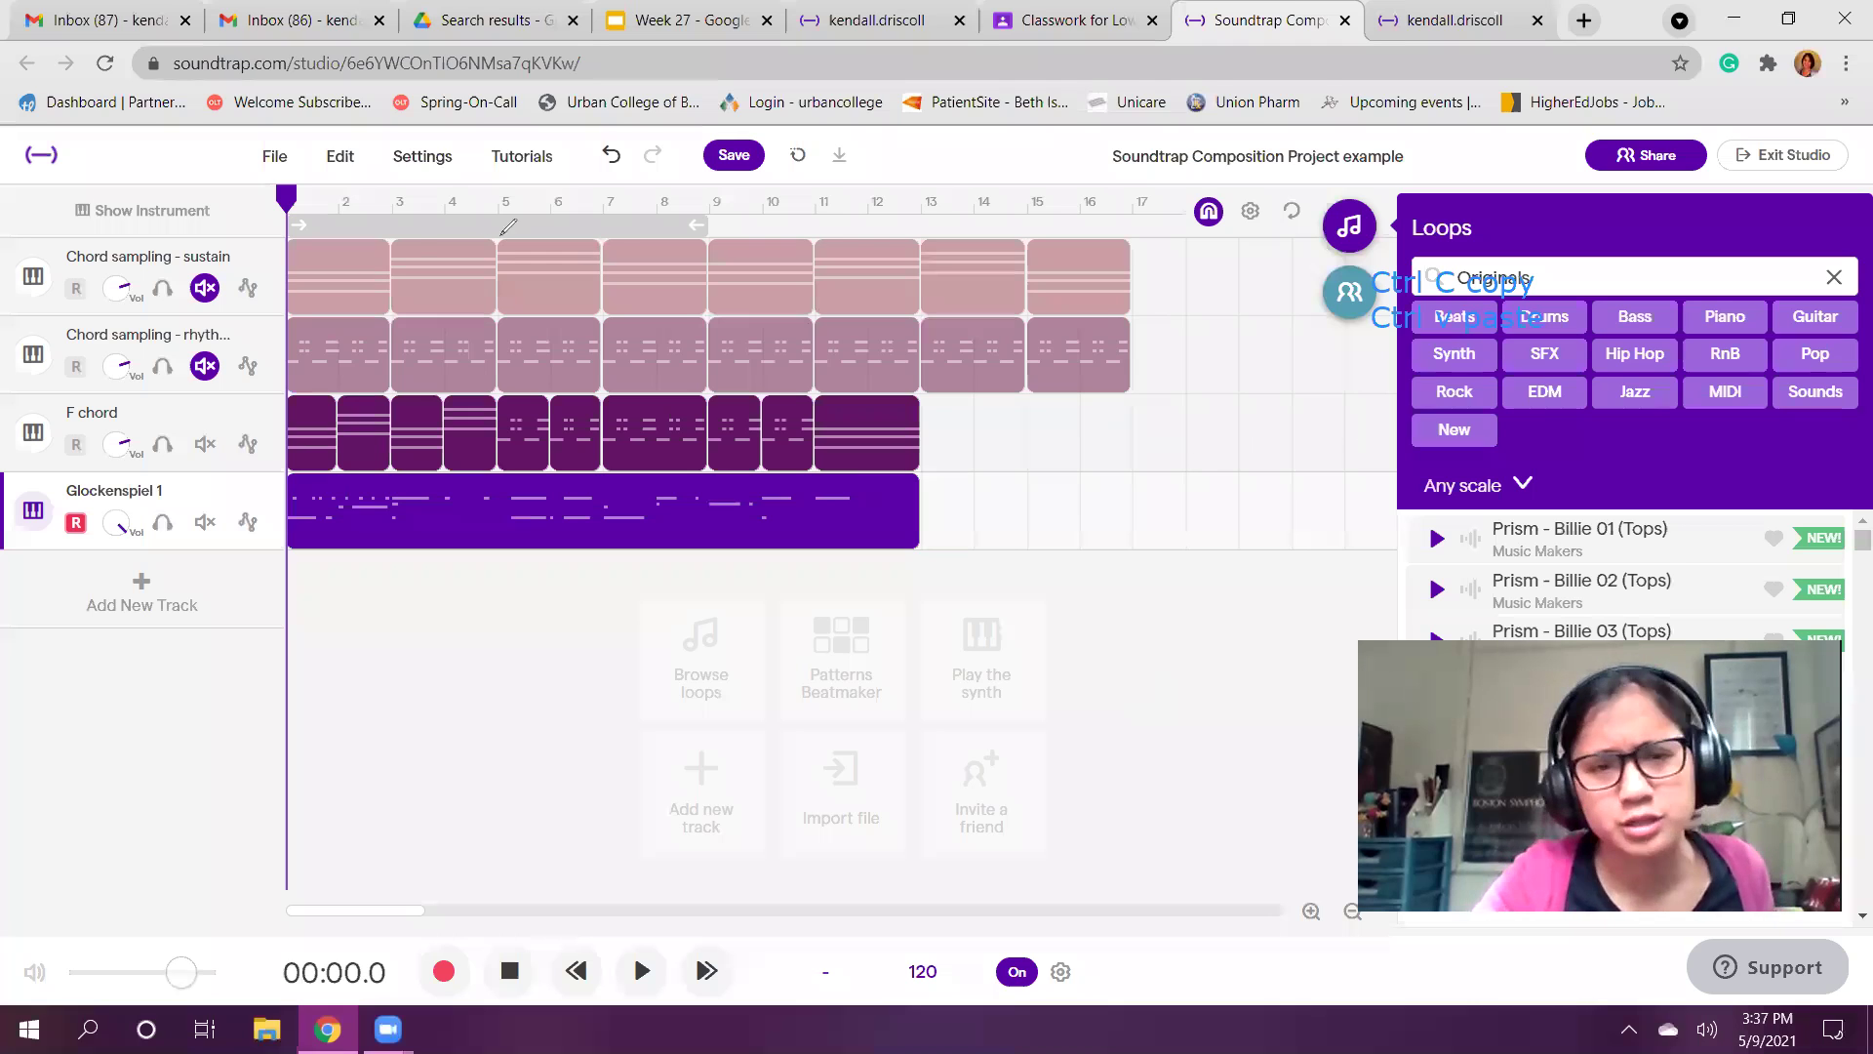
pyautogui.click(407, 239)
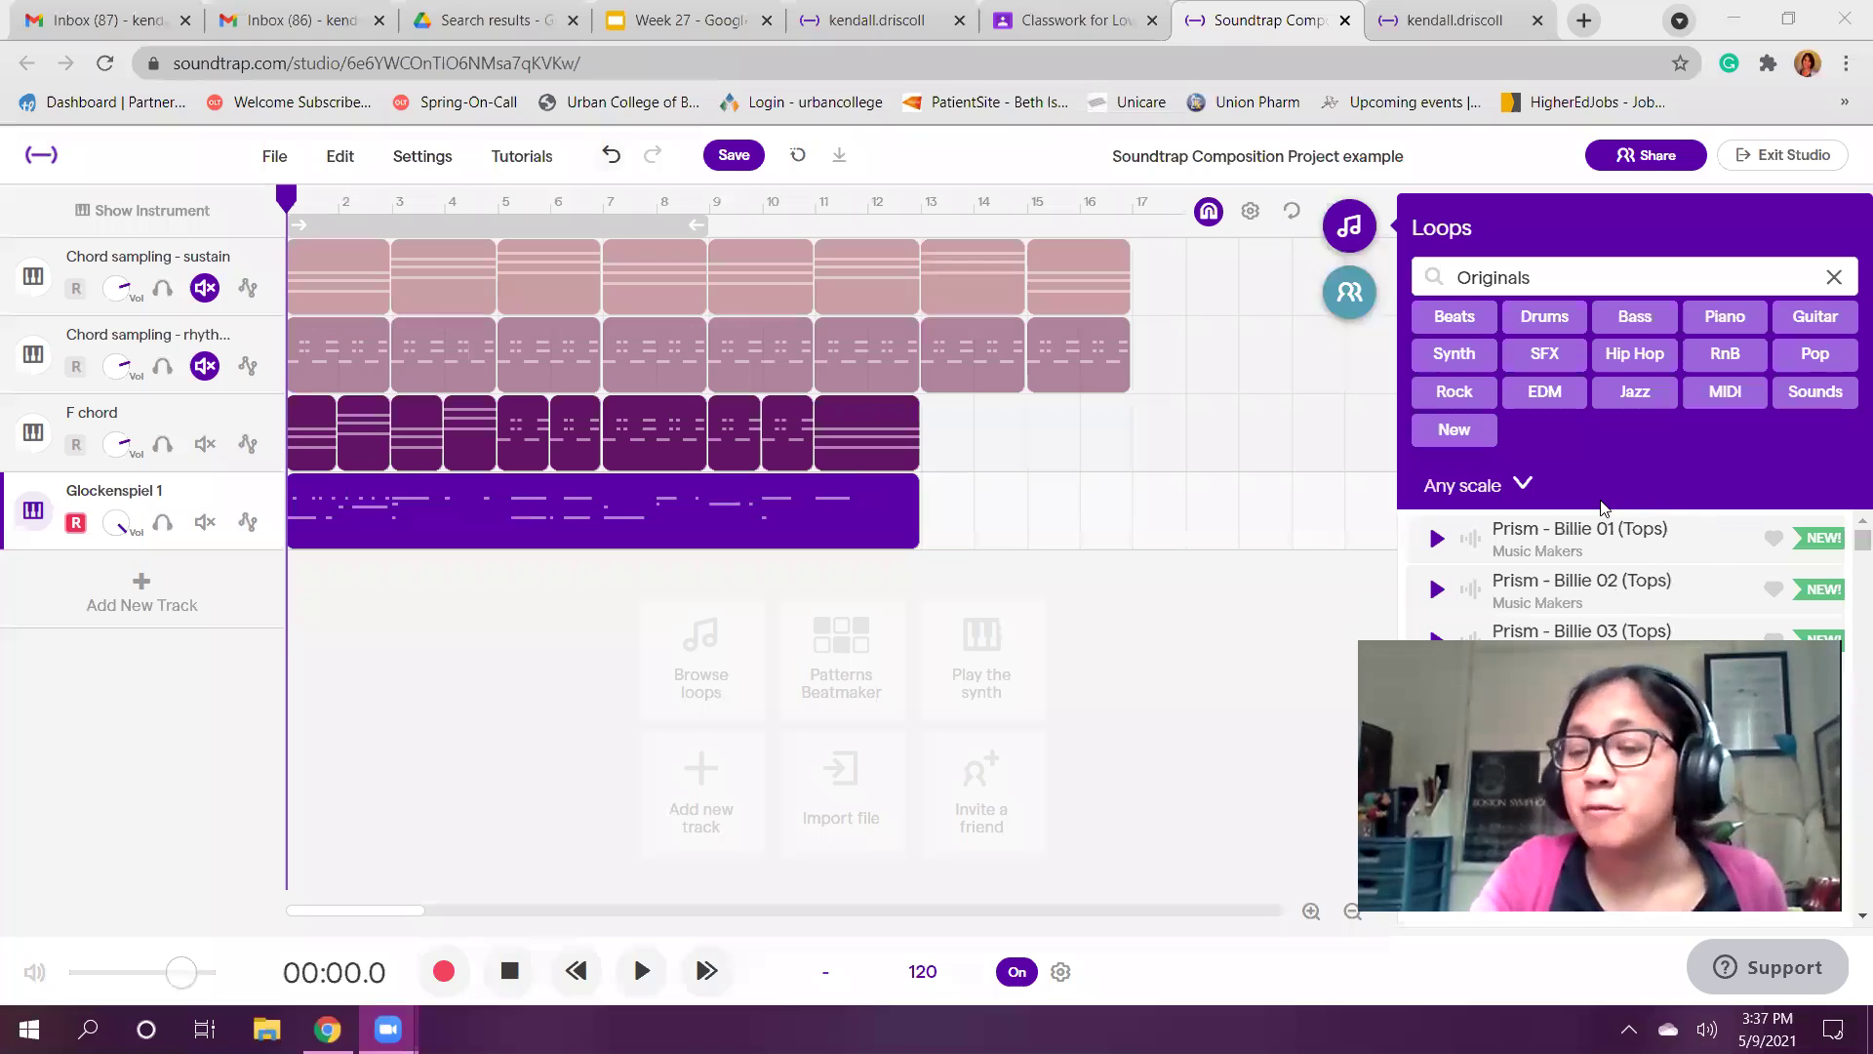
pyautogui.click(1454, 316)
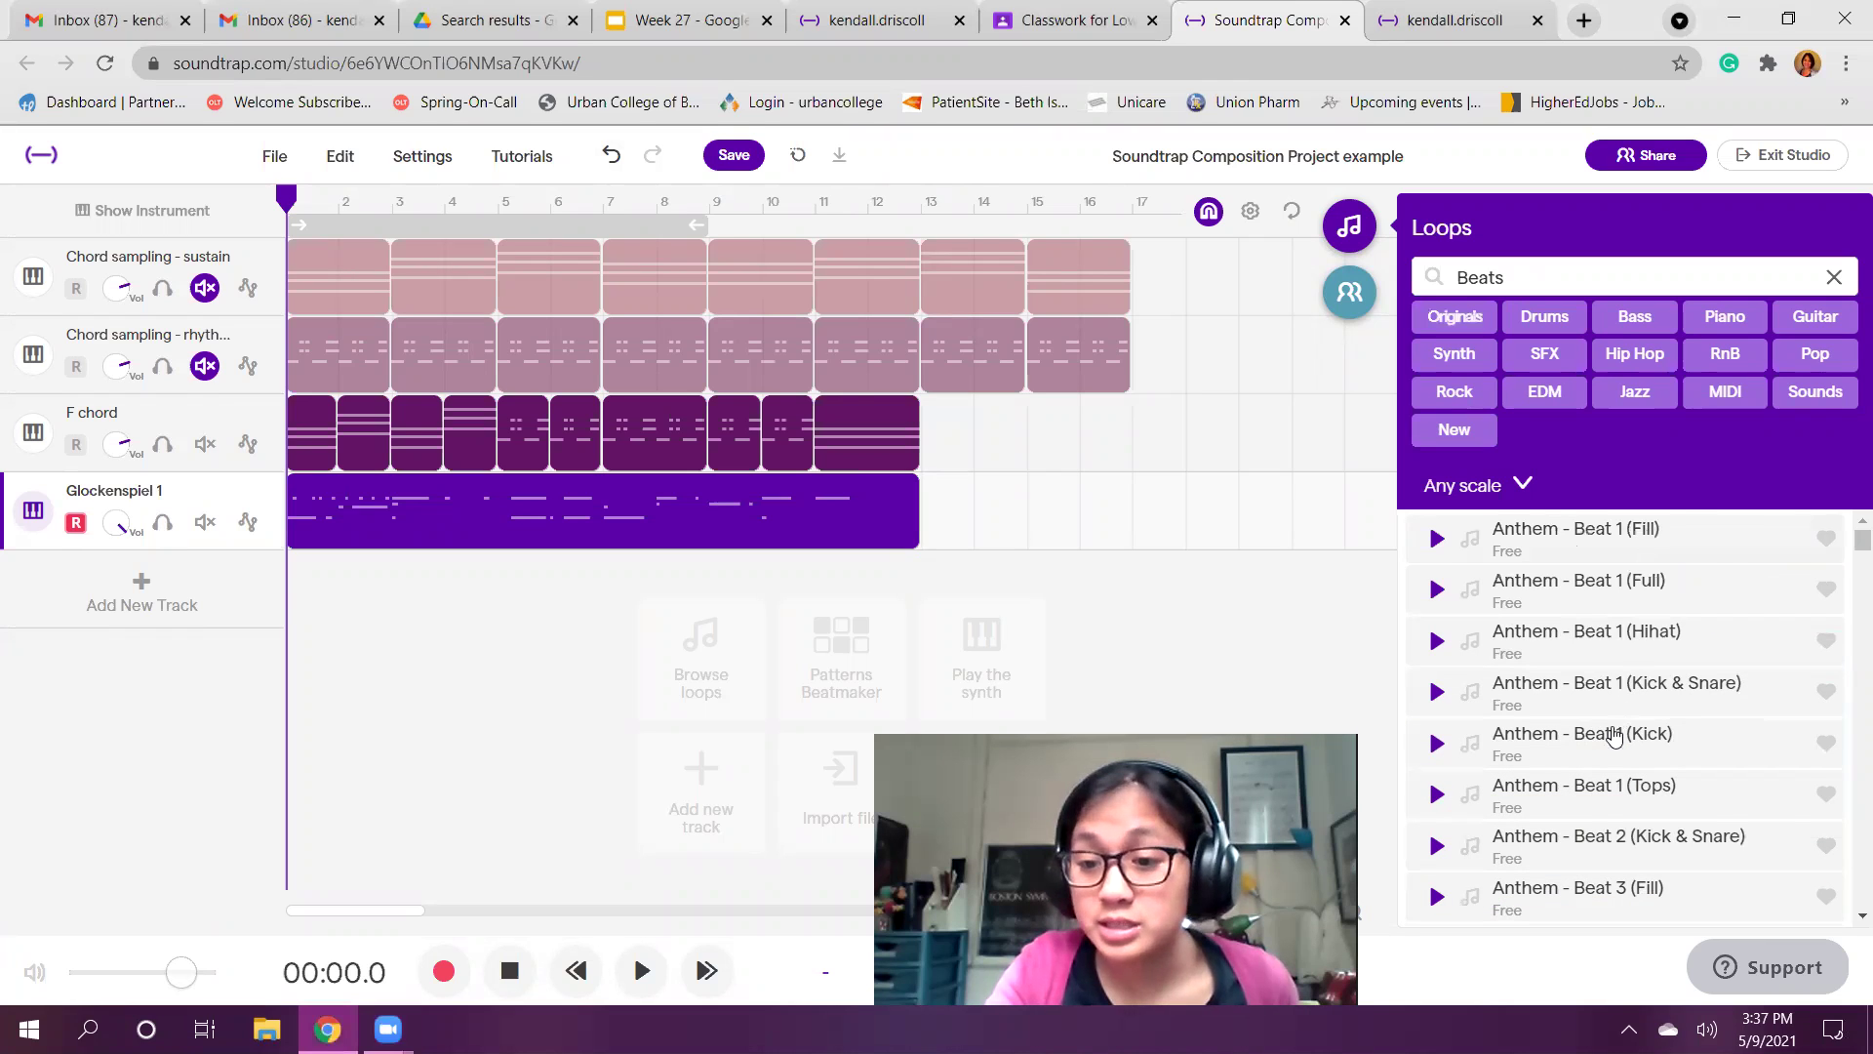
# Step: Browse the beat loops and preview Atlantis - Droppin (Full) and Atlantis - Droppin (Kick & Snare)
pyautogui.scroll(-5, 1611, 727)
pyautogui.scroll(-10, 1611, 722)
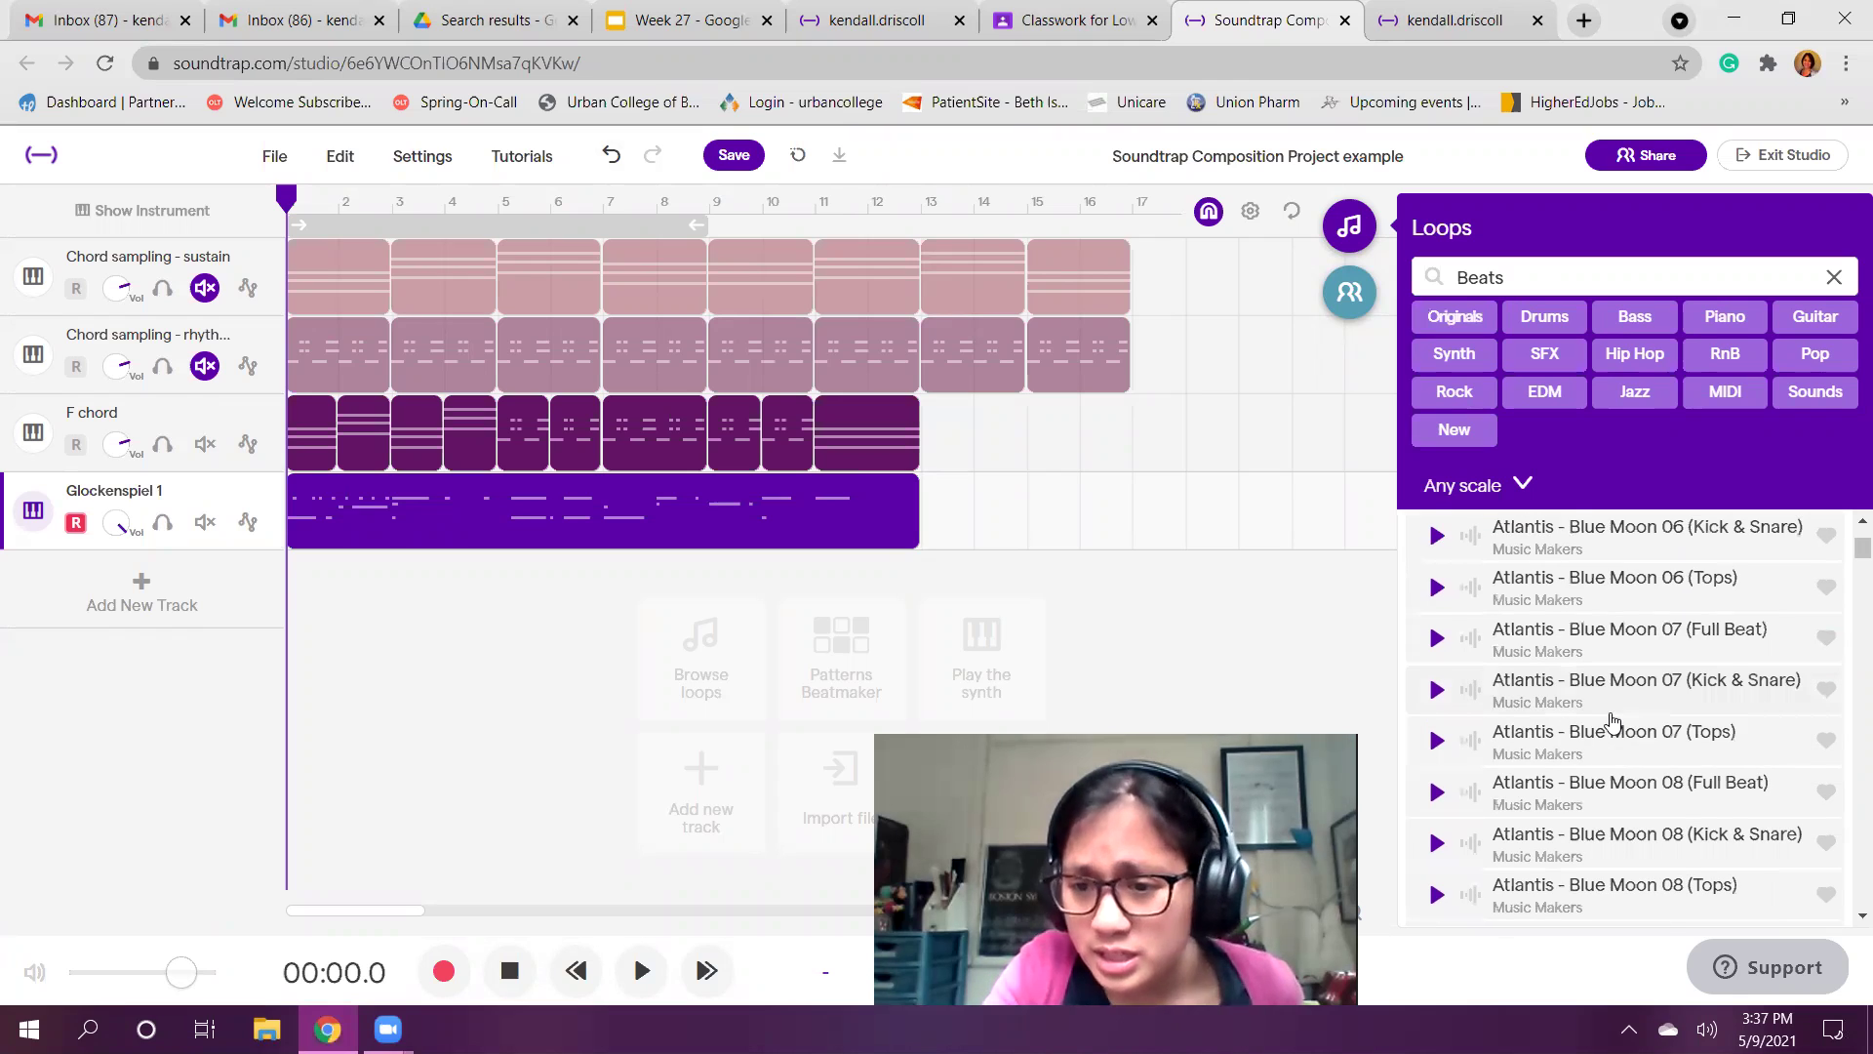
pyautogui.scroll(-5, 1612, 722)
pyautogui.scroll(-5, 1612, 722)
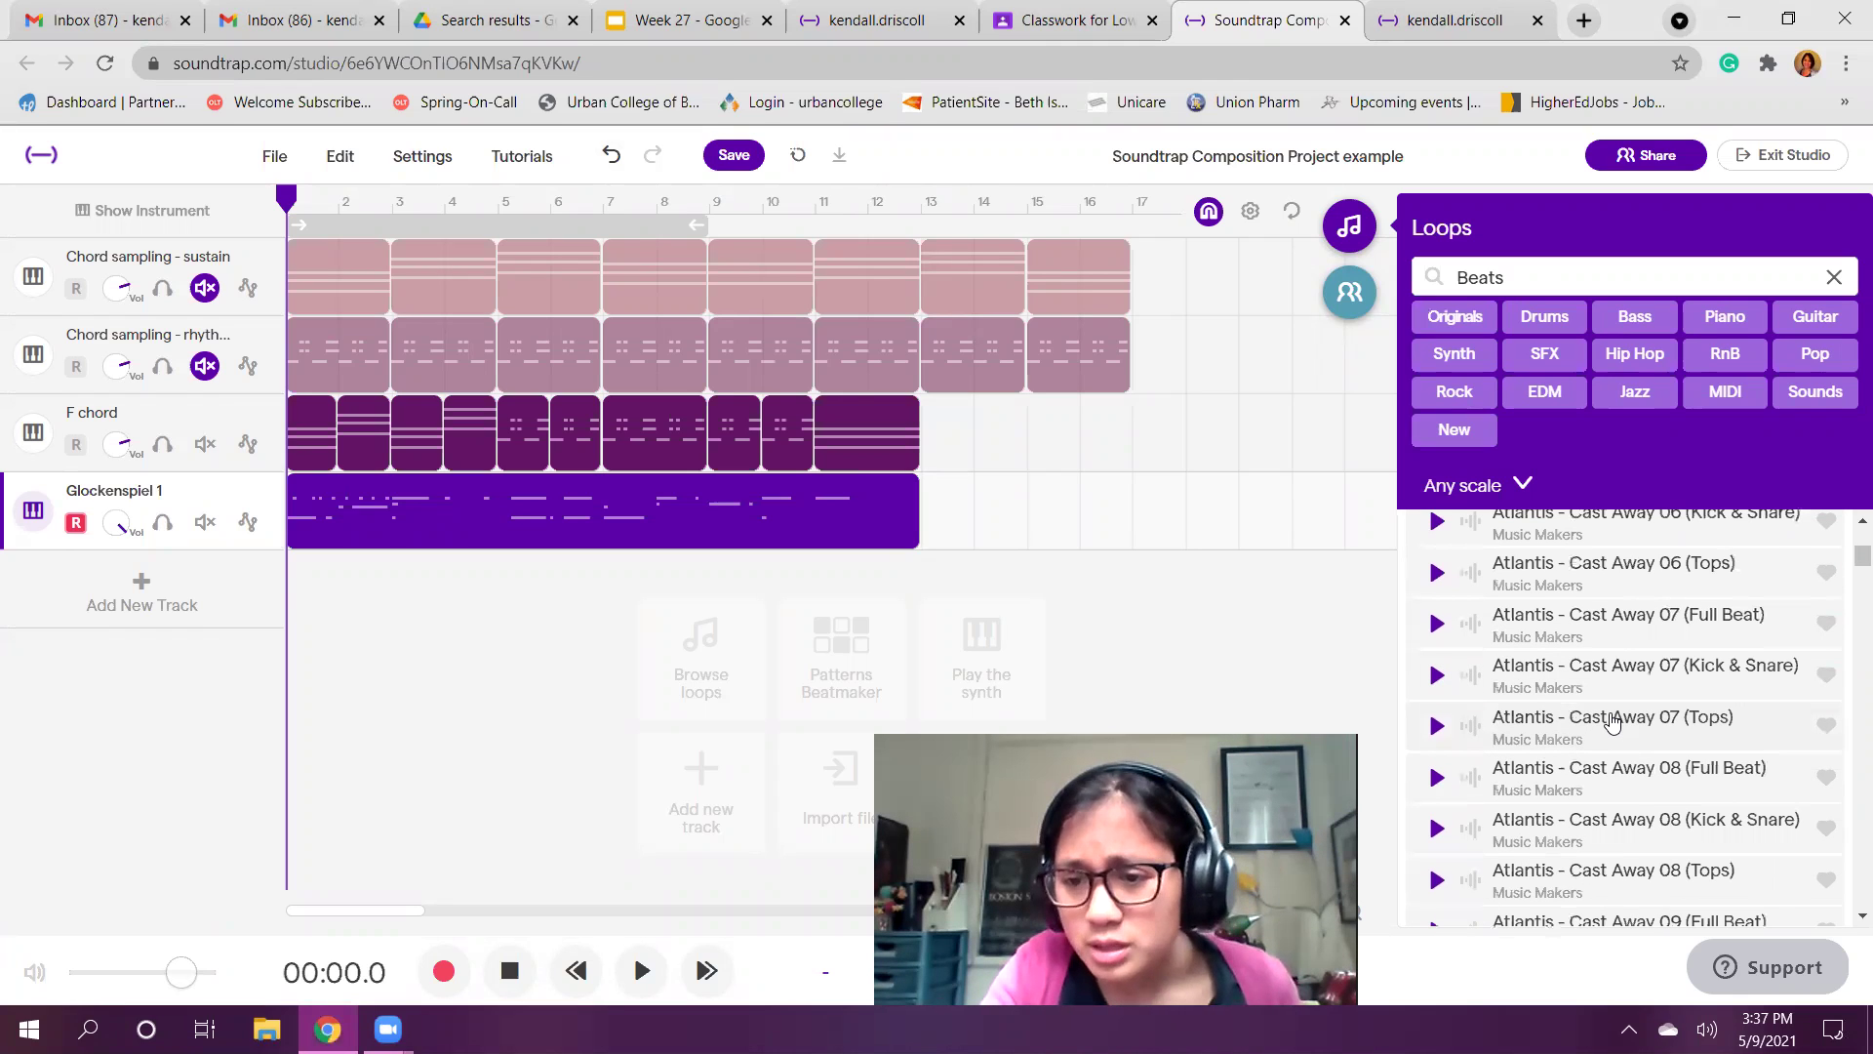
pyautogui.scroll(-5, 1611, 722)
pyautogui.scroll(-5, 1611, 722)
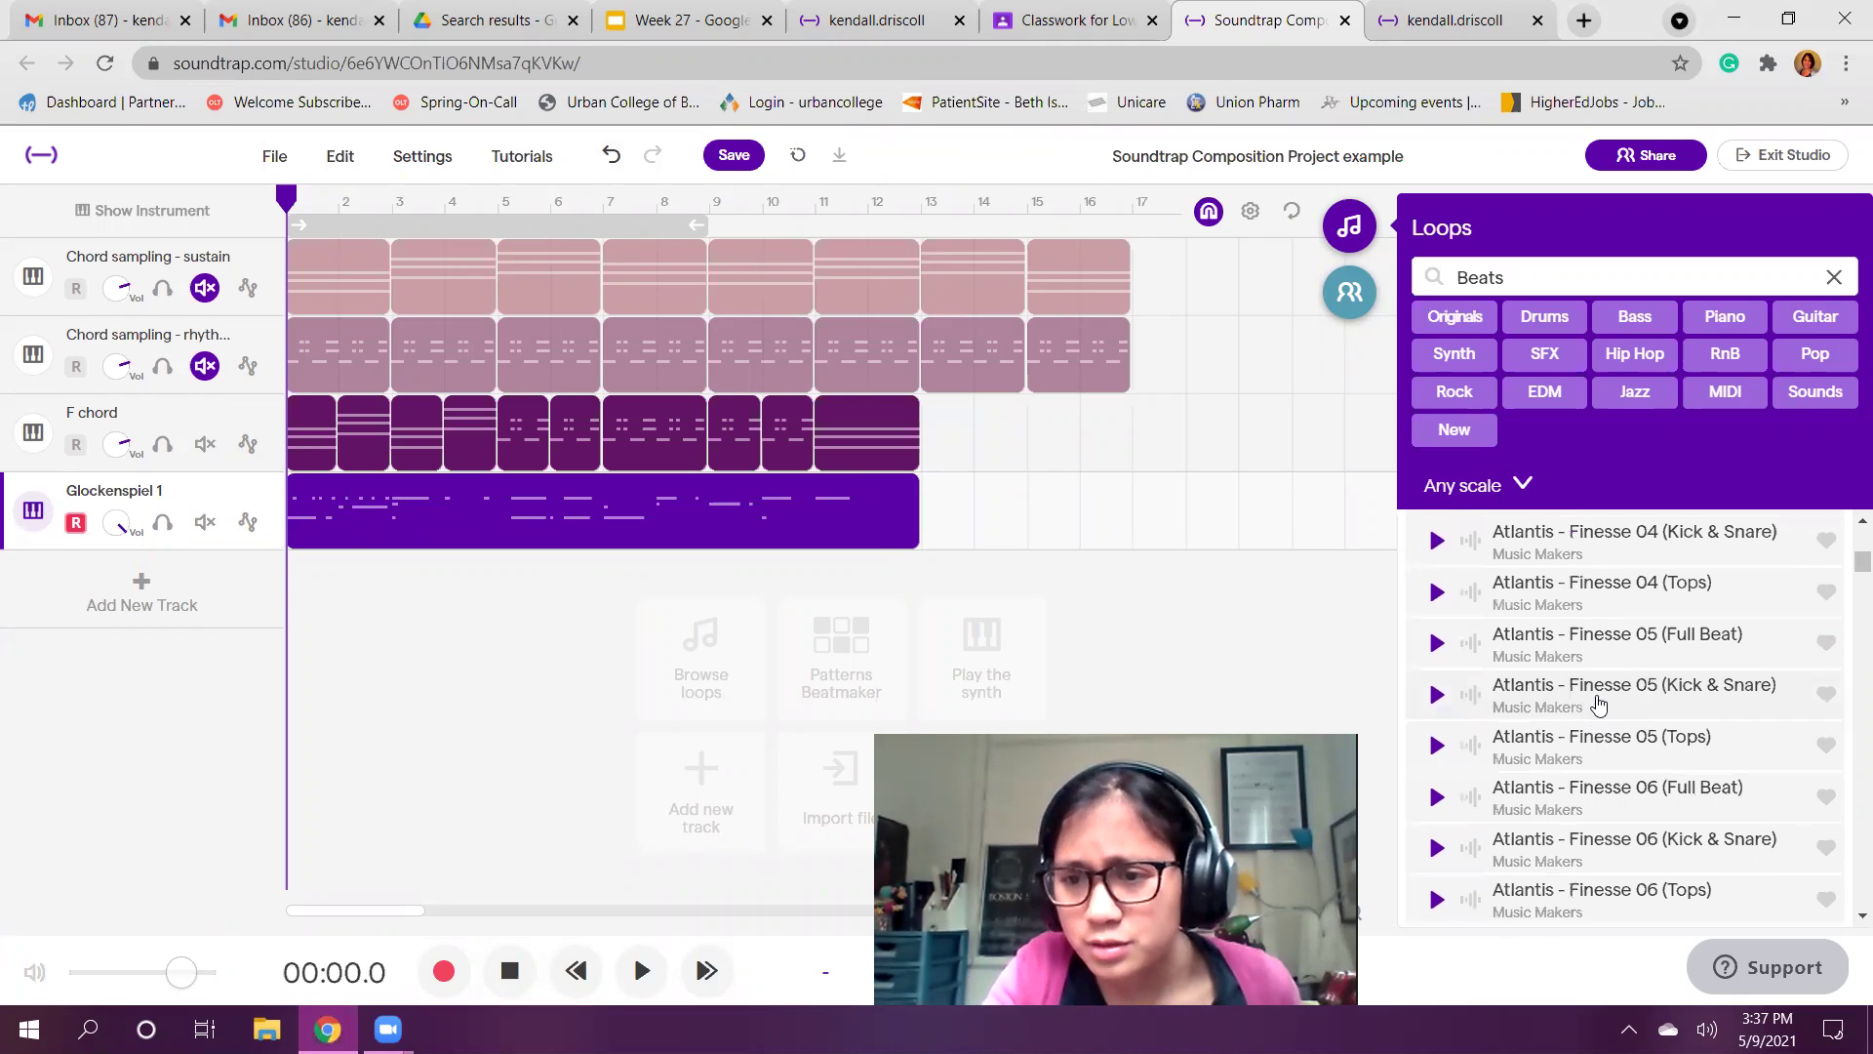
pyautogui.scroll(5, 1597, 695)
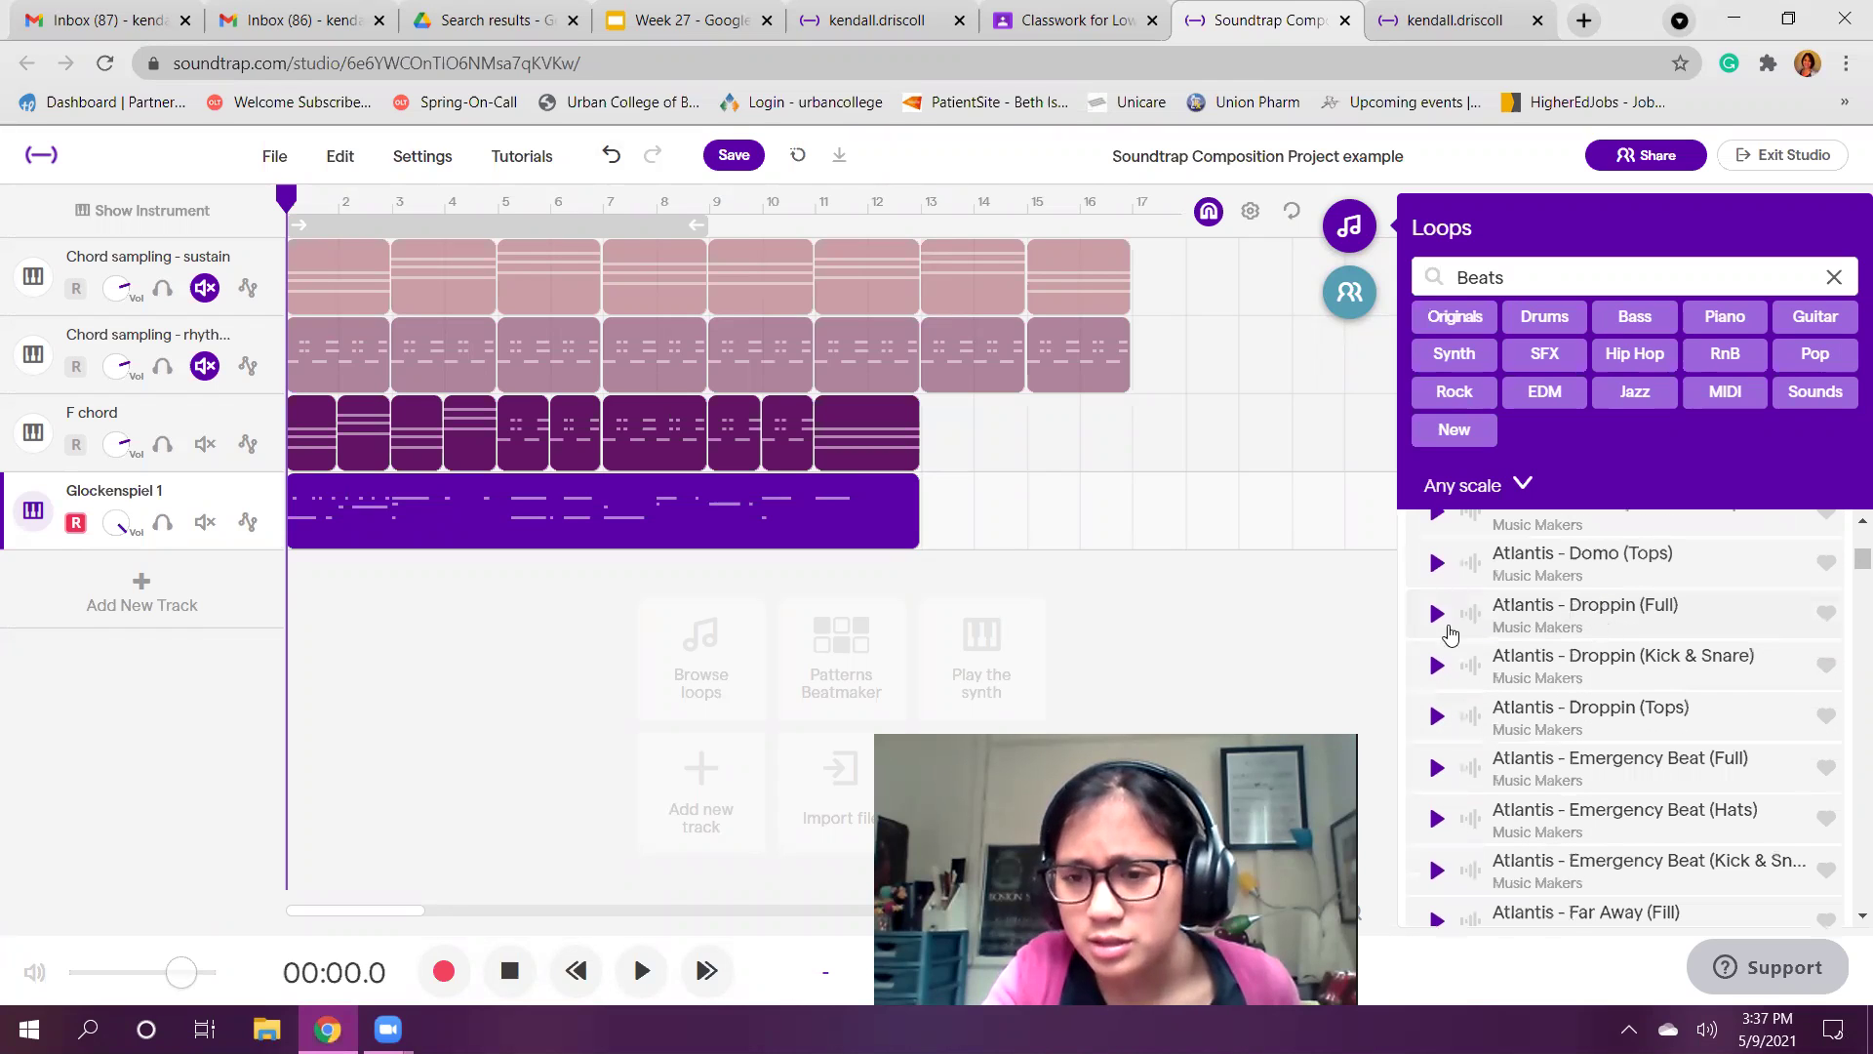
pyautogui.click(1435, 614)
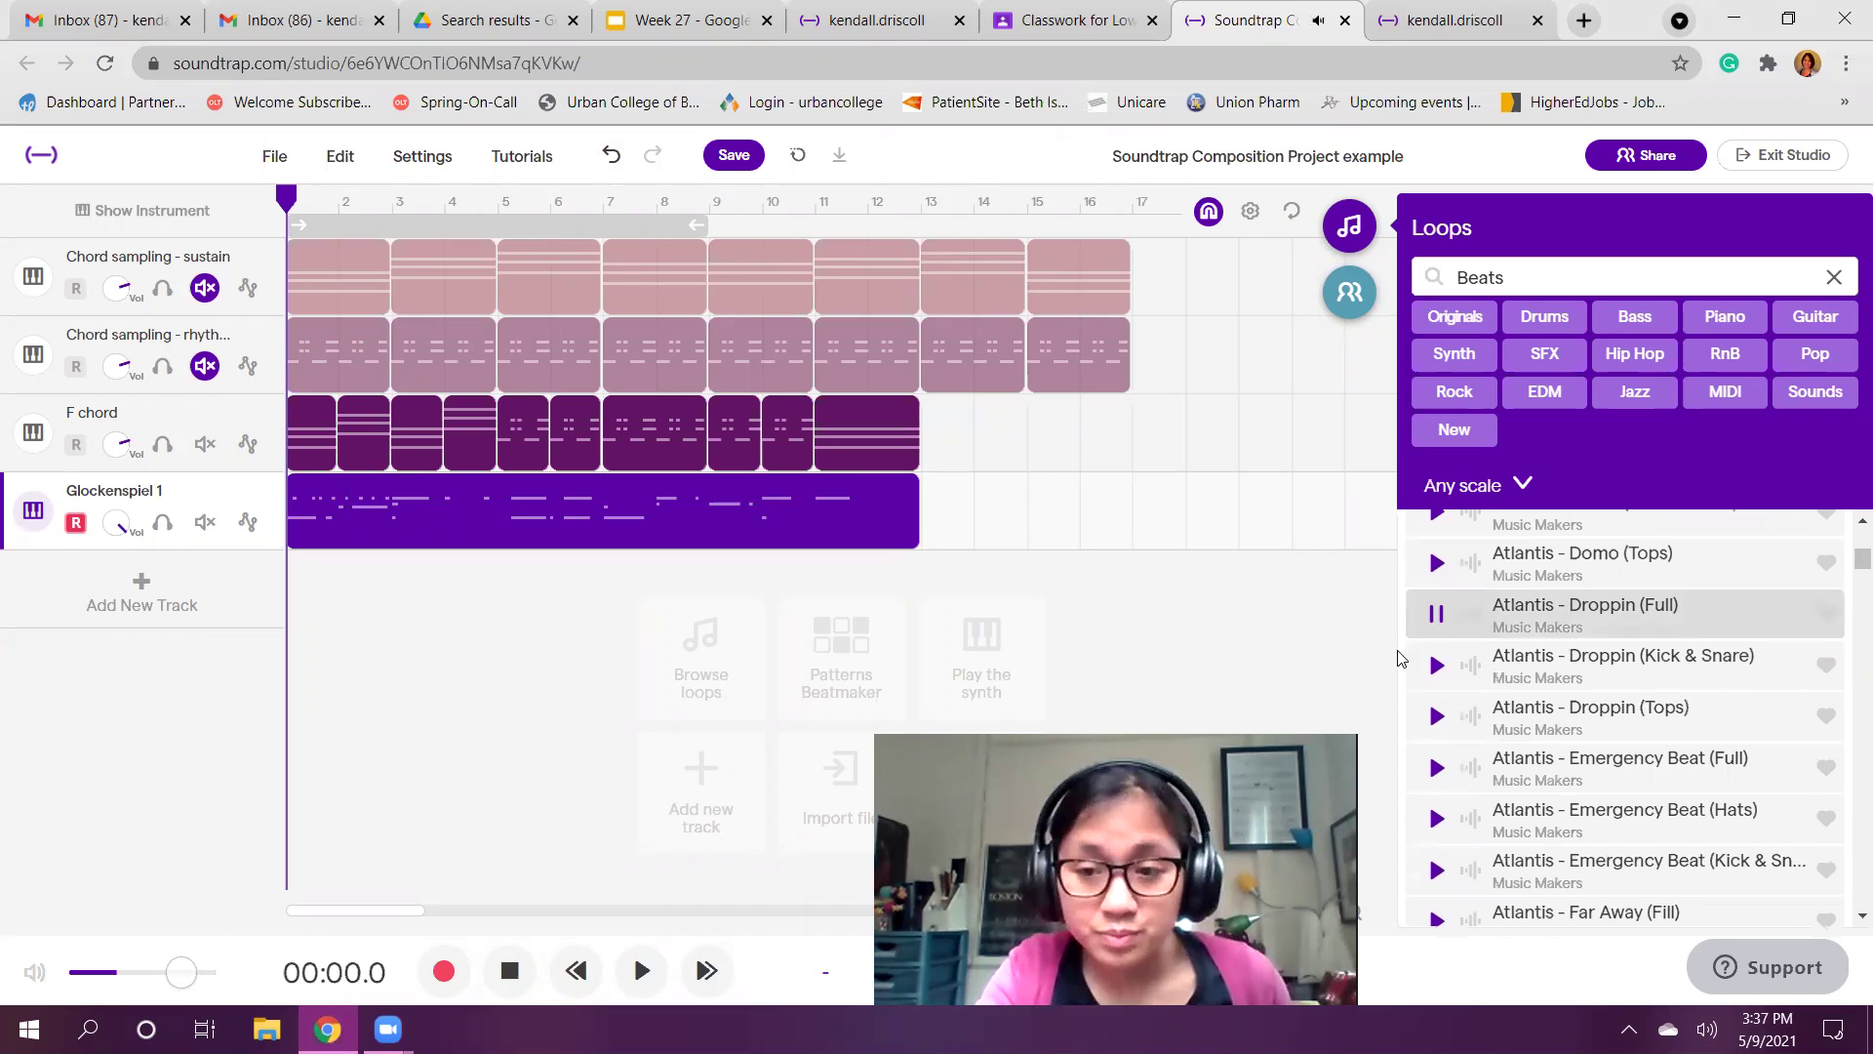
pyautogui.click(1435, 615)
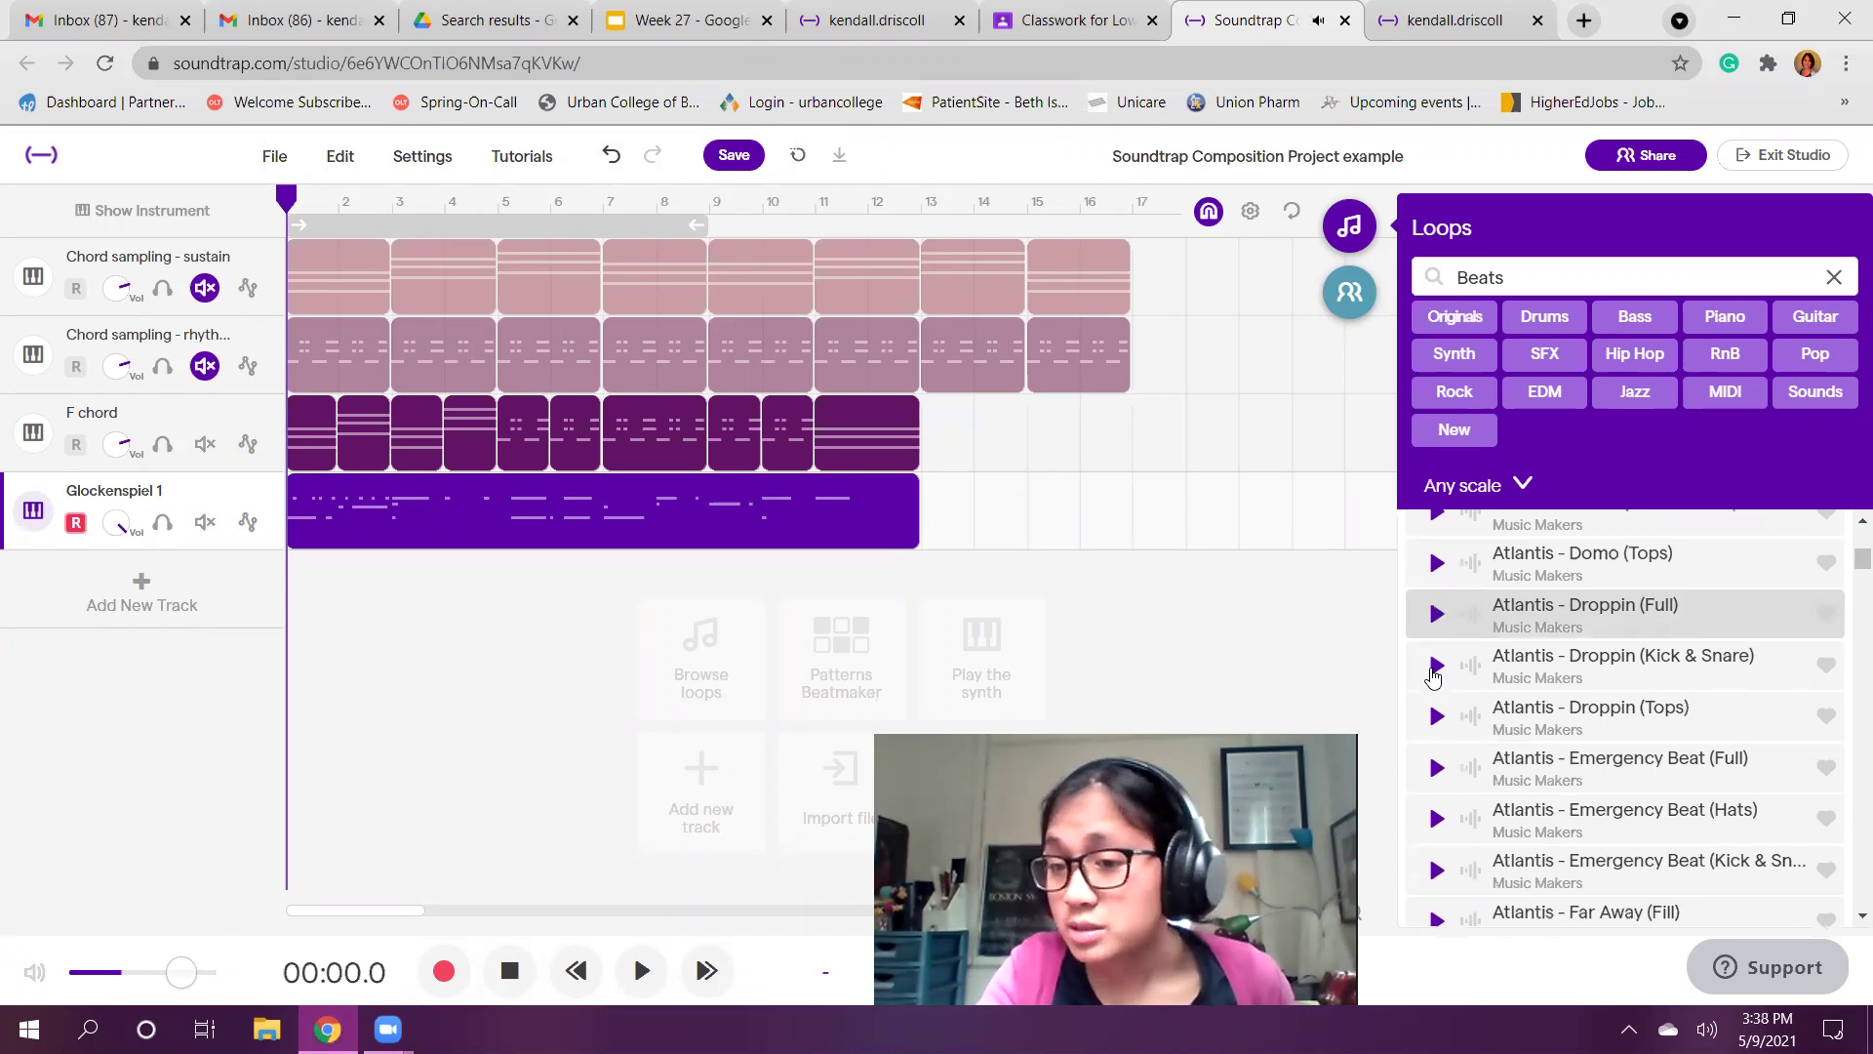
pyautogui.click(1436, 667)
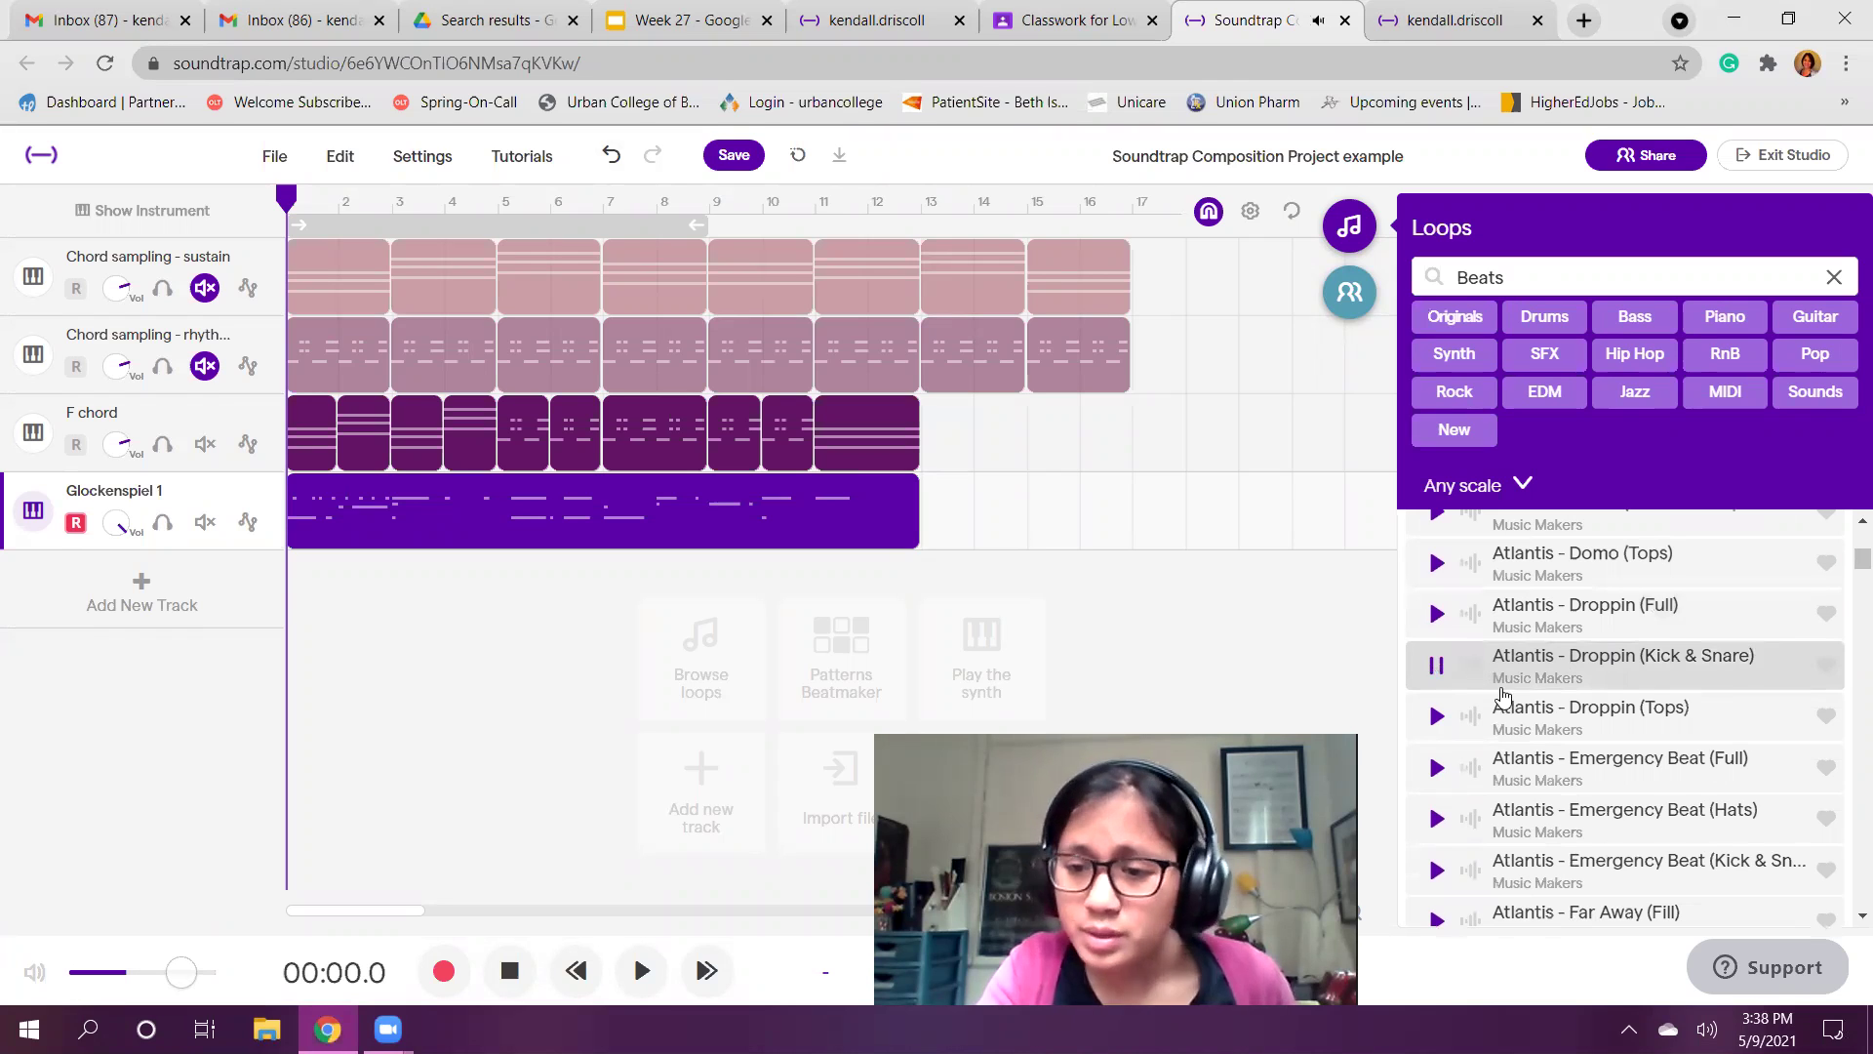
# Step: Look further through the beat loops and preview Beat - Pulse bass
pyautogui.scroll(-5, 1499, 700)
pyautogui.scroll(-5, 1497, 707)
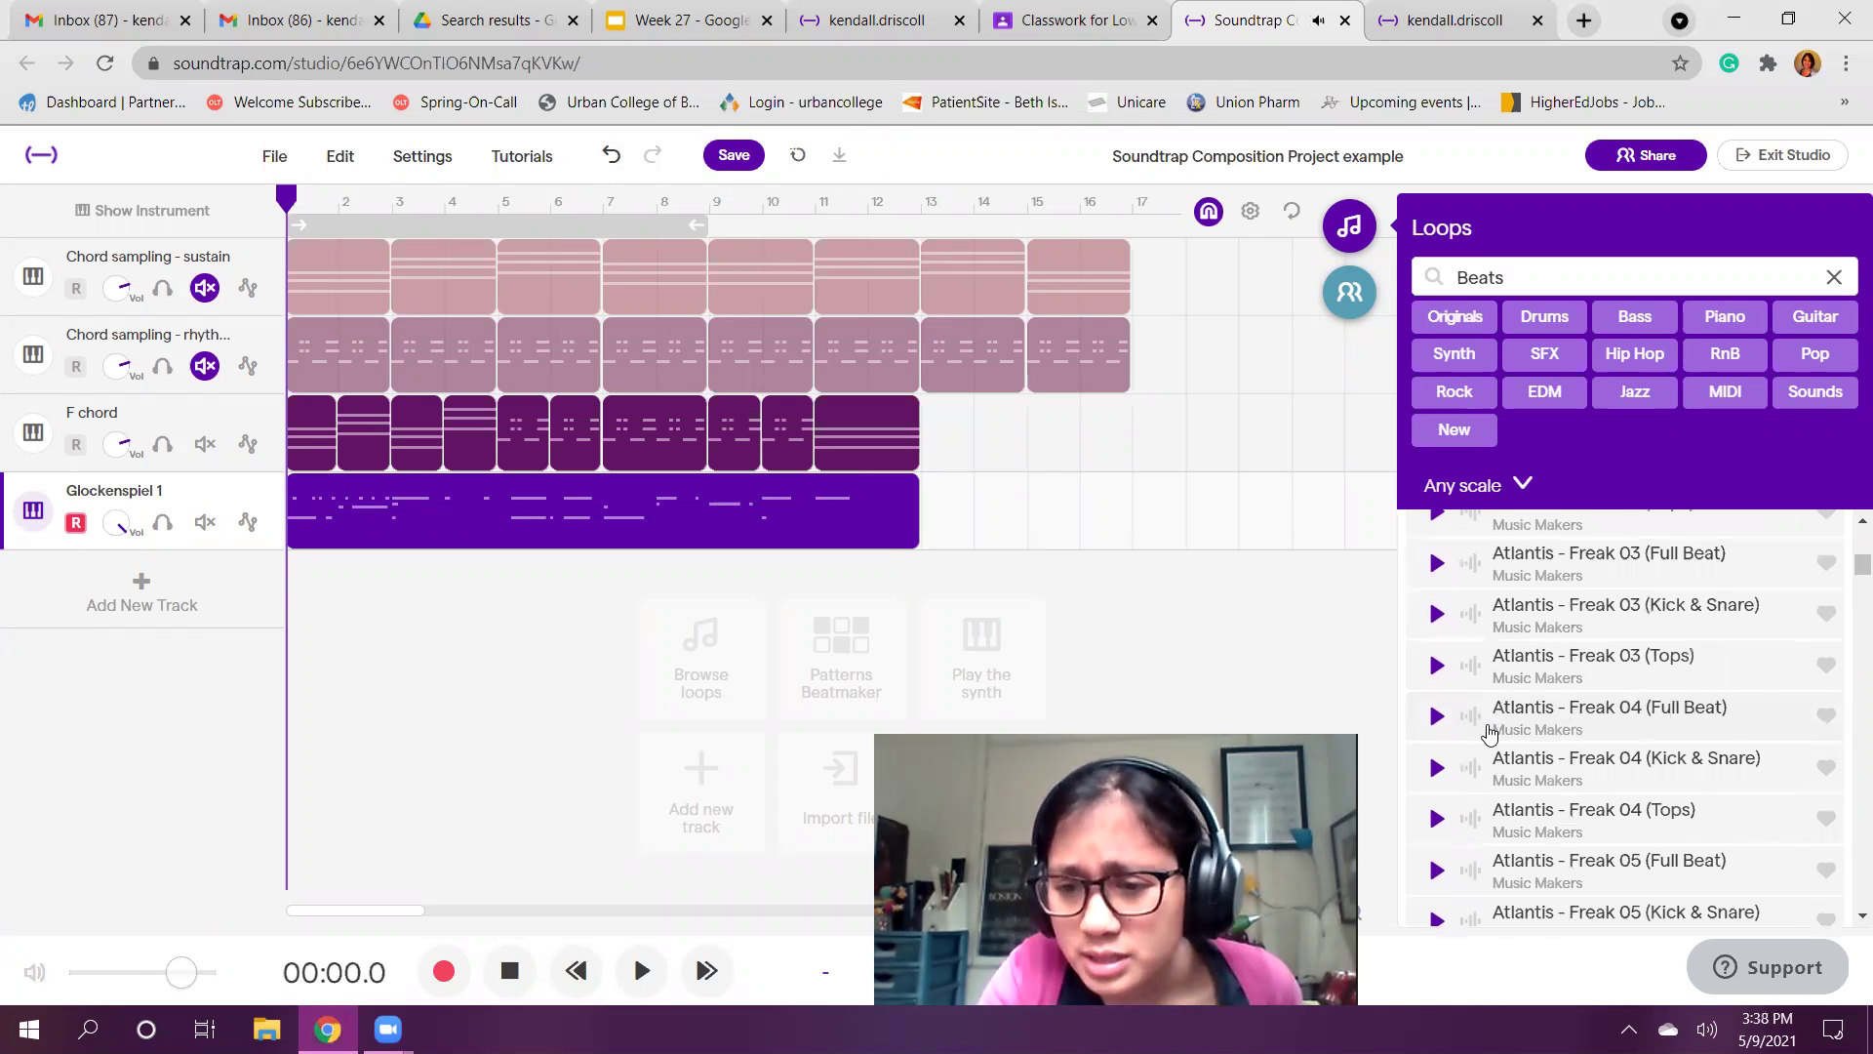
pyautogui.scroll(-5, 1492, 734)
pyautogui.scroll(-5, 1496, 736)
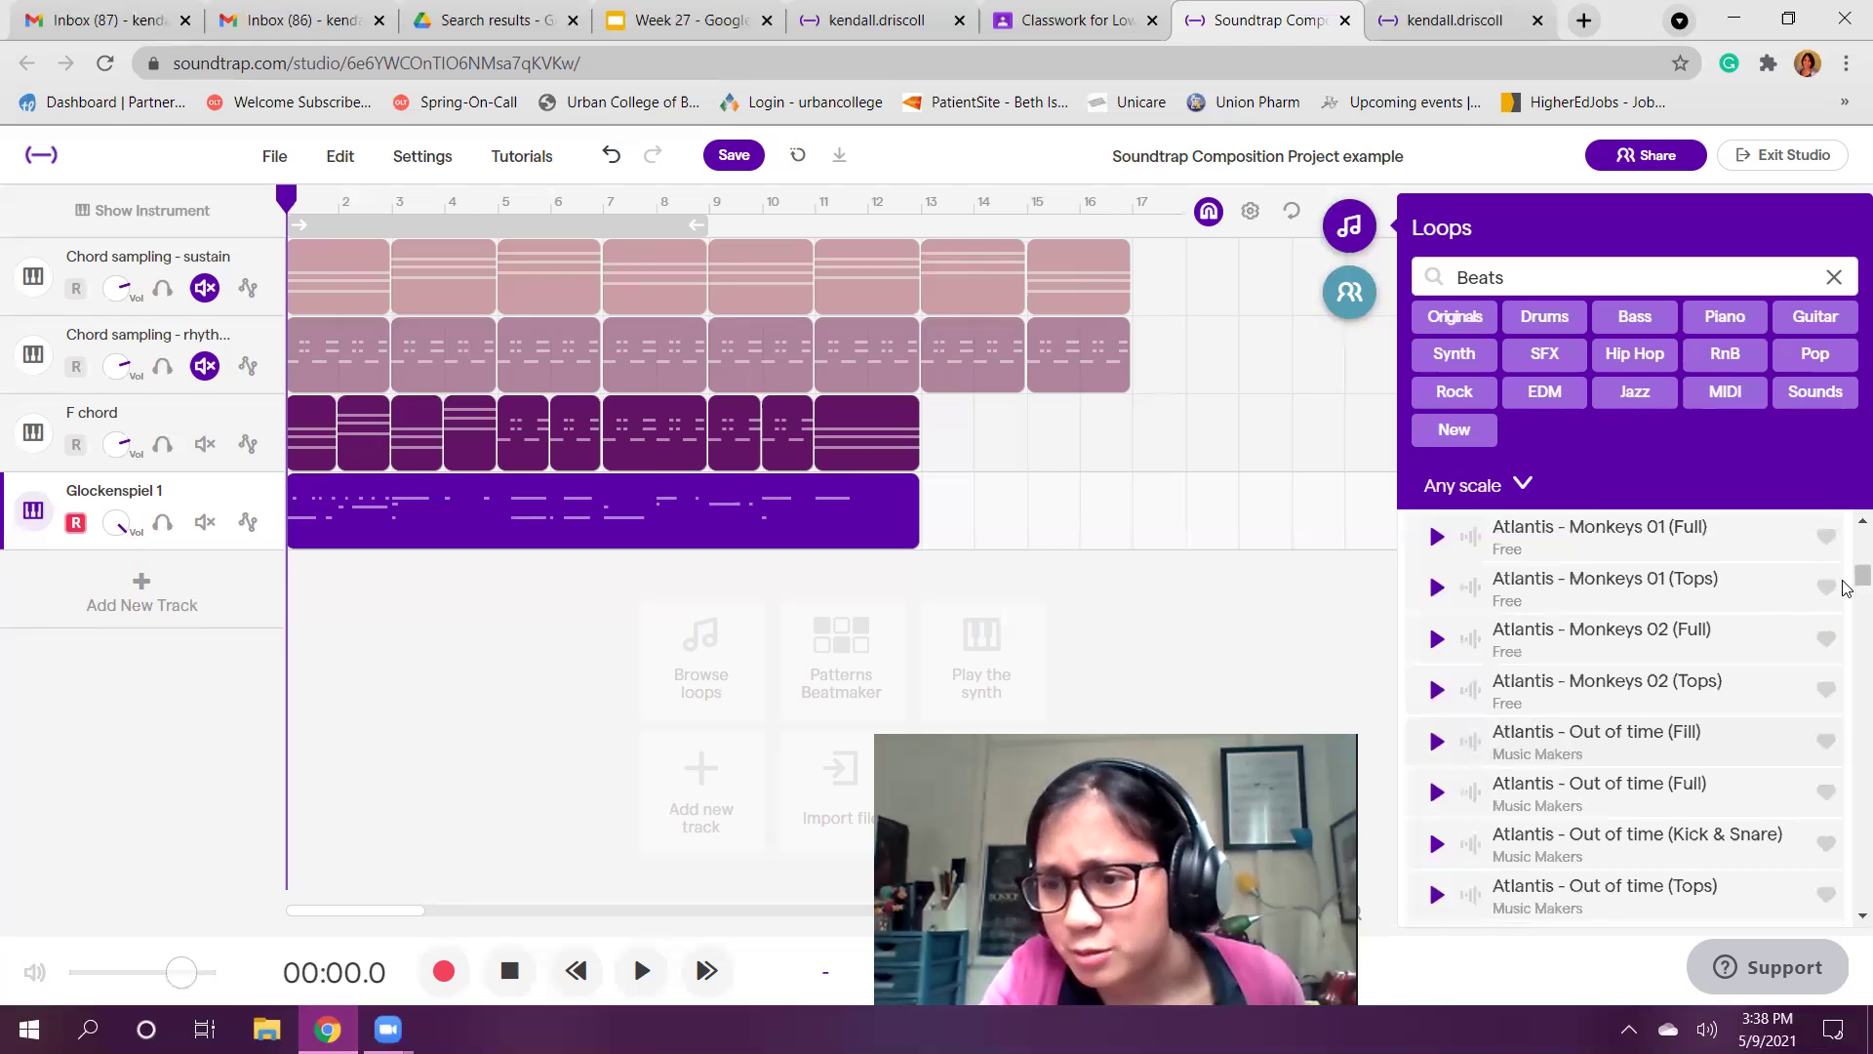
pyautogui.moveTo(1847, 589); pyautogui.dragTo(1843, 648)
pyautogui.scroll(-10, 1547, 720)
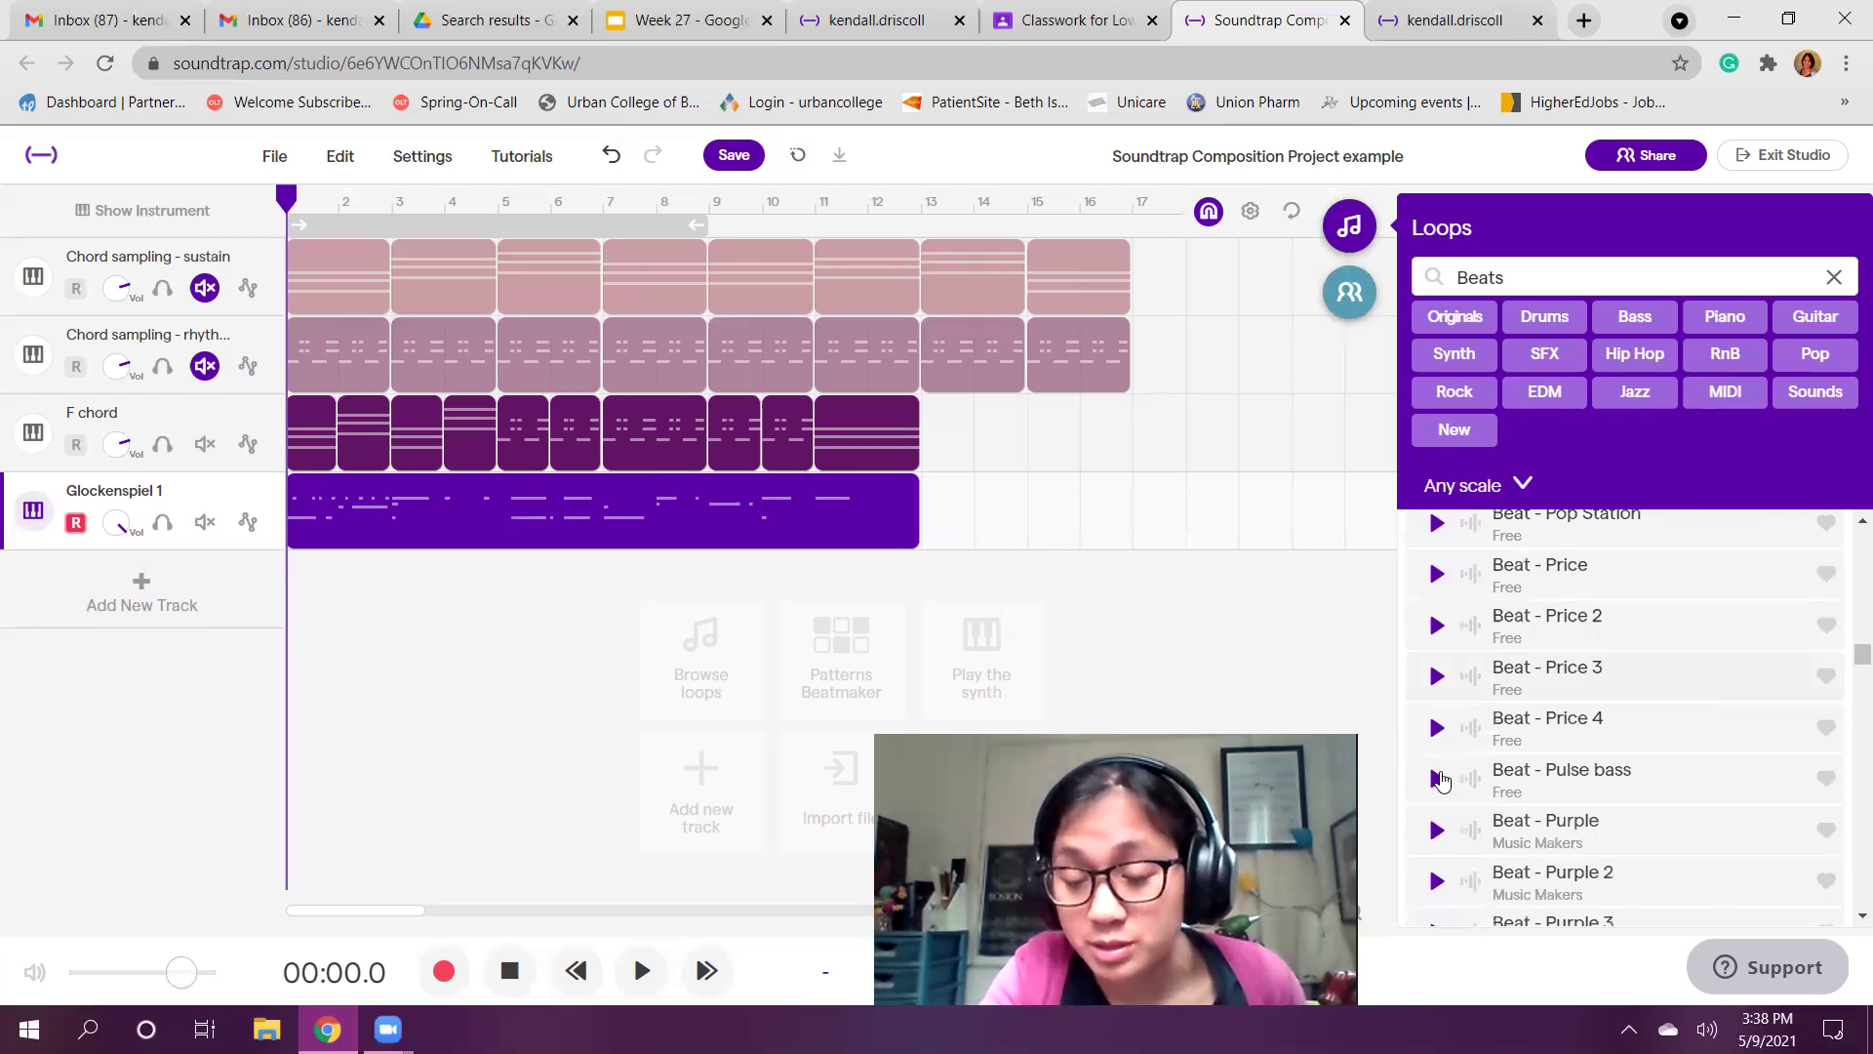
pyautogui.click(1438, 779)
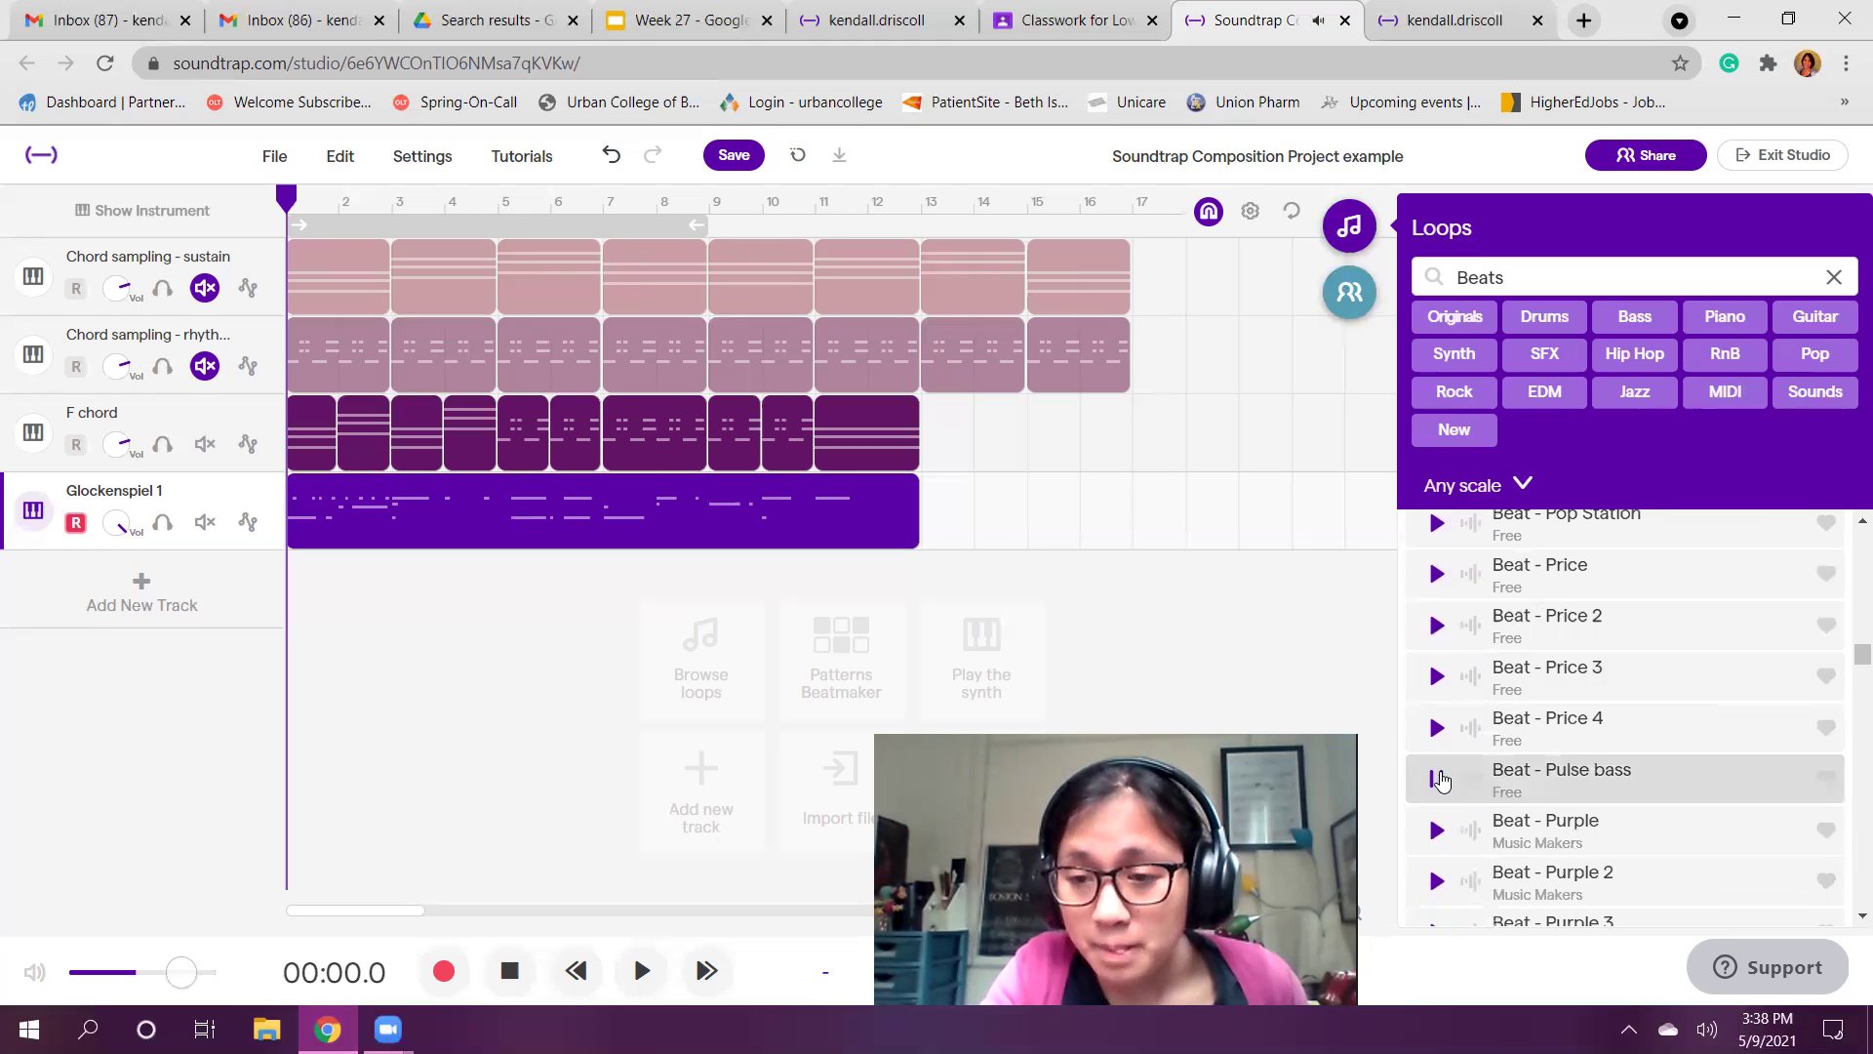
pyautogui.click(1441, 779)
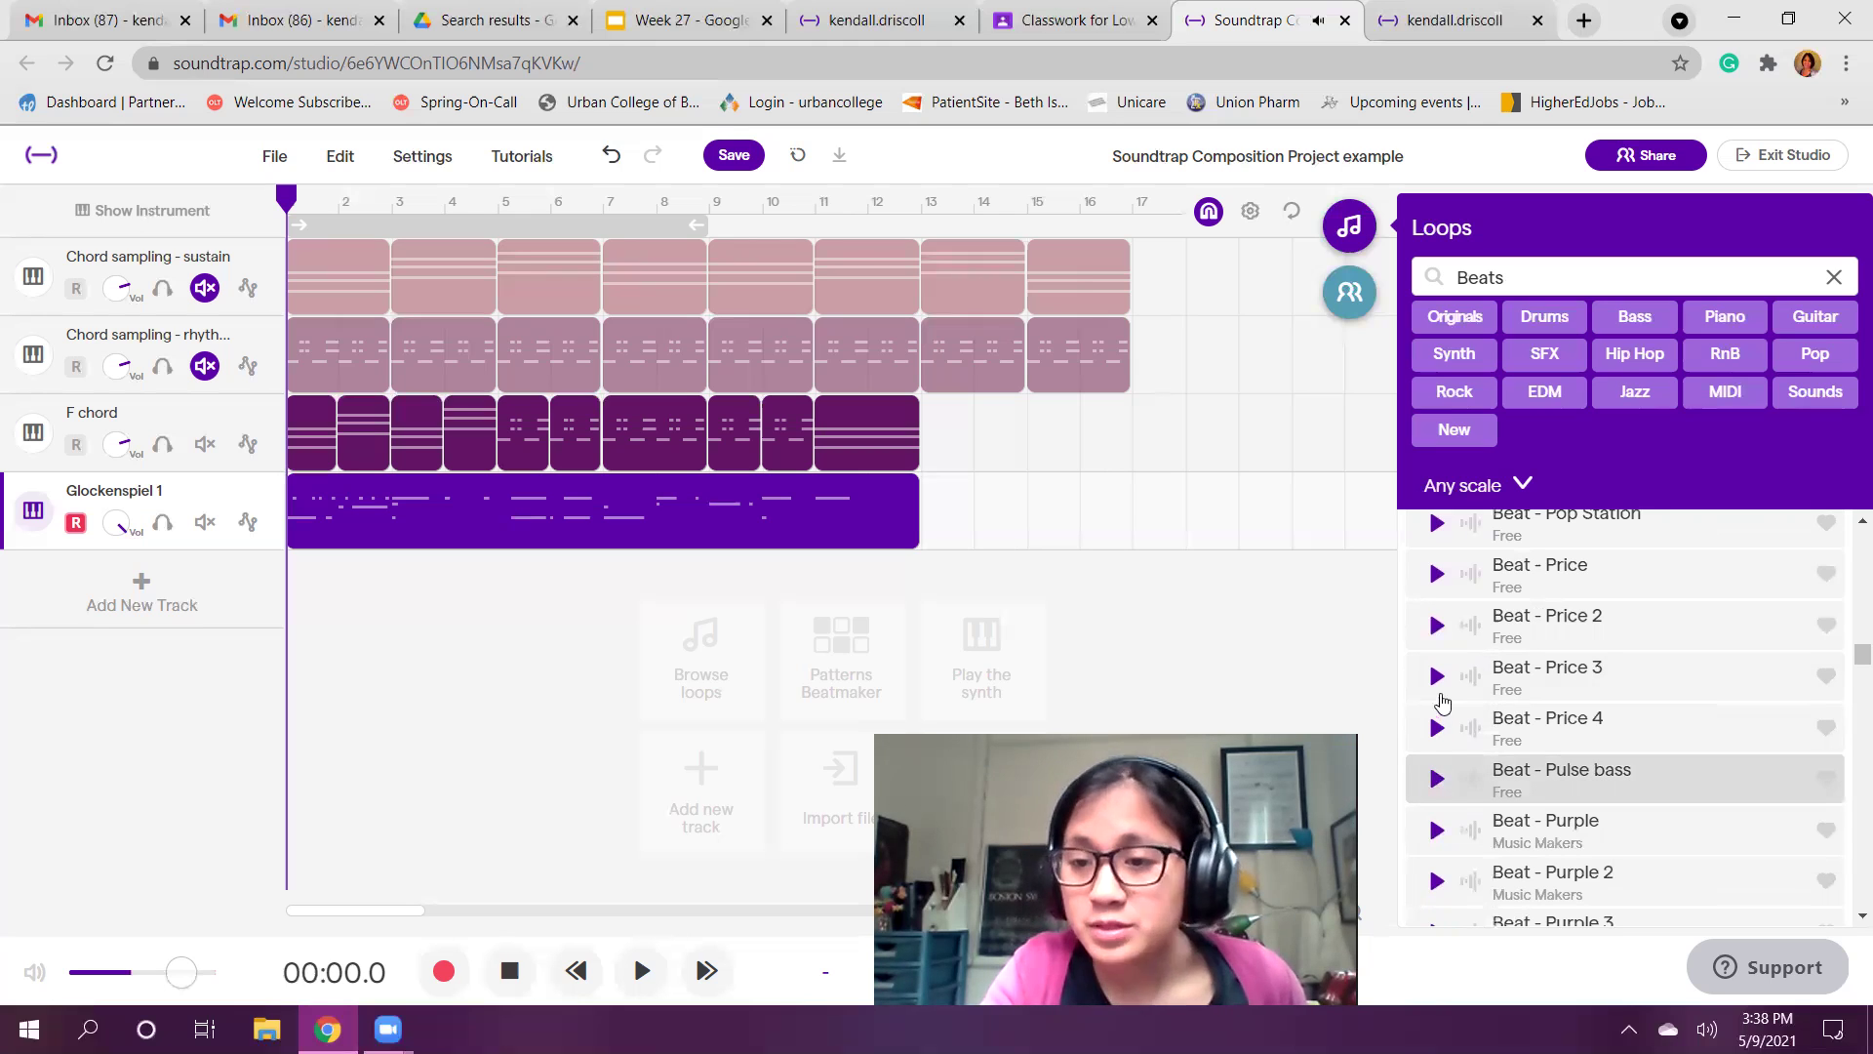
# Step: Preview Beat - Price 2, add it as a new track and extend its loop to the end of measure 12
pyautogui.click(1415, 648)
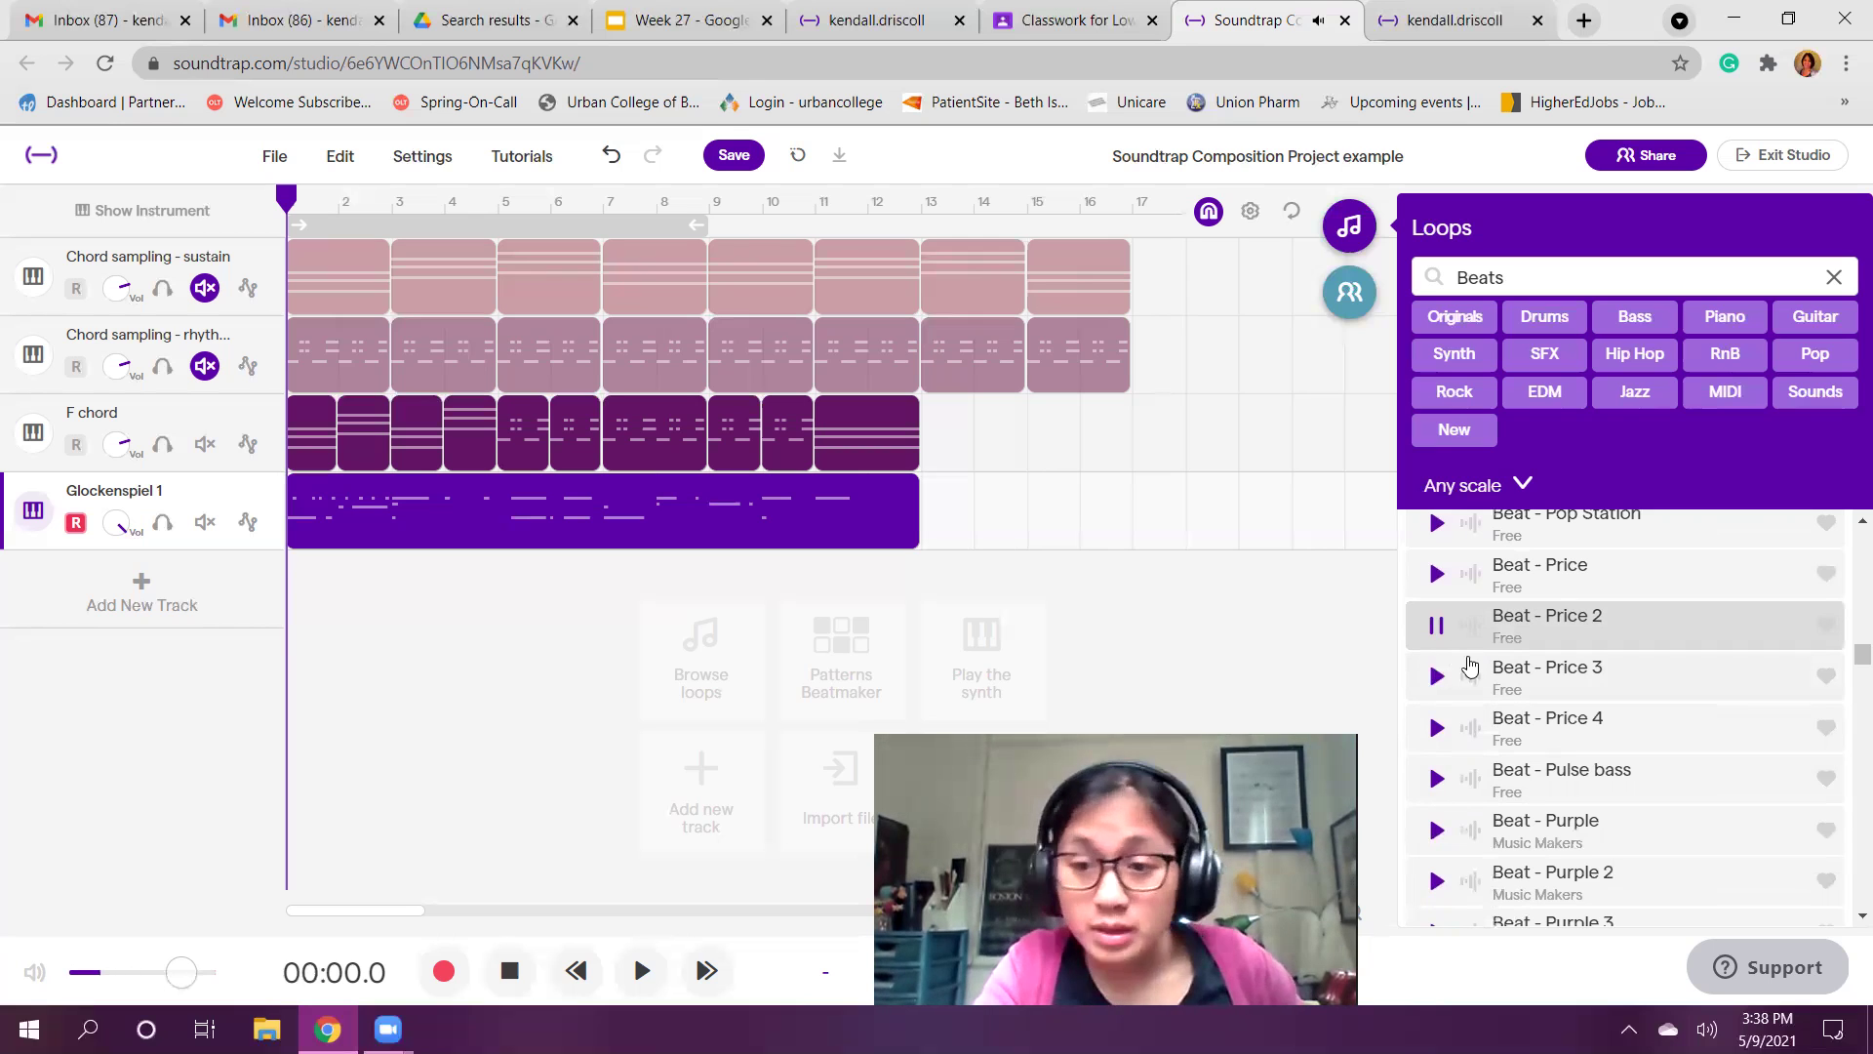
pyautogui.doubleClick(1672, 634)
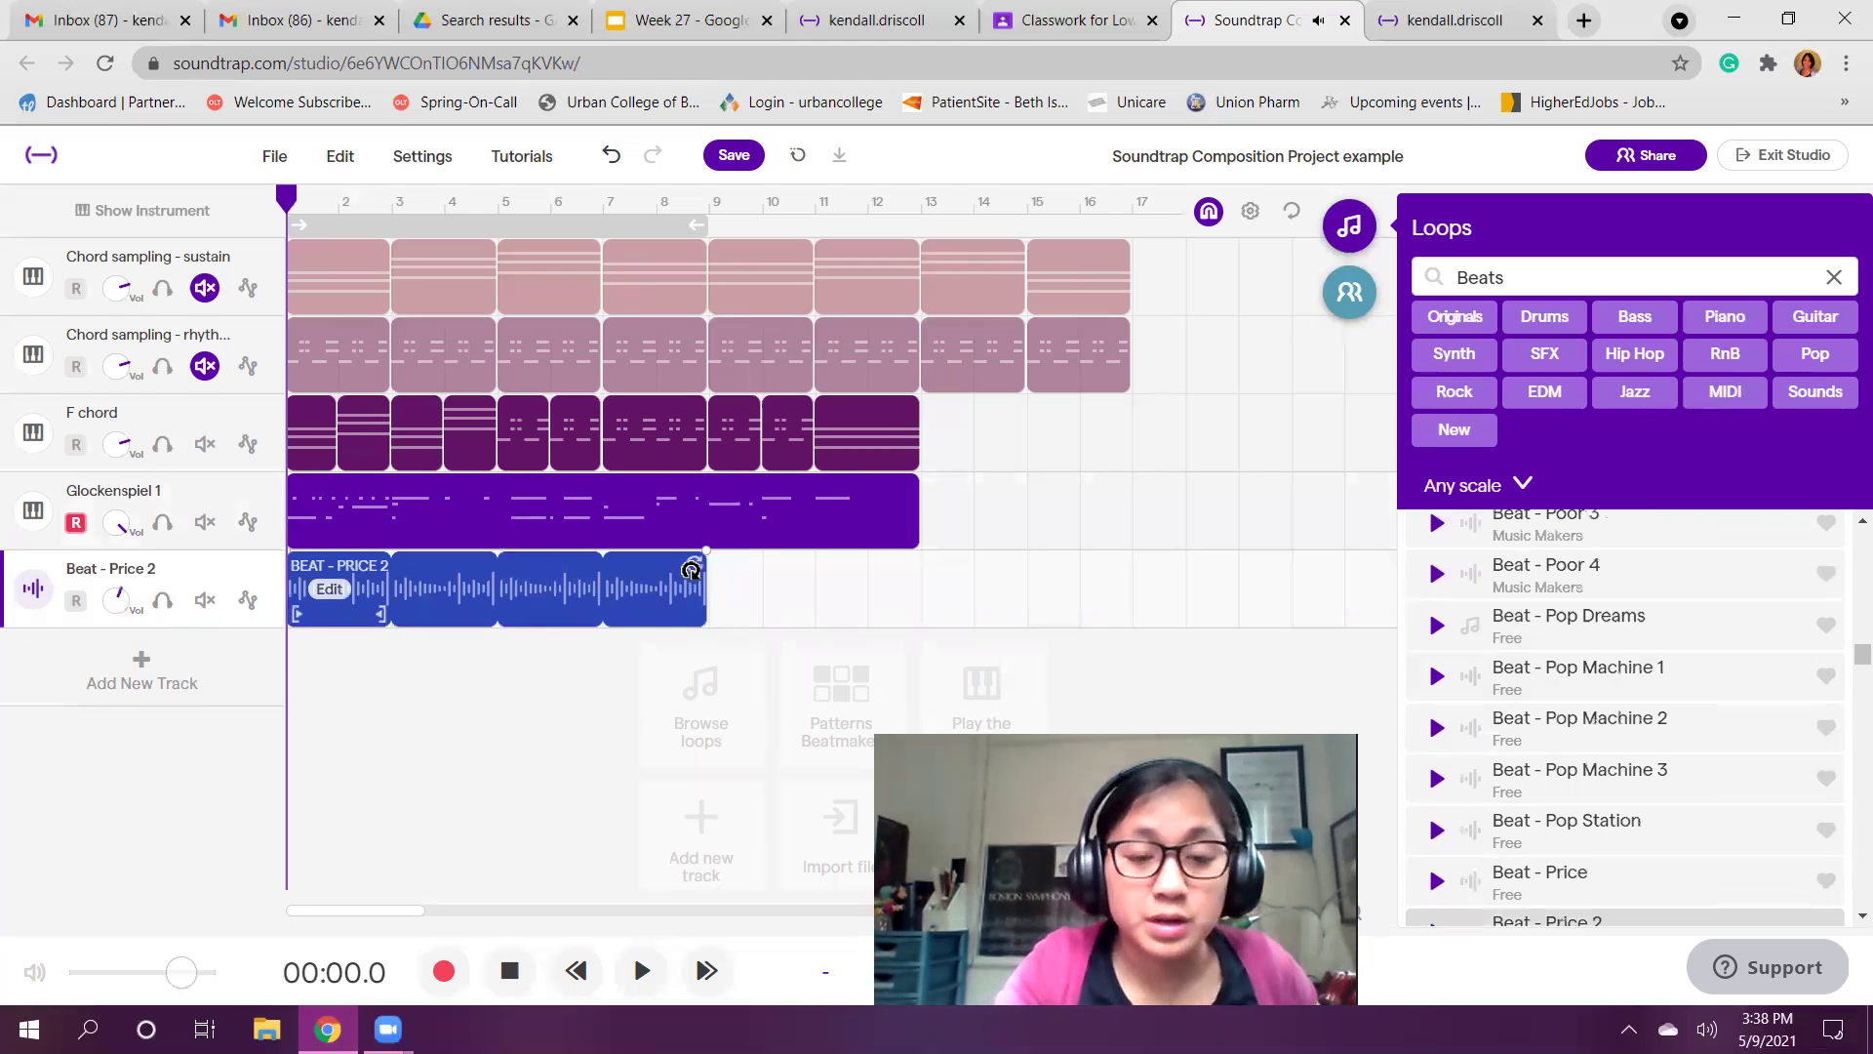
pyautogui.moveTo(693, 565); pyautogui.dragTo(906, 569)
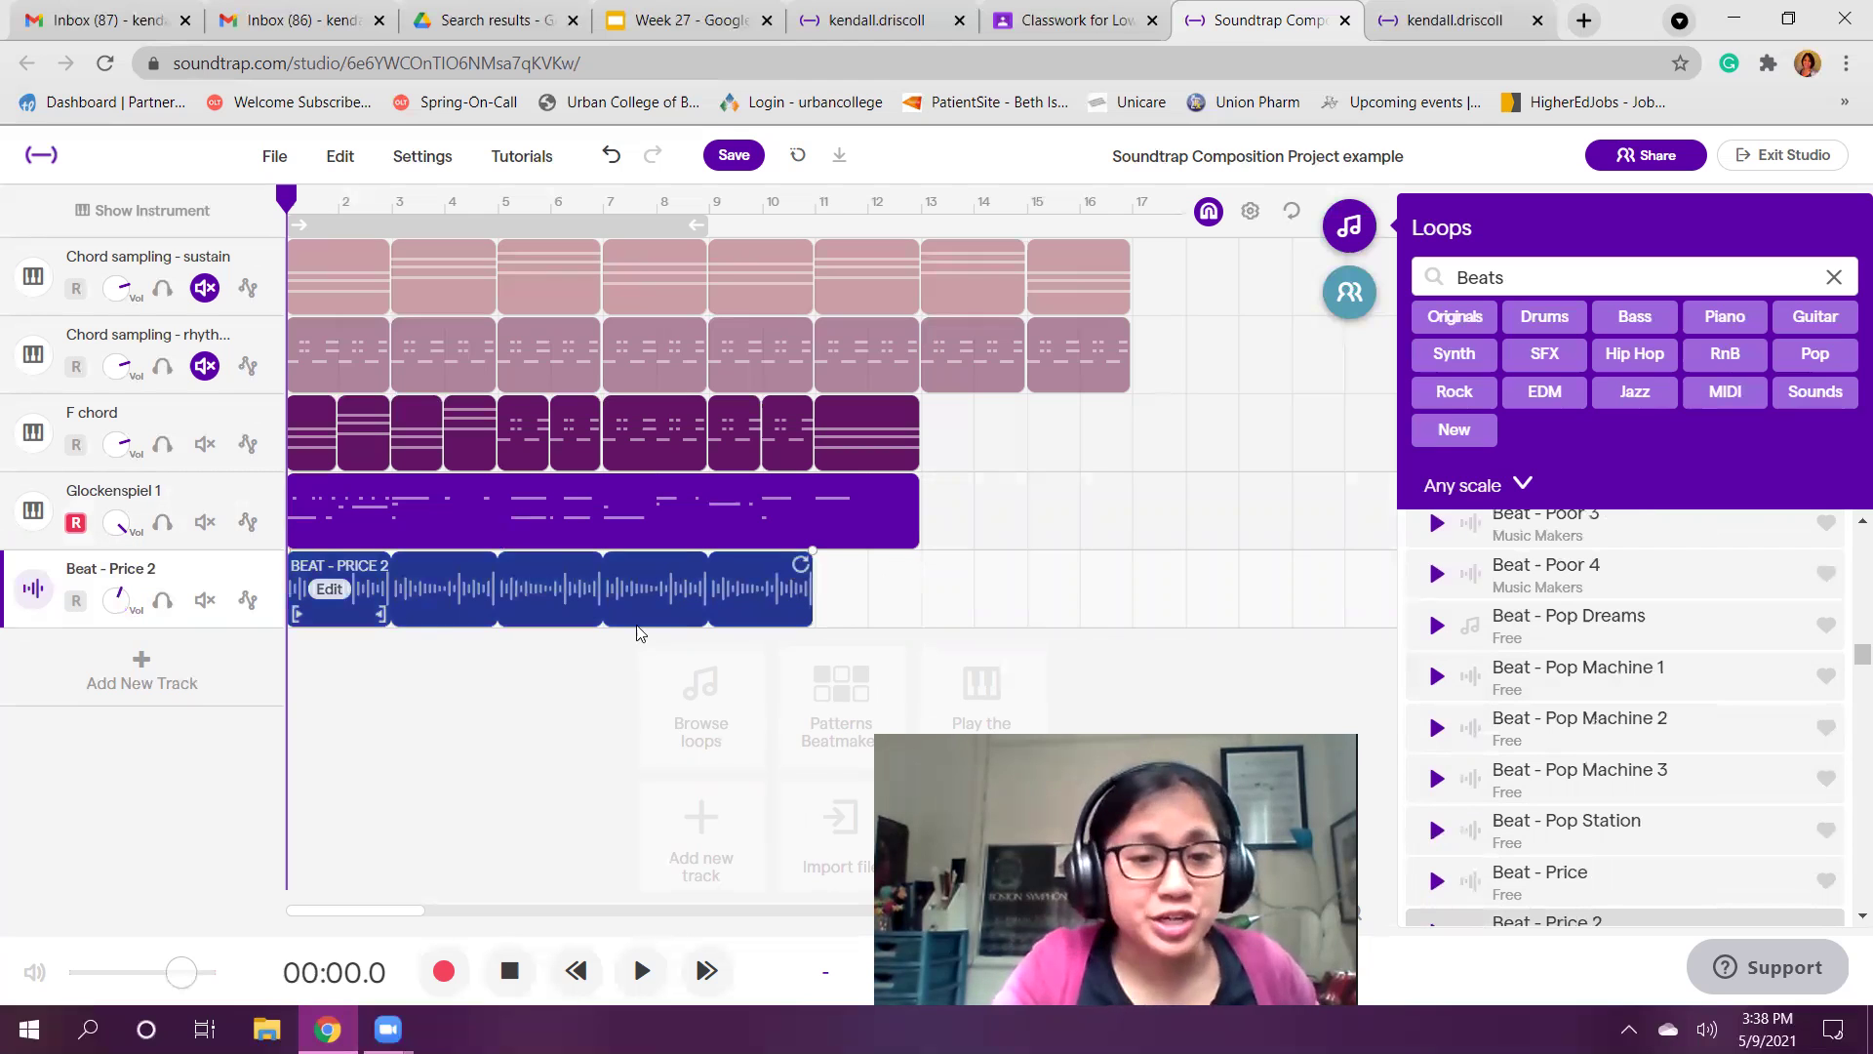
# Step: Turn off the metronome and play the composition from the beginning to hear it with the beat, stopping near measure 13
pyautogui.click(320, 719)
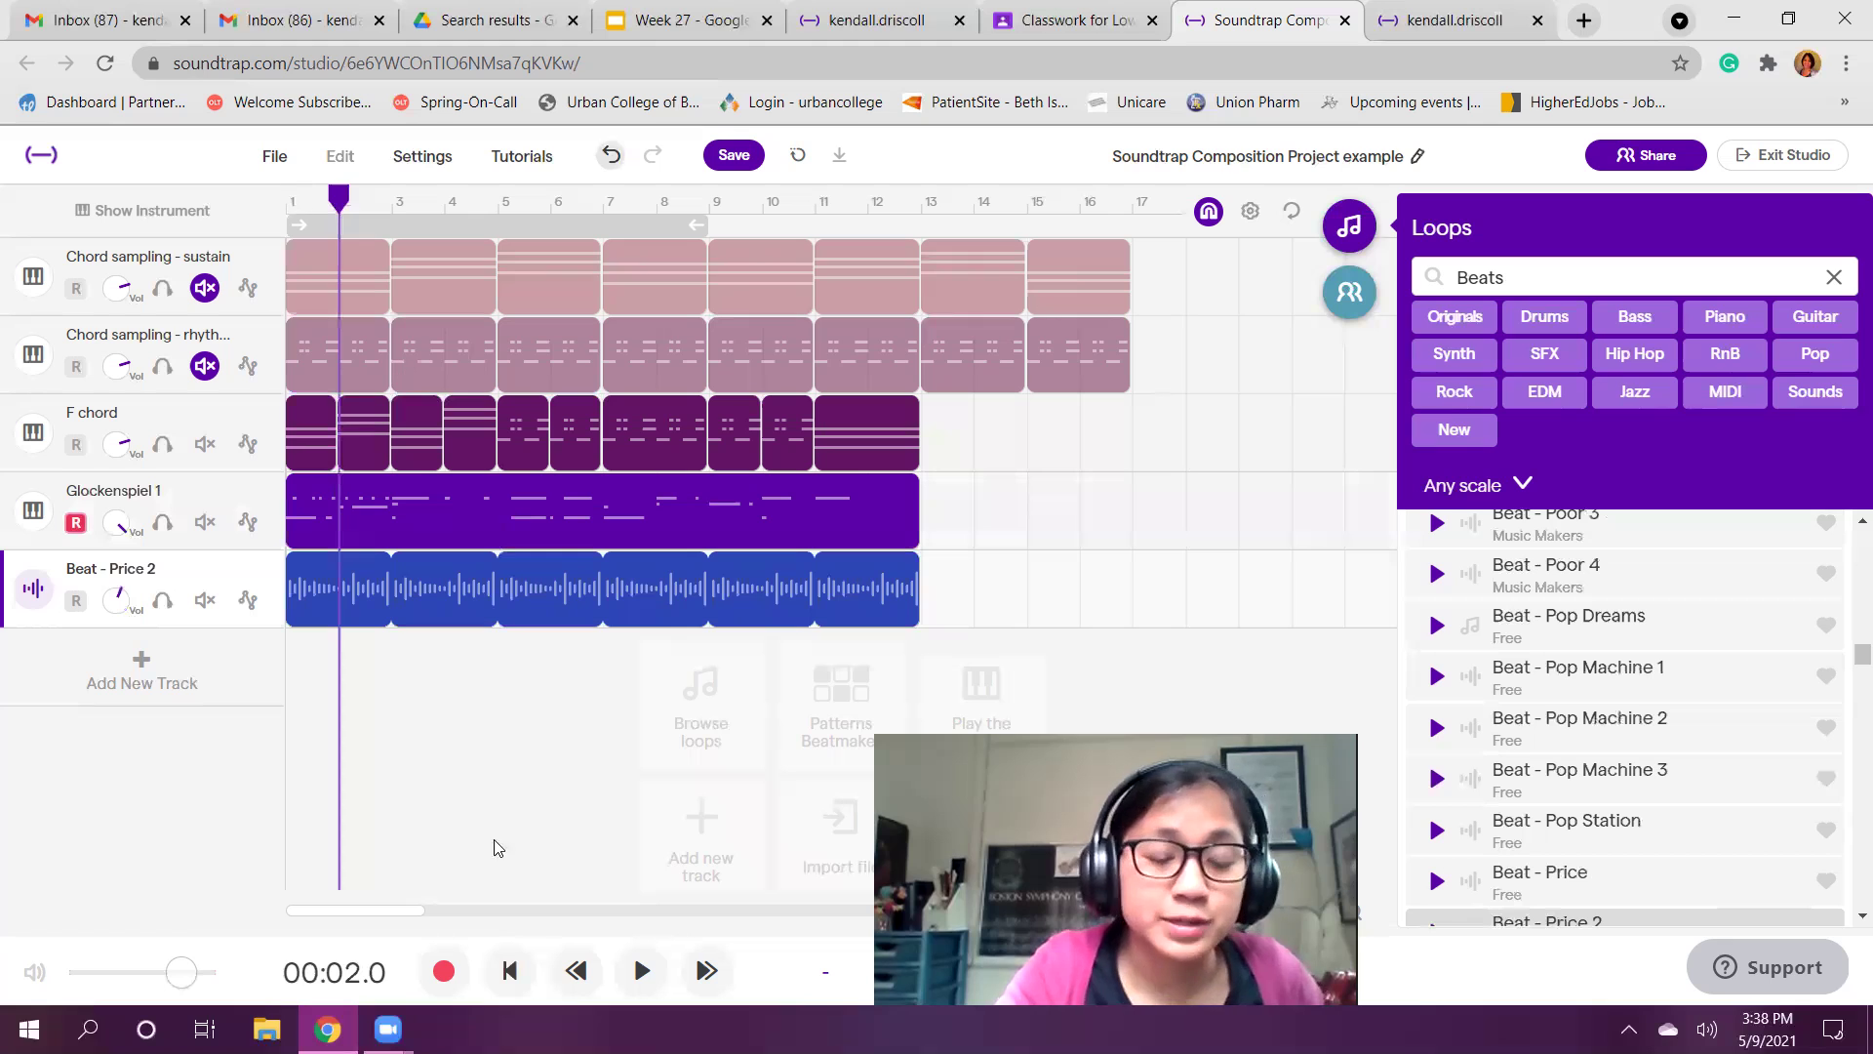
pyautogui.press('Return')
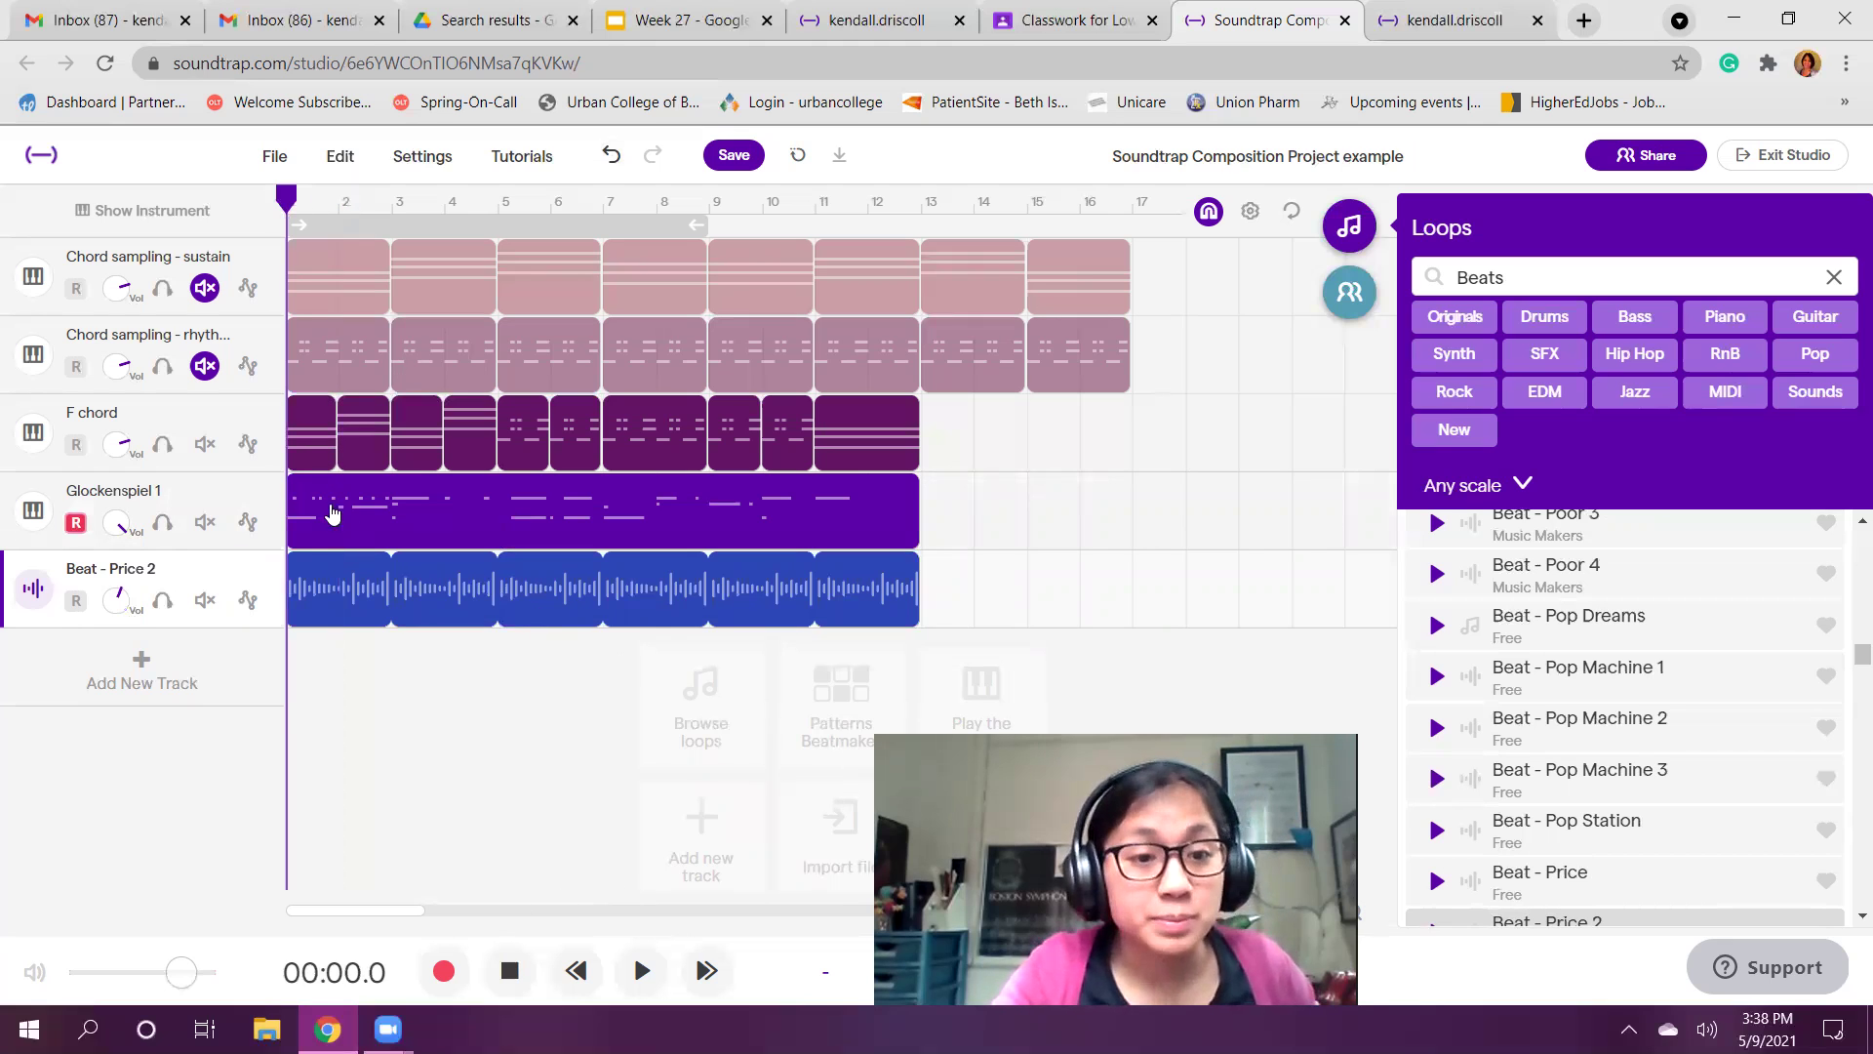
pyautogui.moveTo(667, 510)
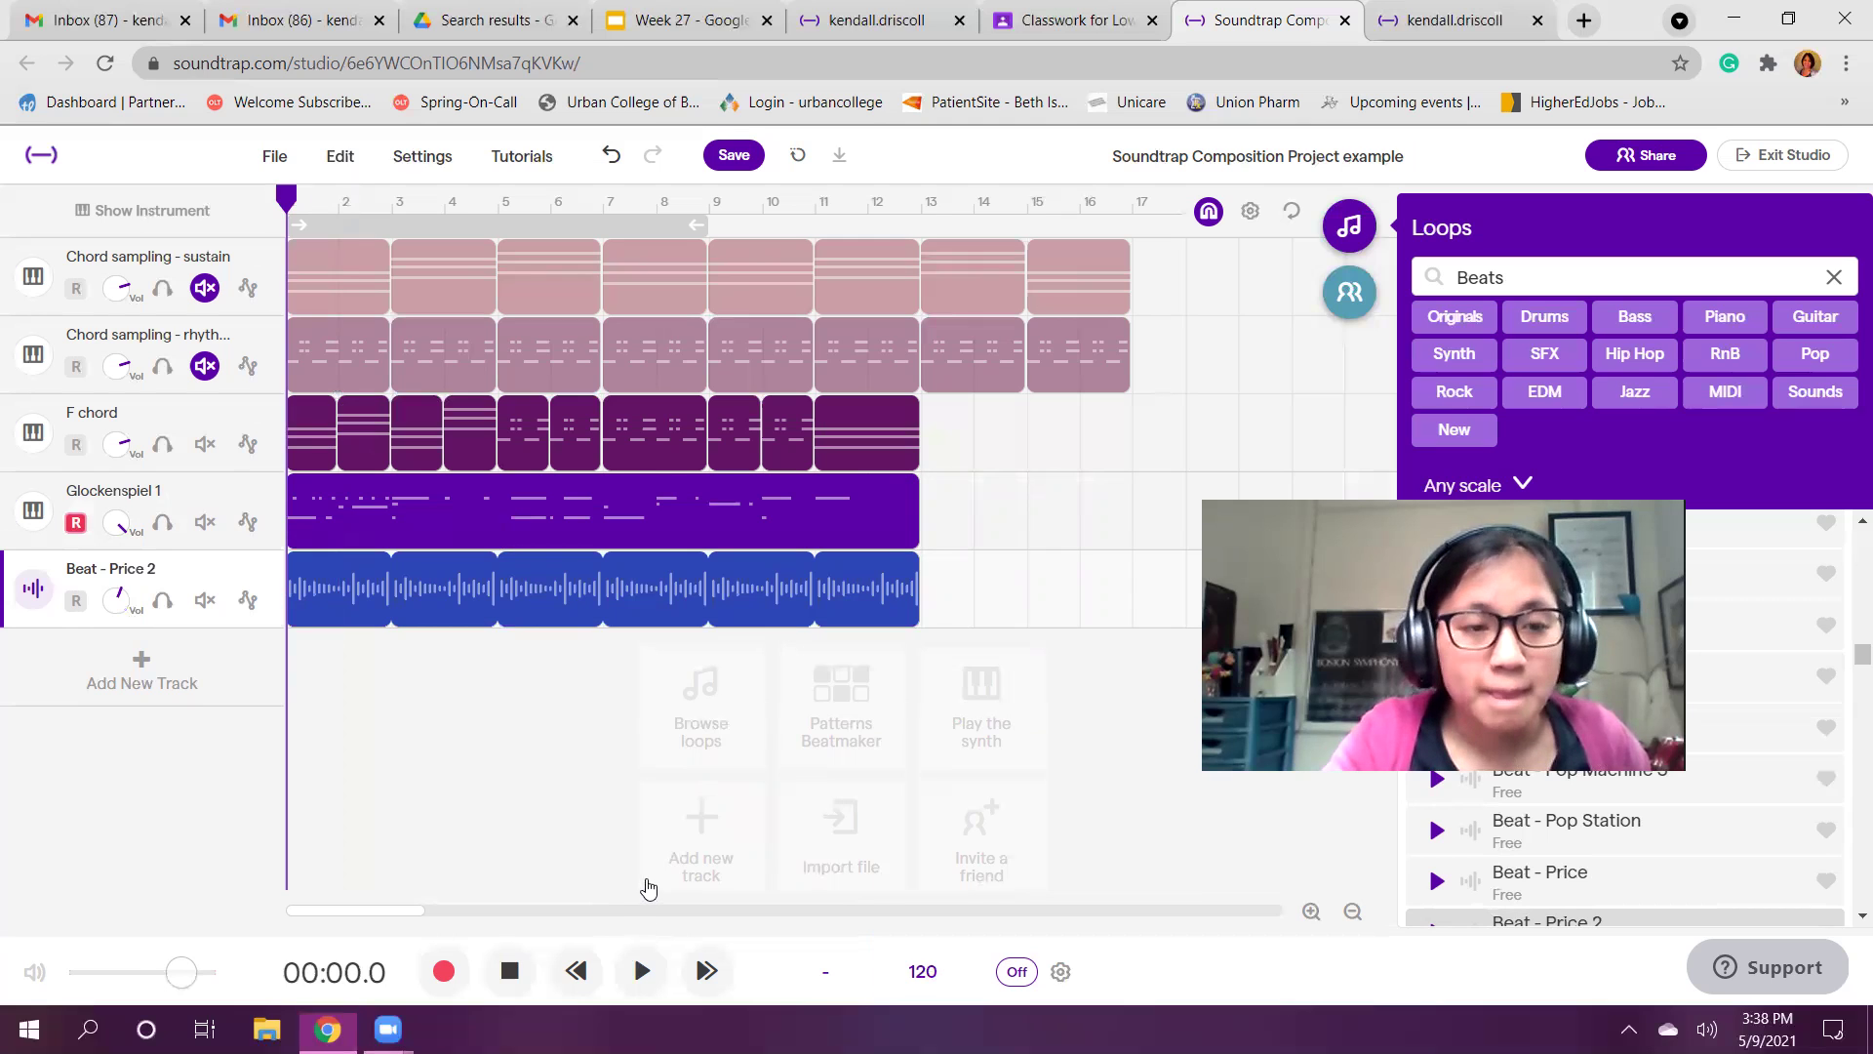
pyautogui.press('space')
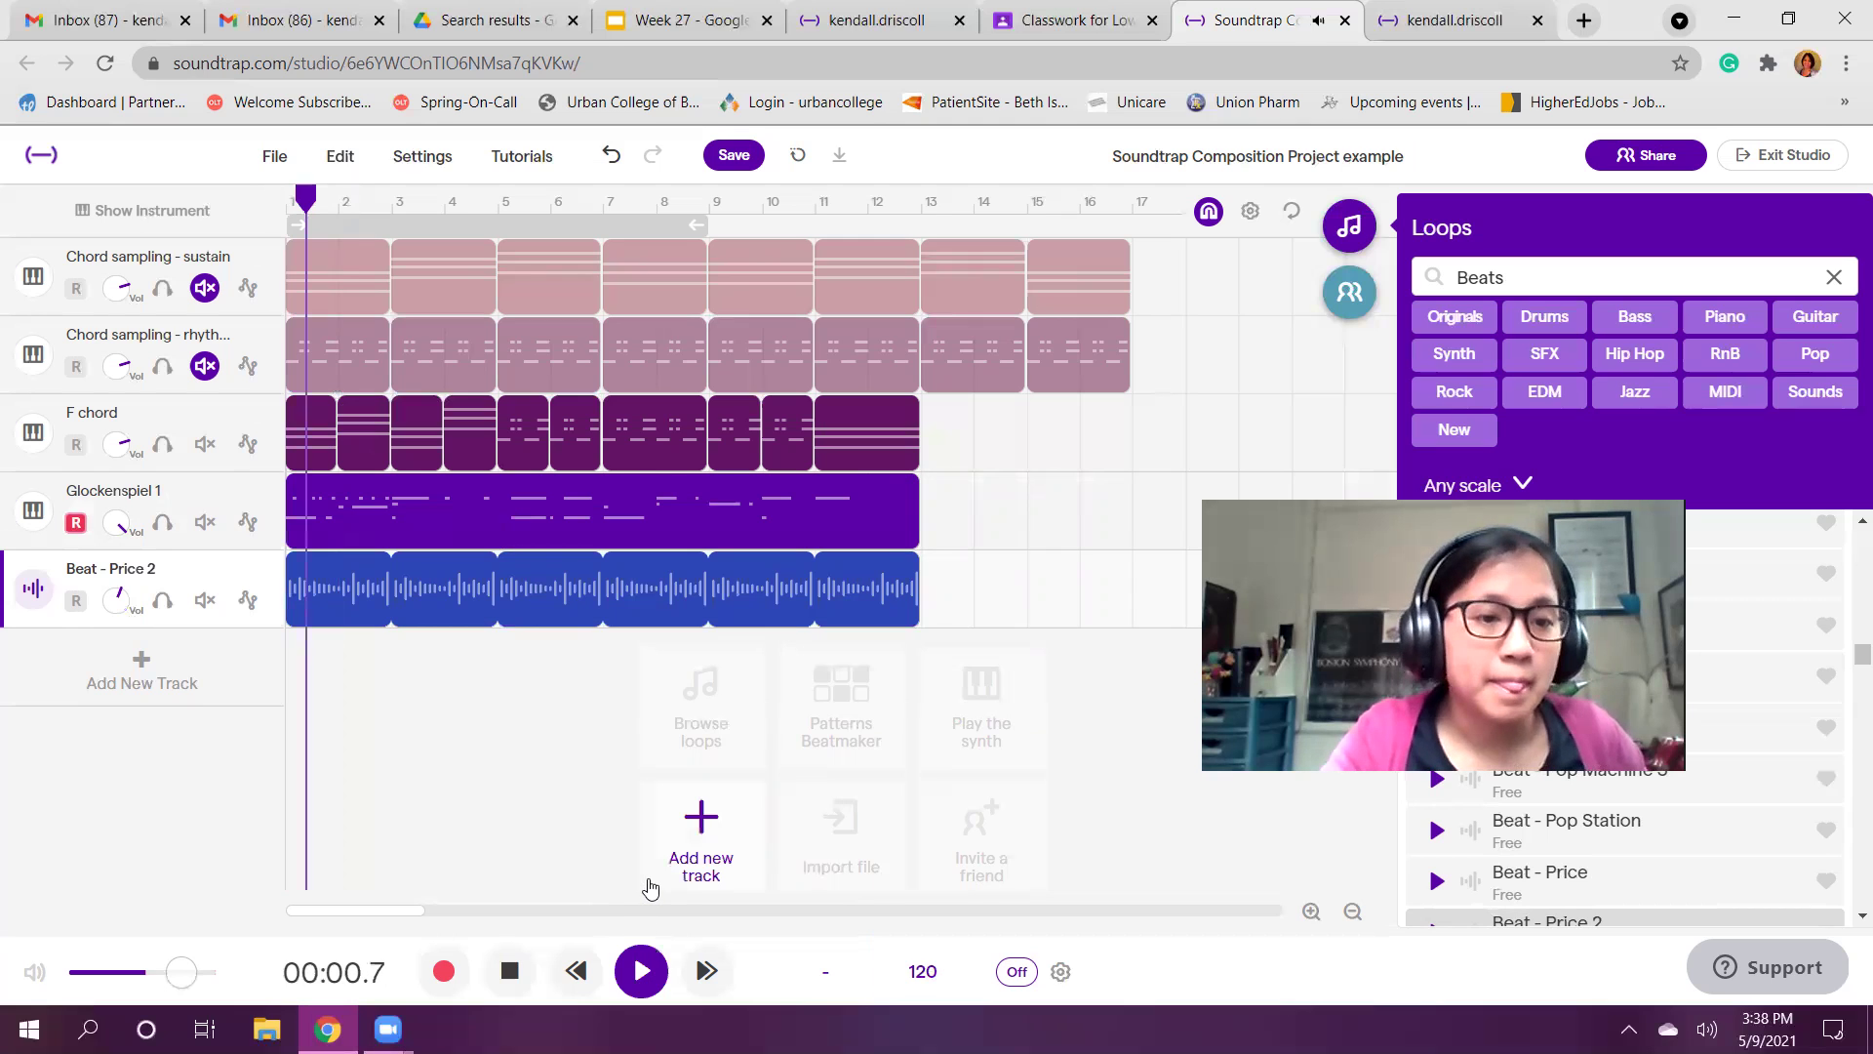
pyautogui.click(518, 981)
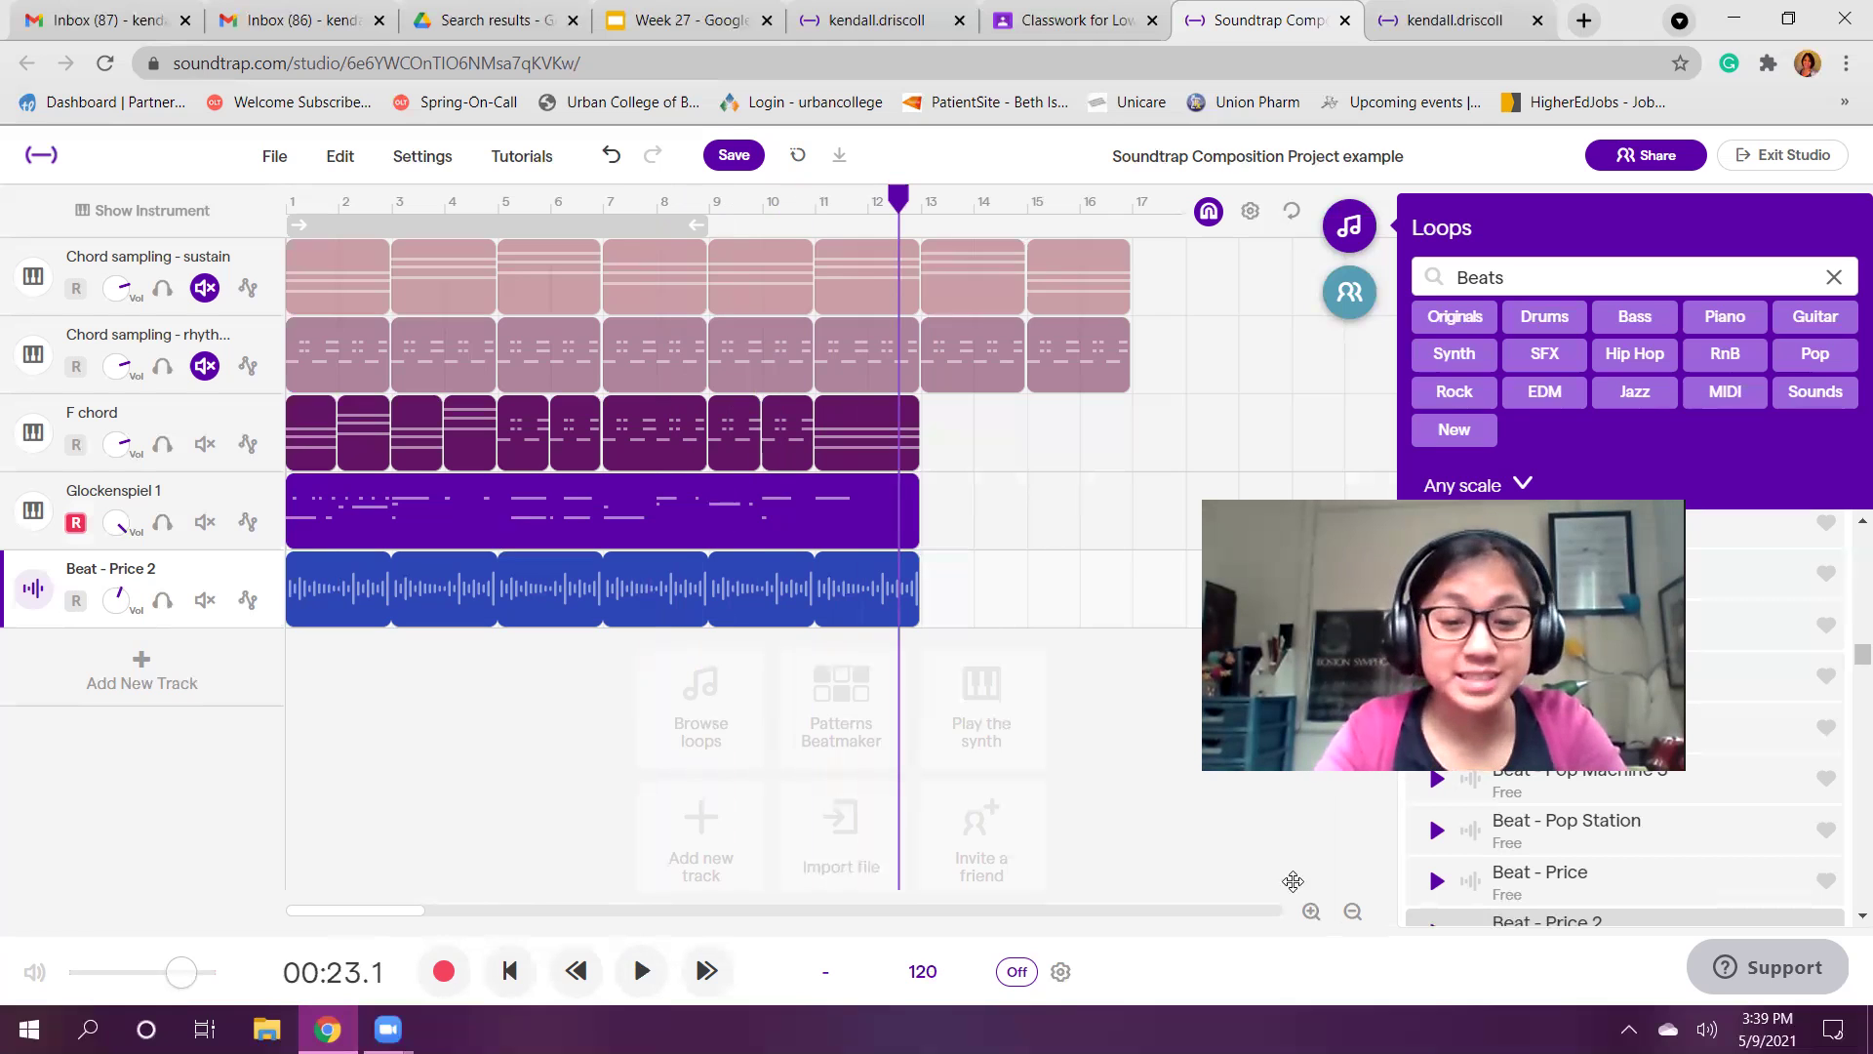
# Step: Set the project tempo to 150 BPM and adjust the audio to match the new tempo
pyautogui.click(918, 973)
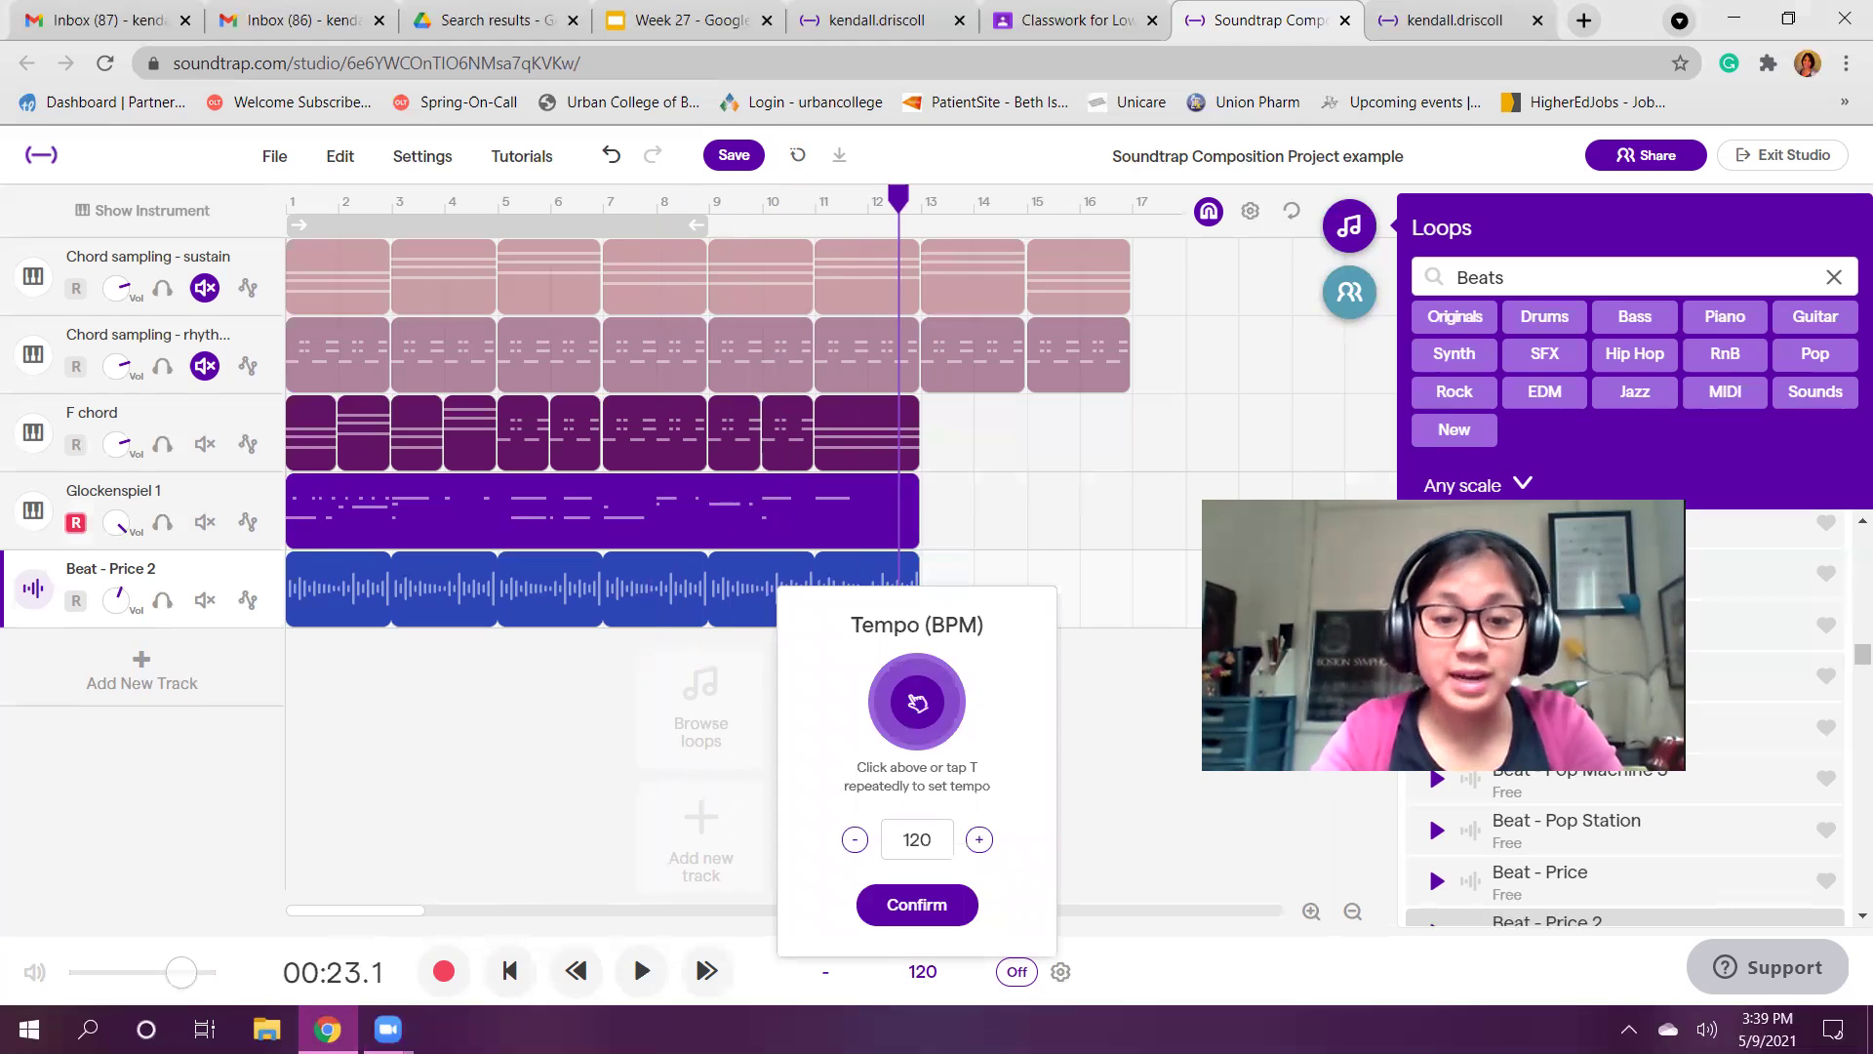
pyautogui.doubleClick(934, 843)
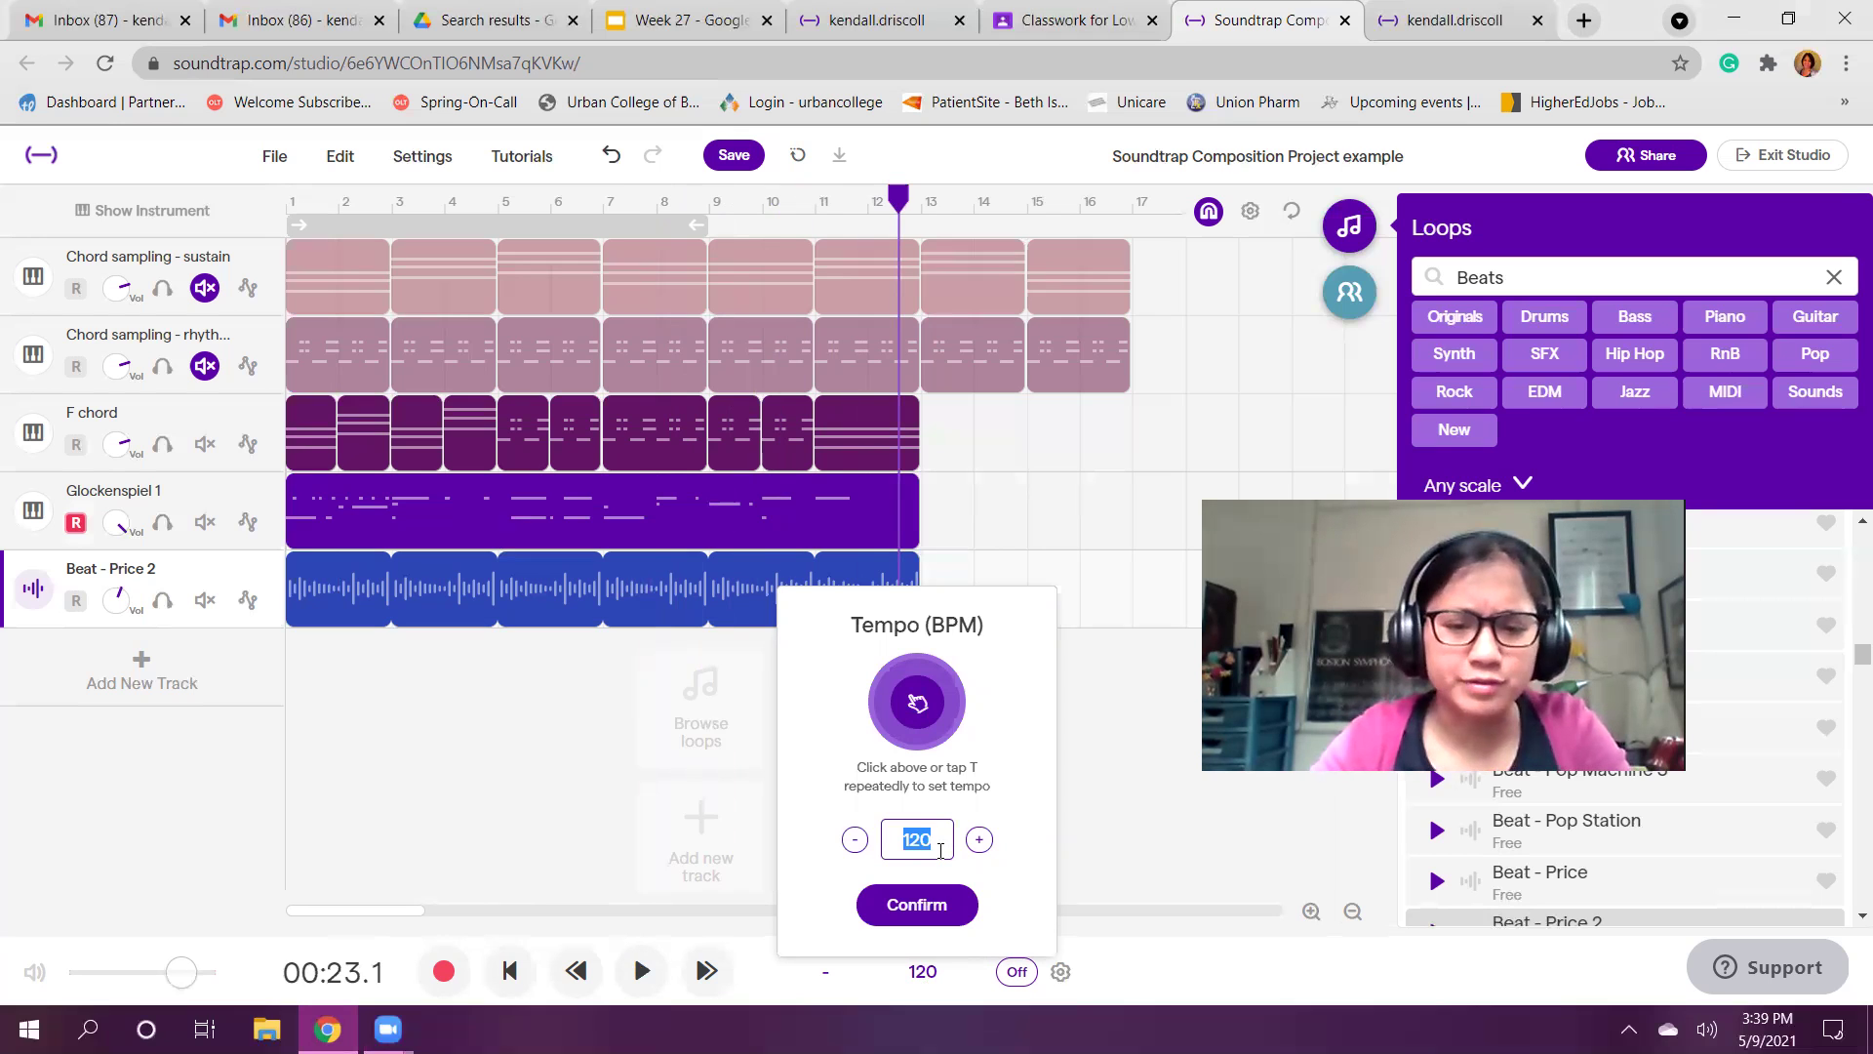
pyautogui.write('150')
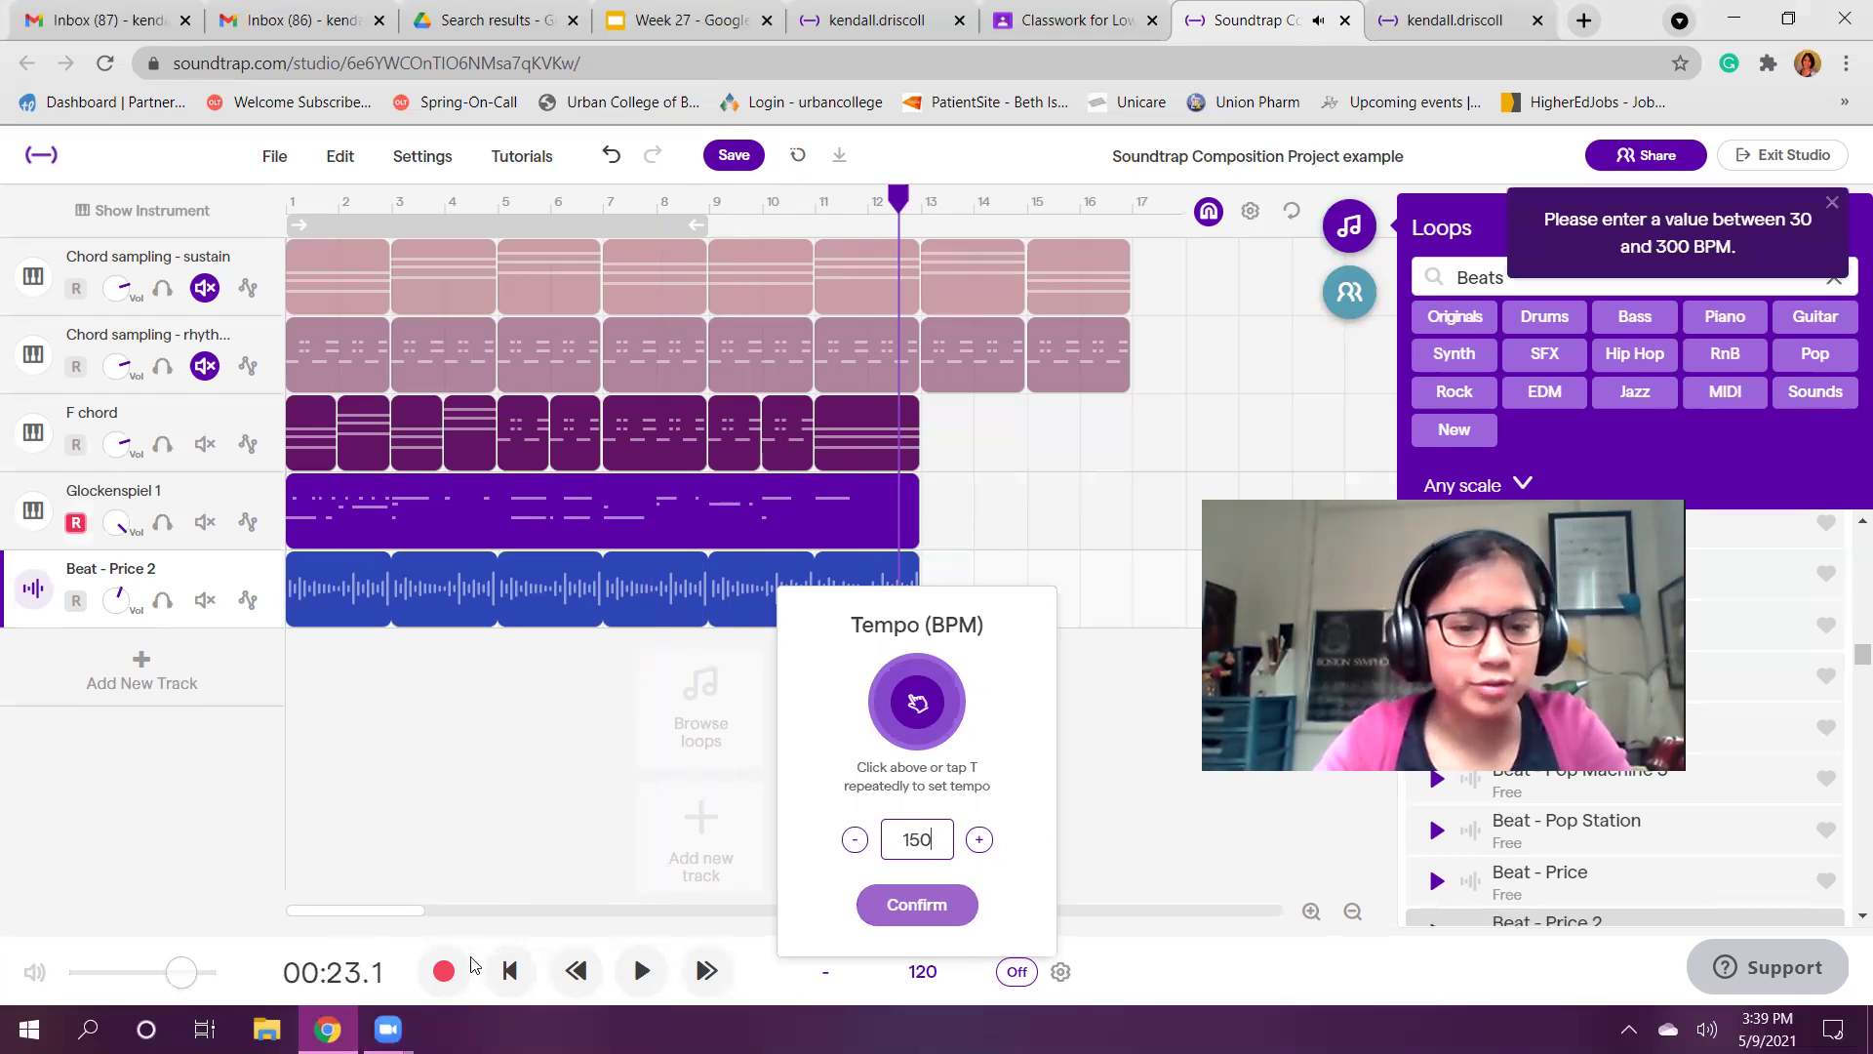
pyautogui.press('Return')
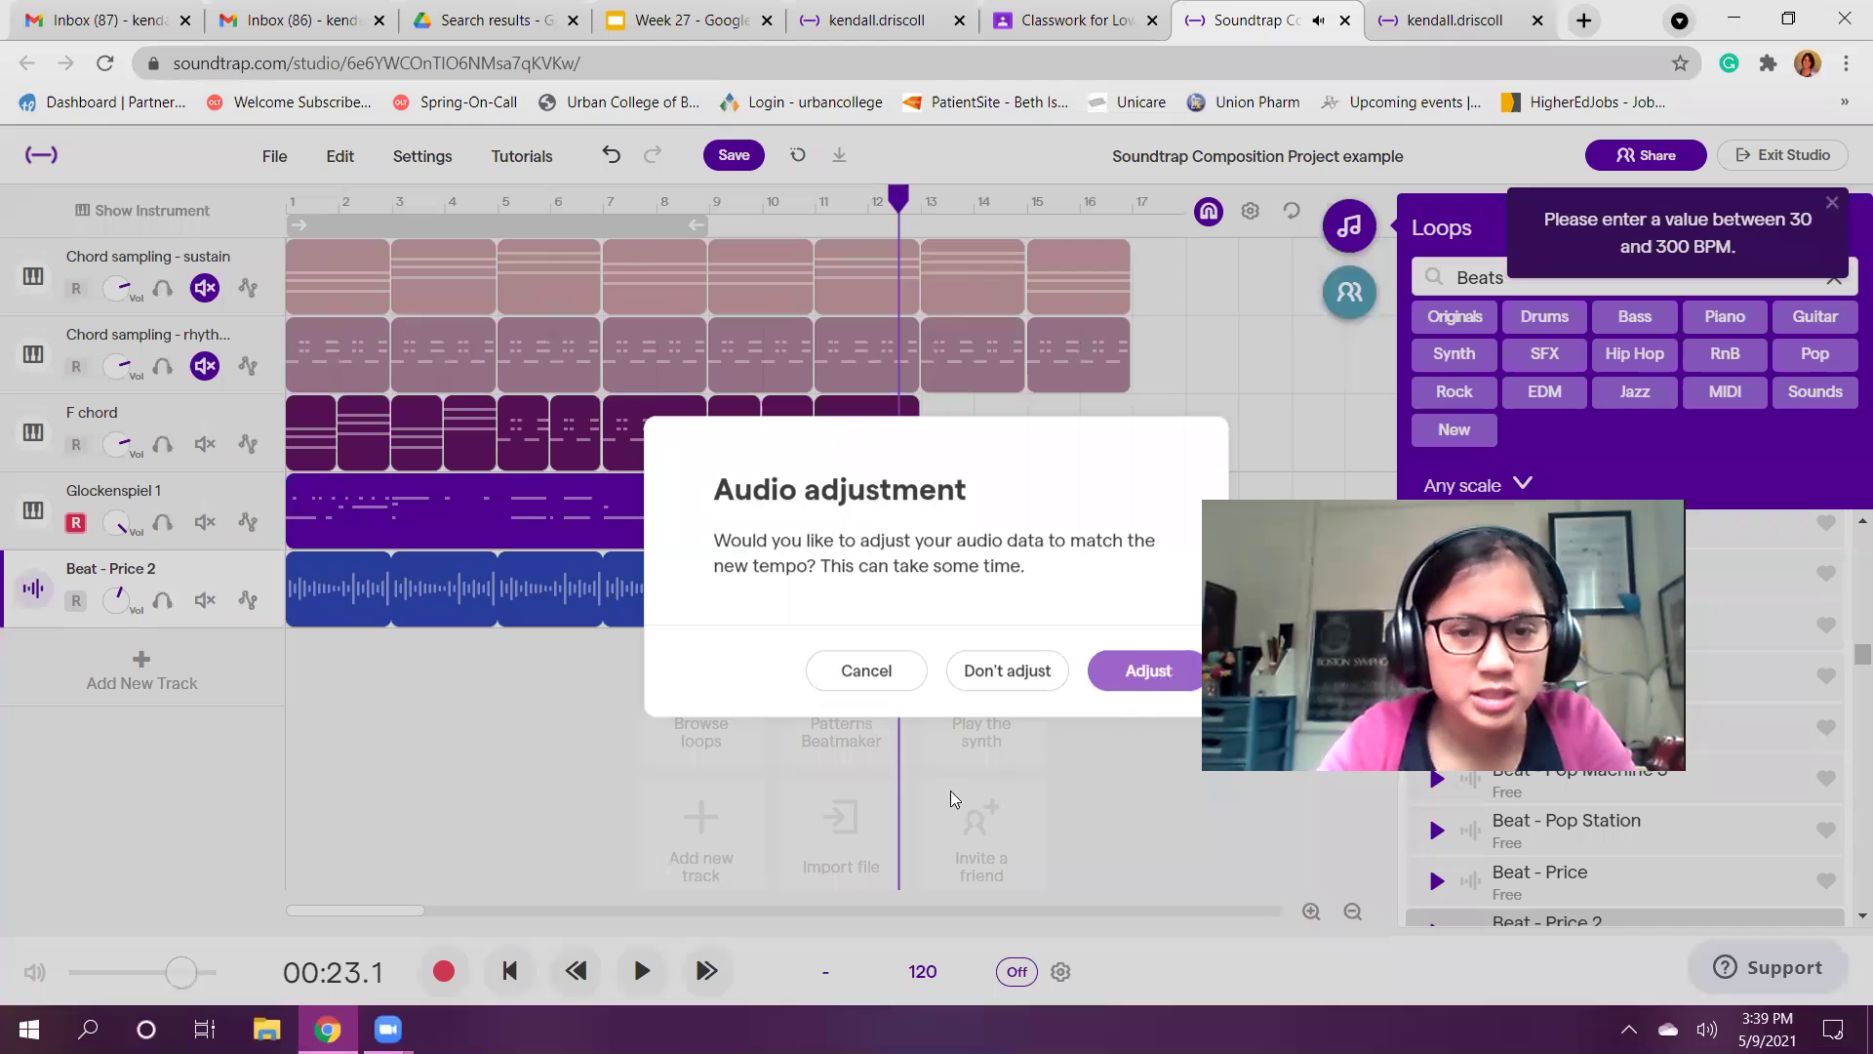
pyautogui.press('Return')
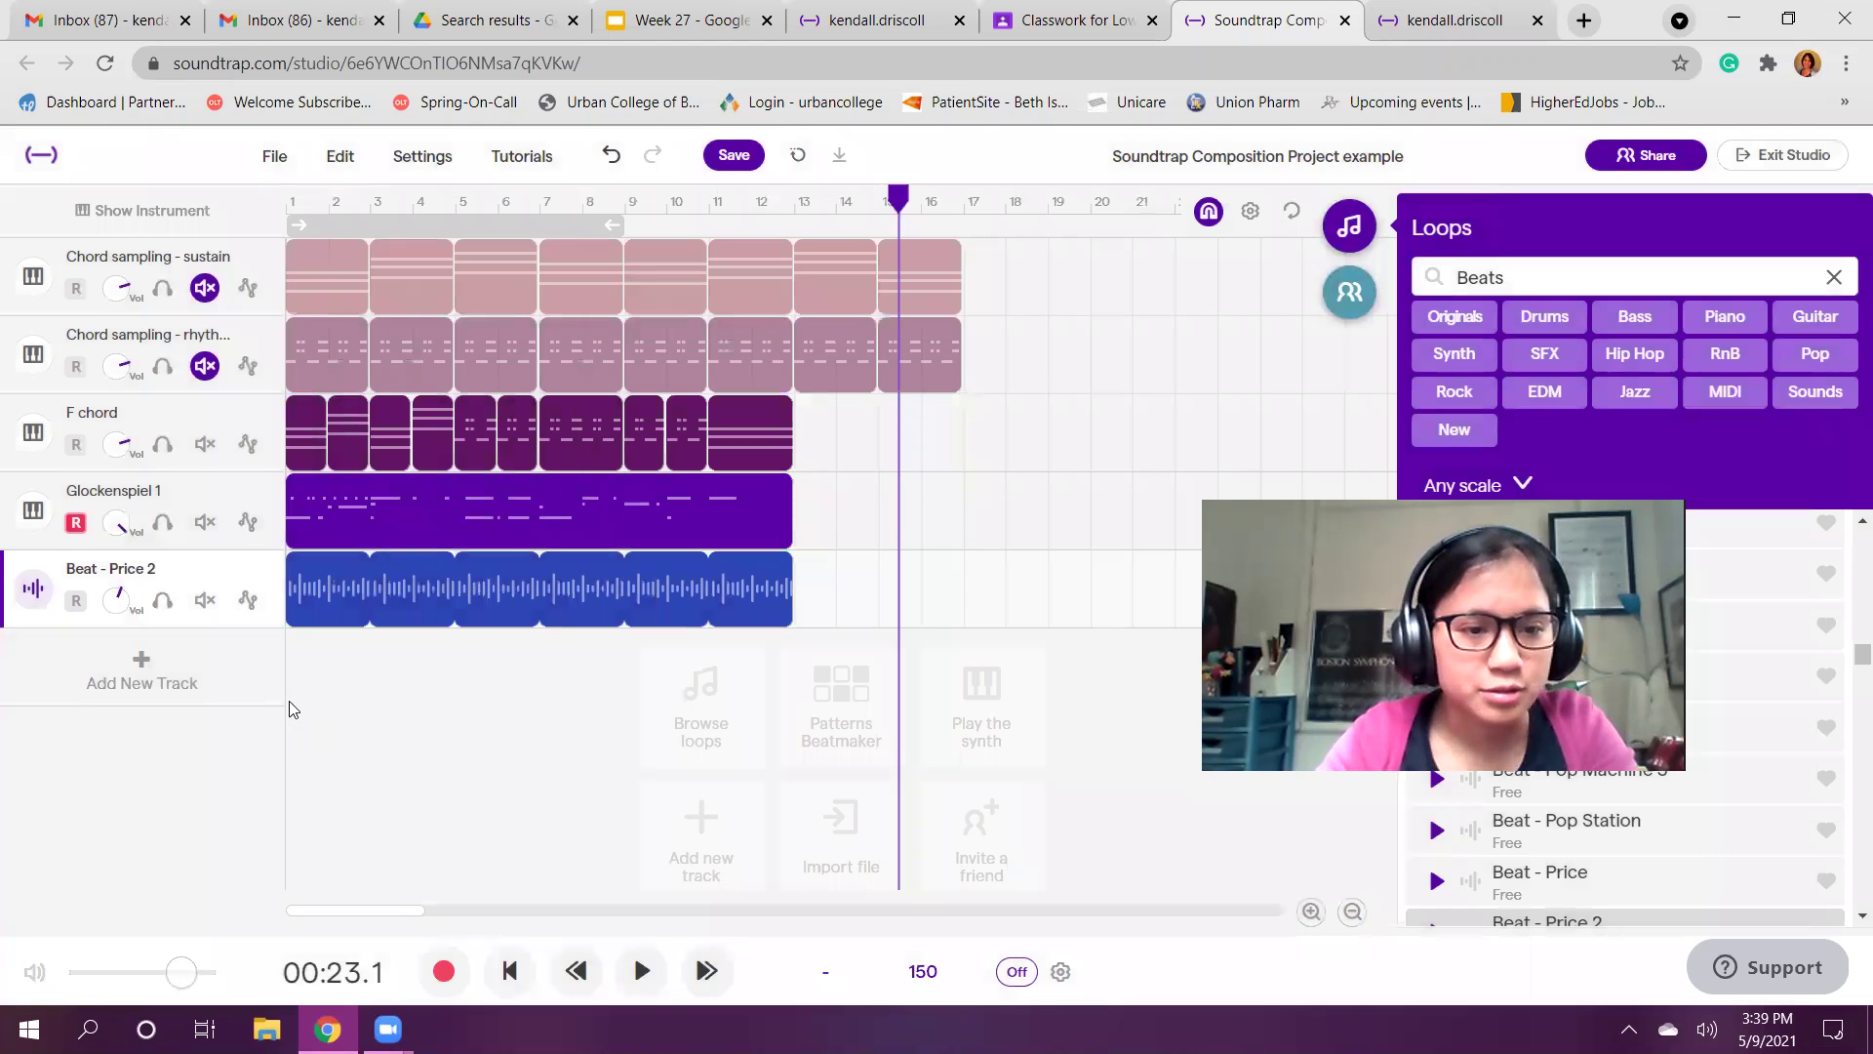
# Step: Play the composition from the beginning at the new tempo and stop at the start of measure 13
pyautogui.click(575, 971)
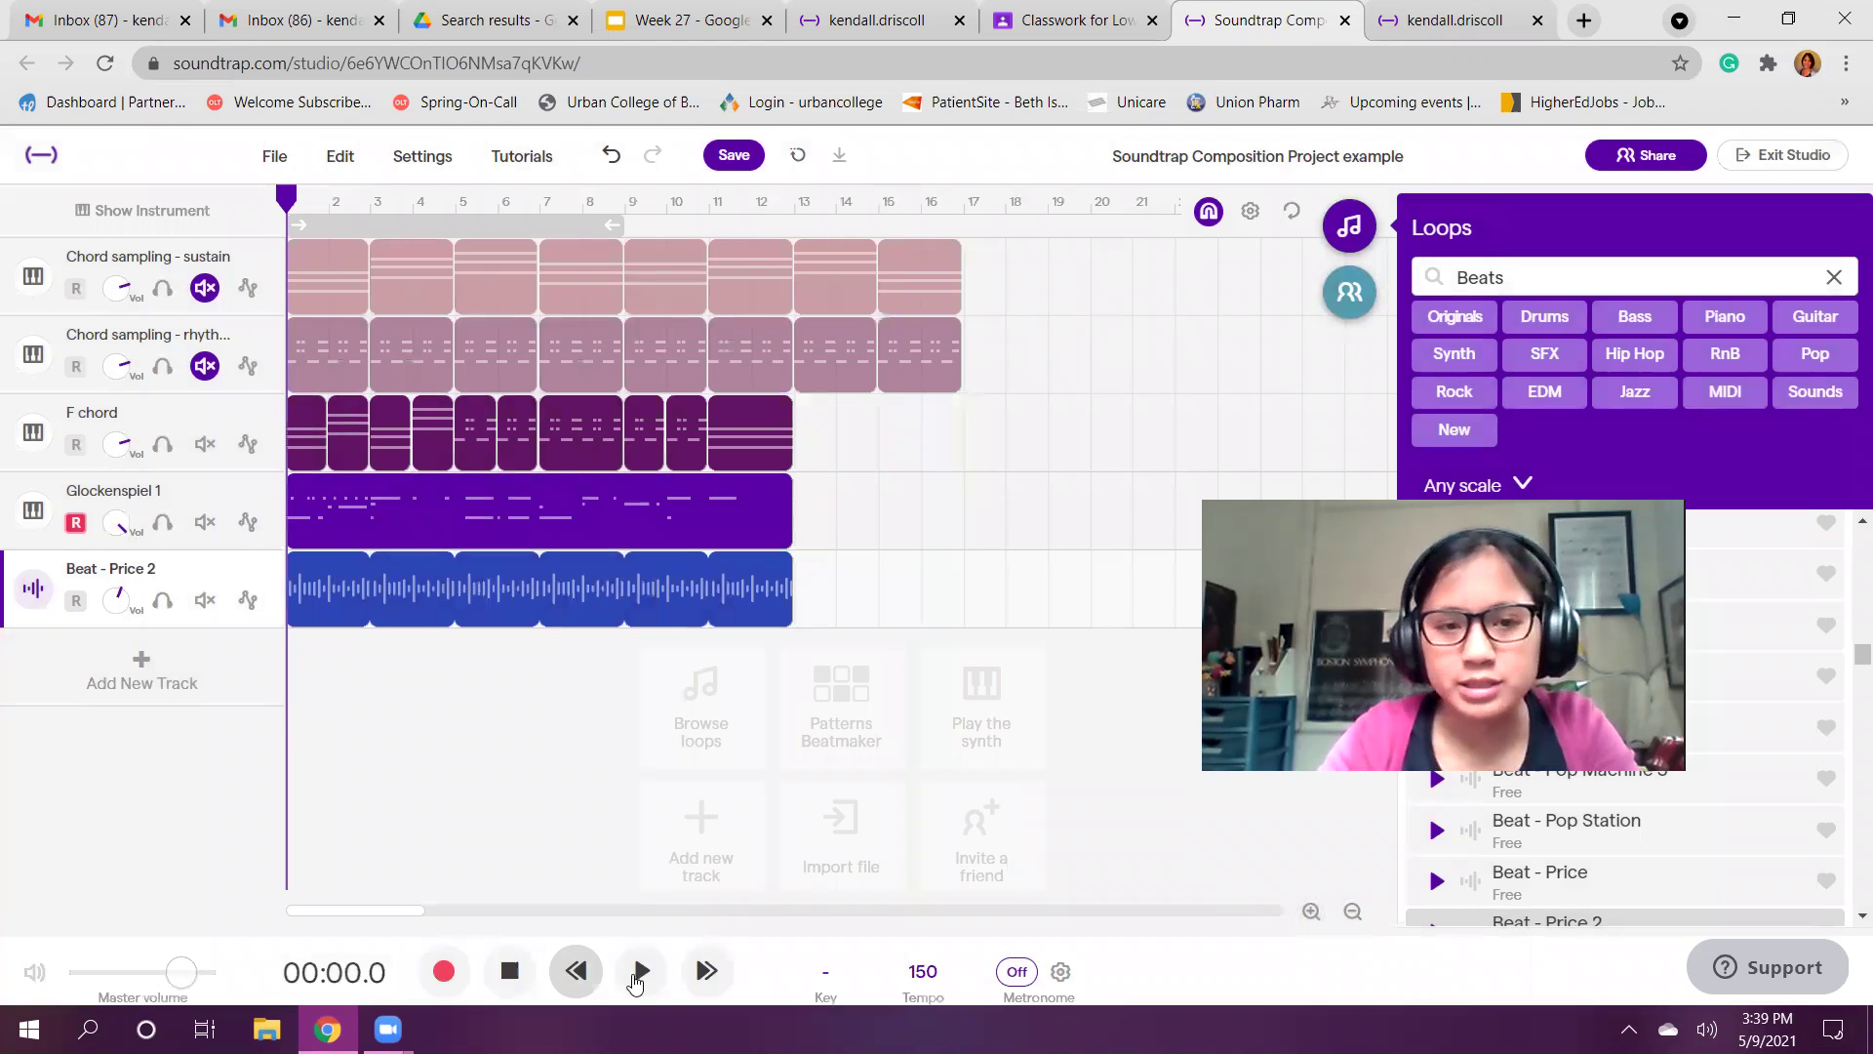
pyautogui.click(639, 971)
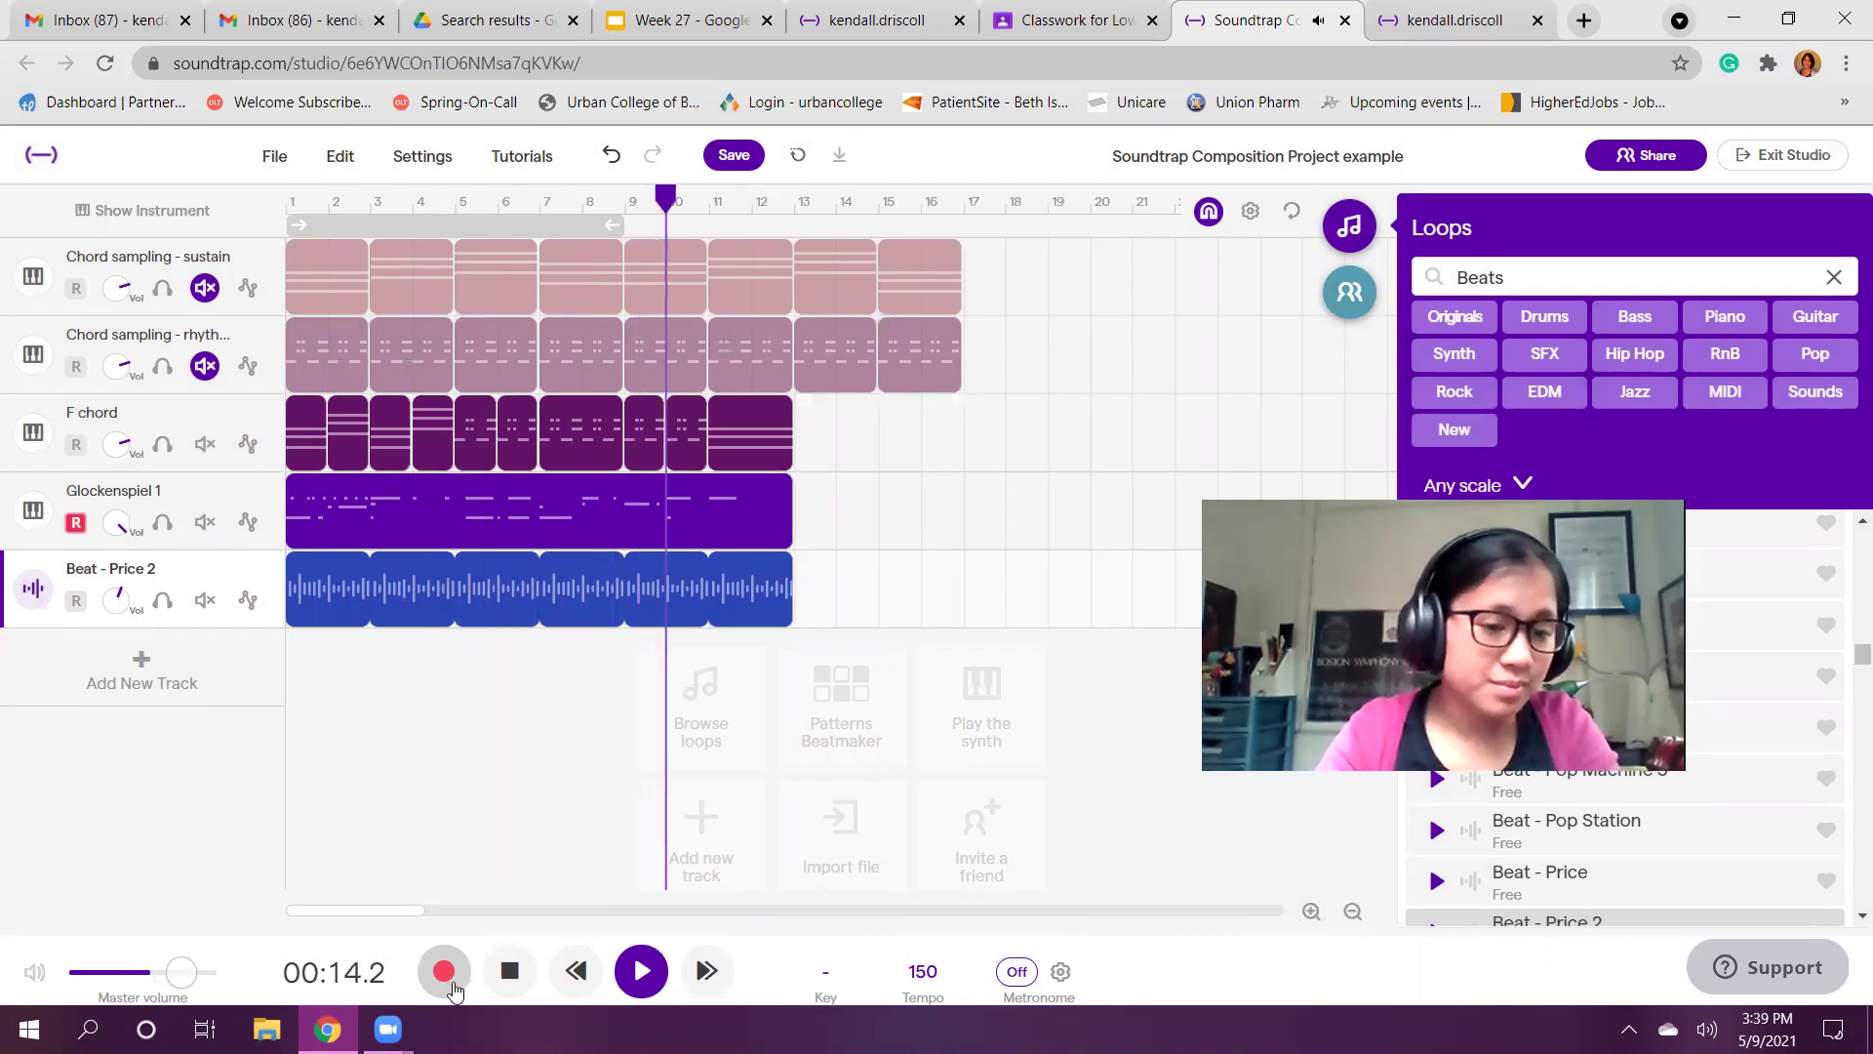
pyautogui.click(515, 985)
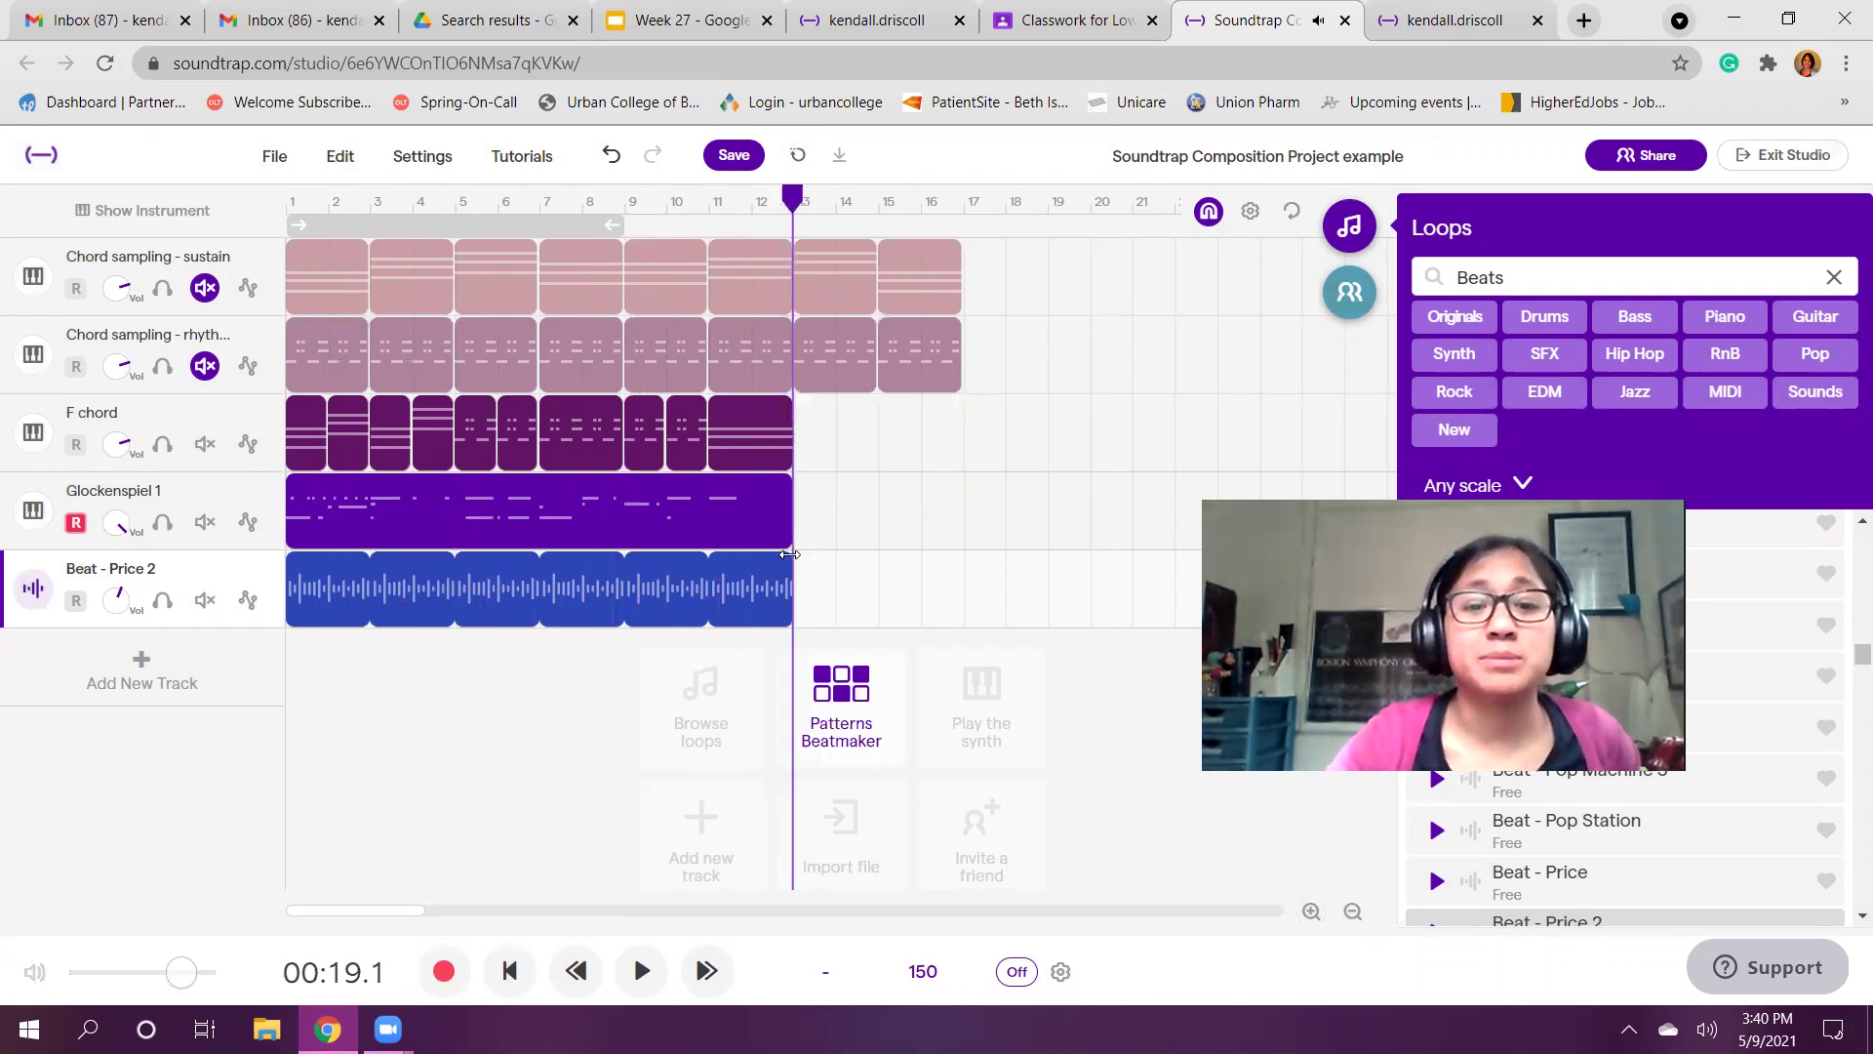
# Step: Add a fade-out over about the last measure of the Beat - Price 2 region and lower the F chord track's volume
pyautogui.click(725, 554)
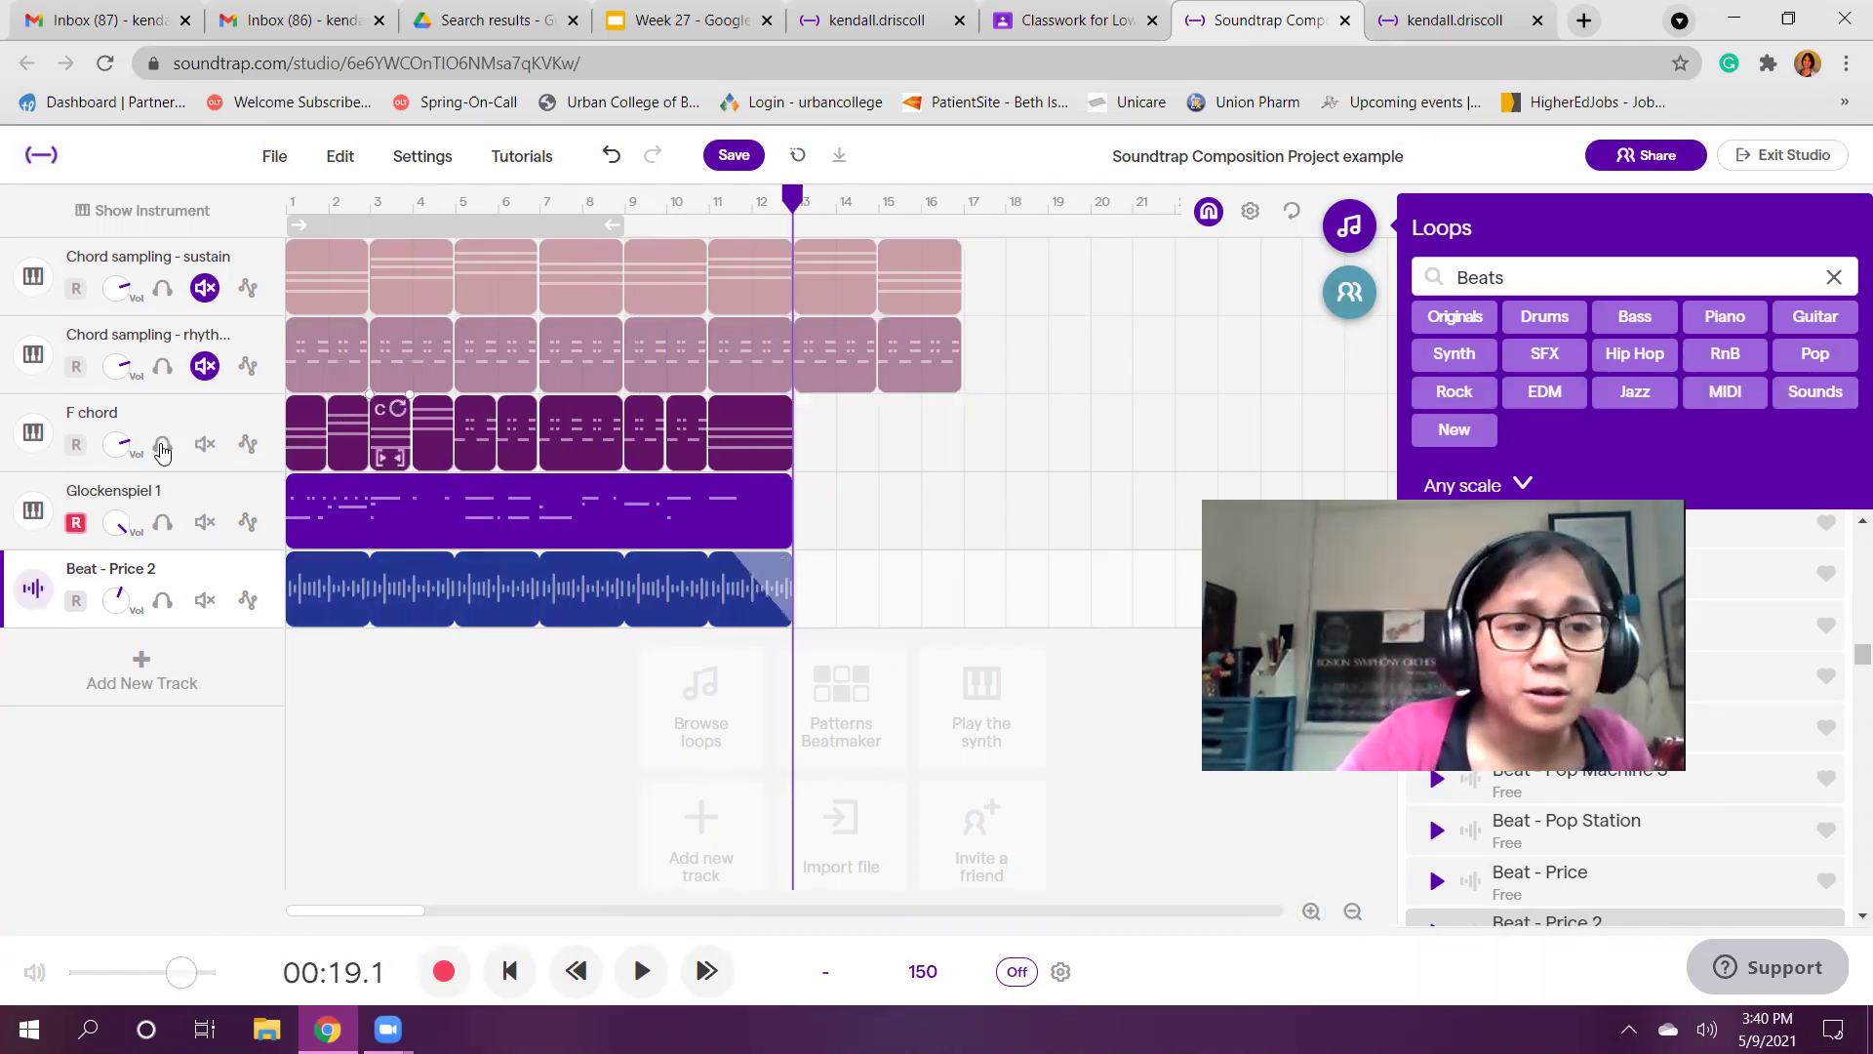
pyautogui.moveTo(120, 449); pyautogui.dragTo(117, 503)
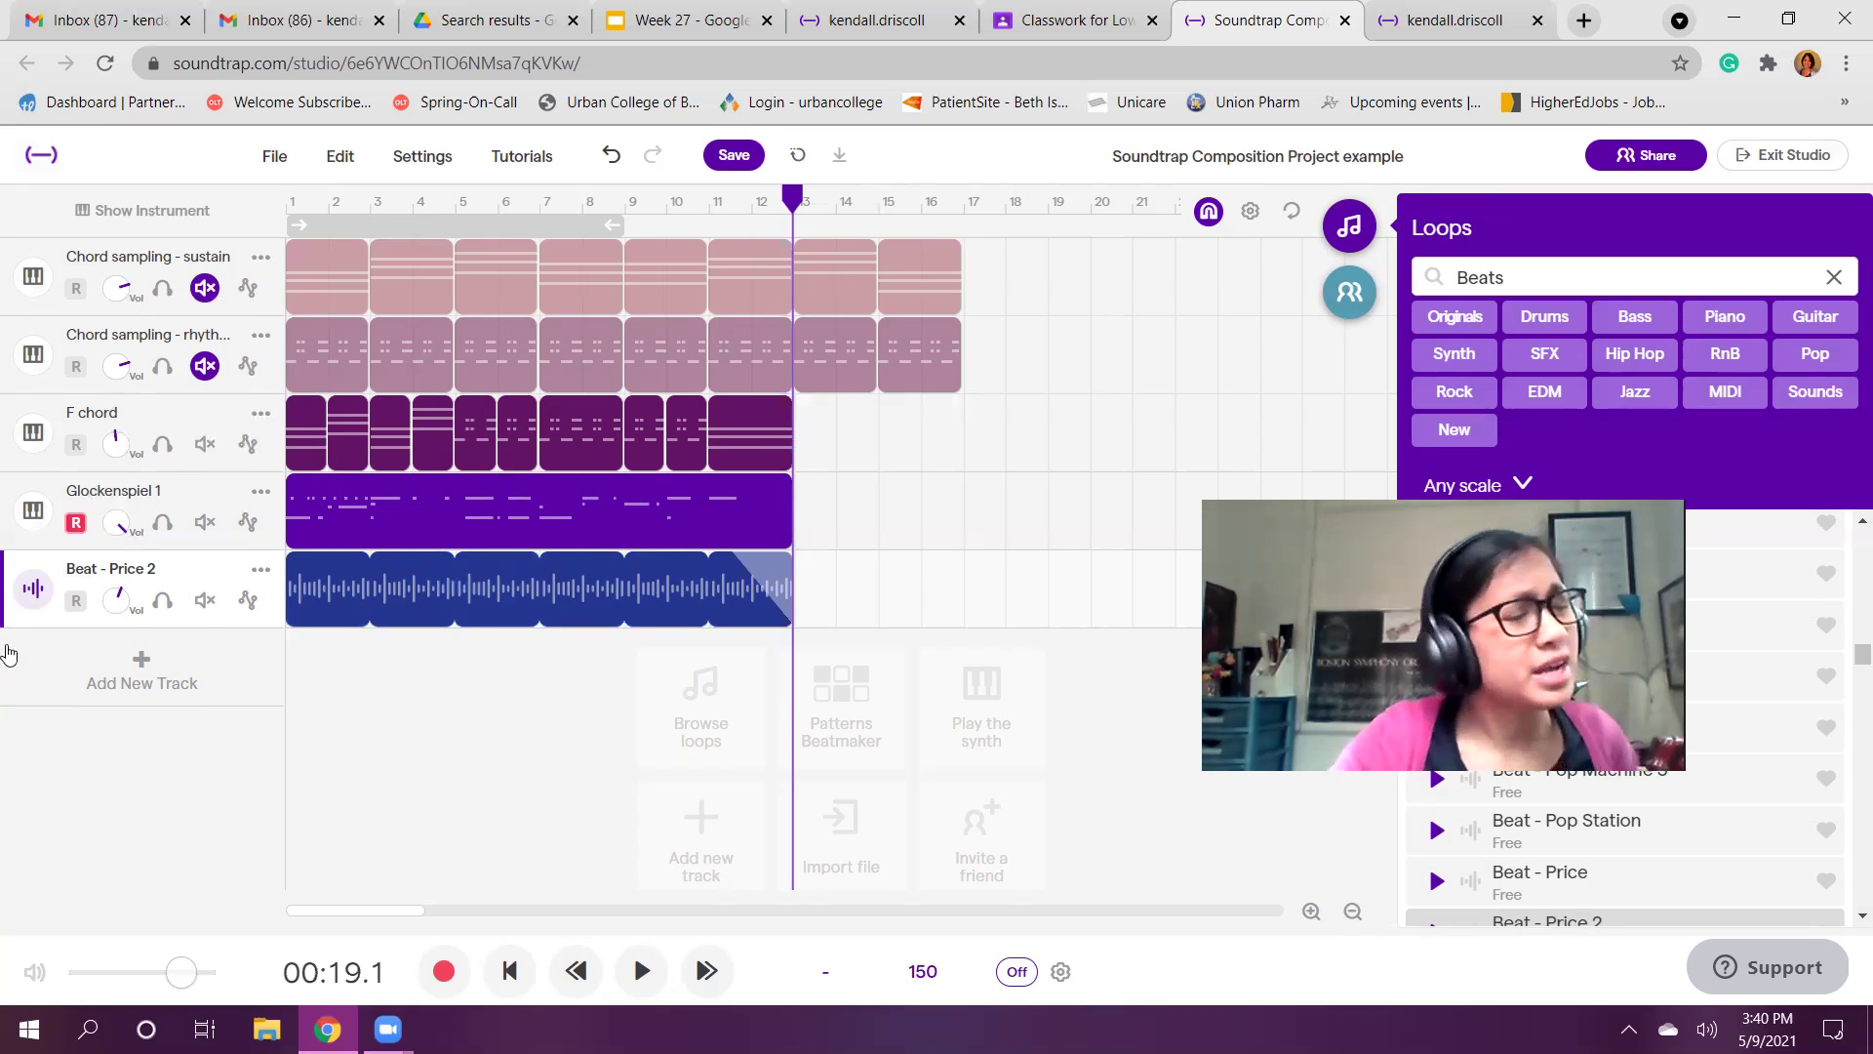
# Step: Open the F chord track's instrument presets and look through the Strings and Guitar and Bass Amps categories
pyautogui.click(31, 439)
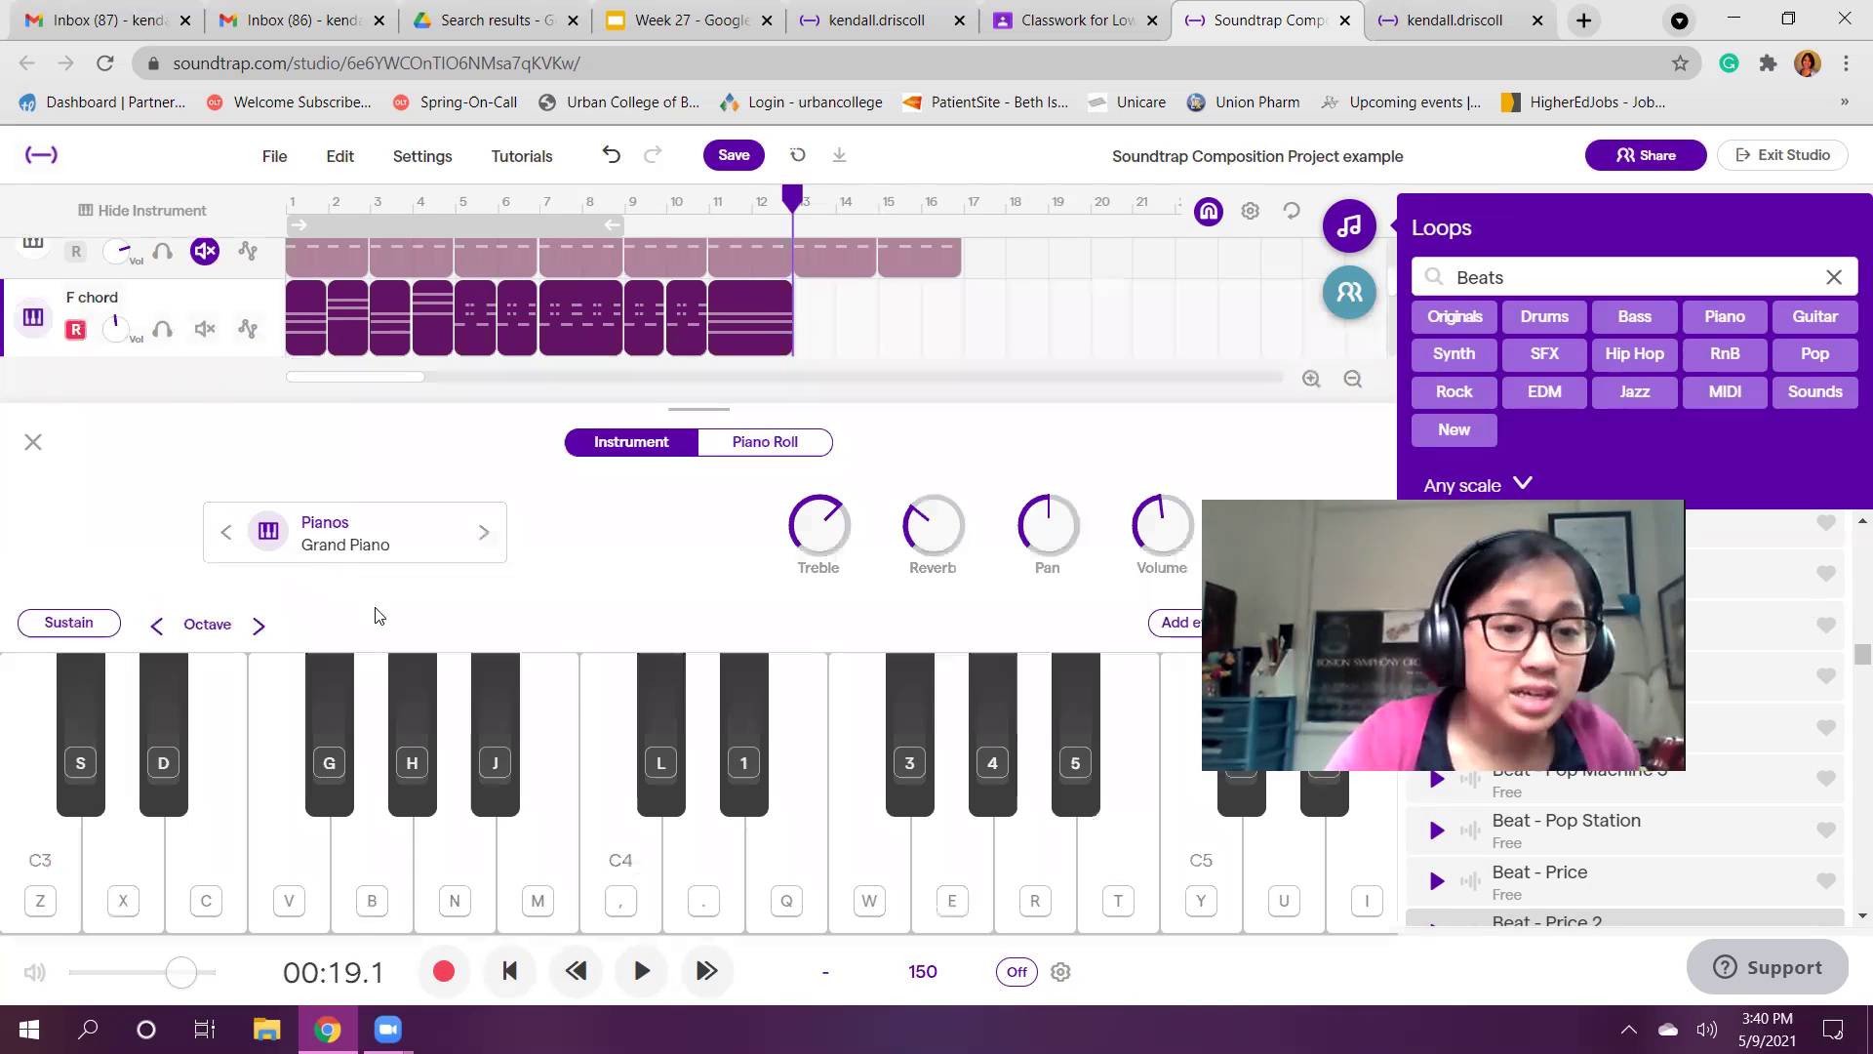
pyautogui.click(410, 553)
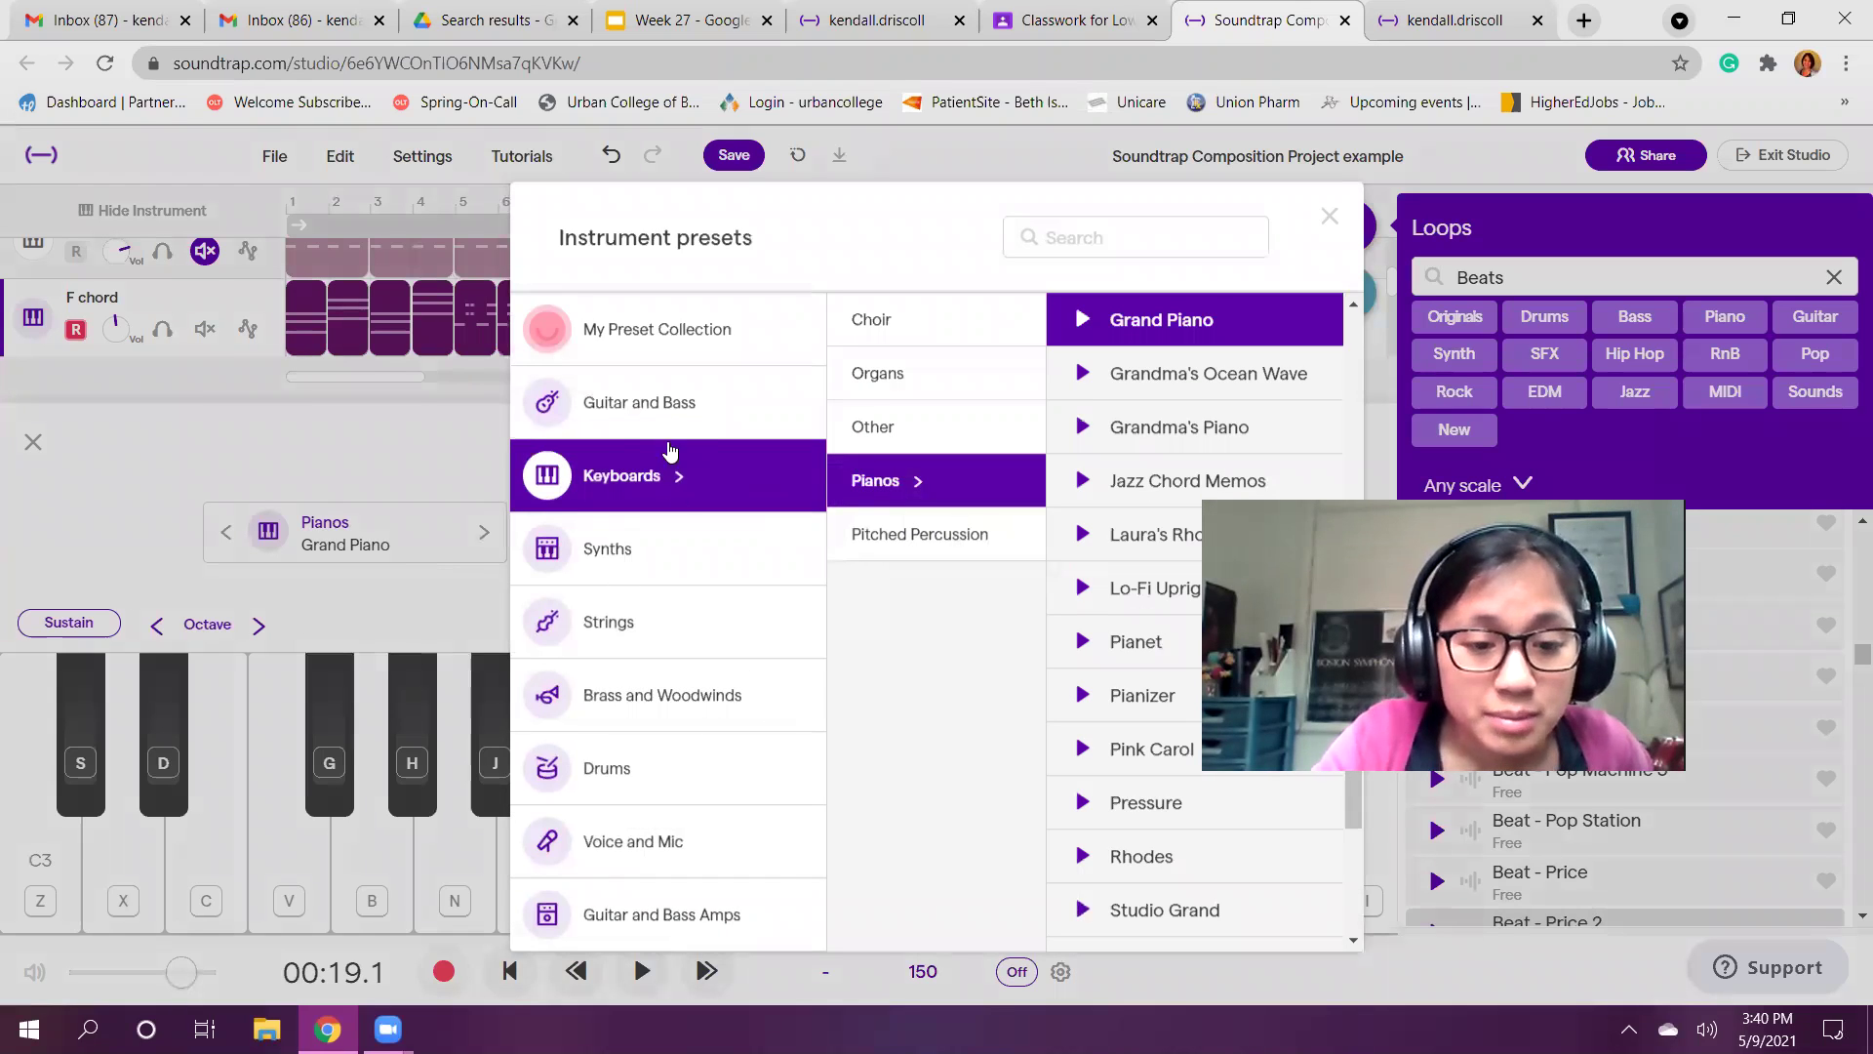
pyautogui.click(705, 639)
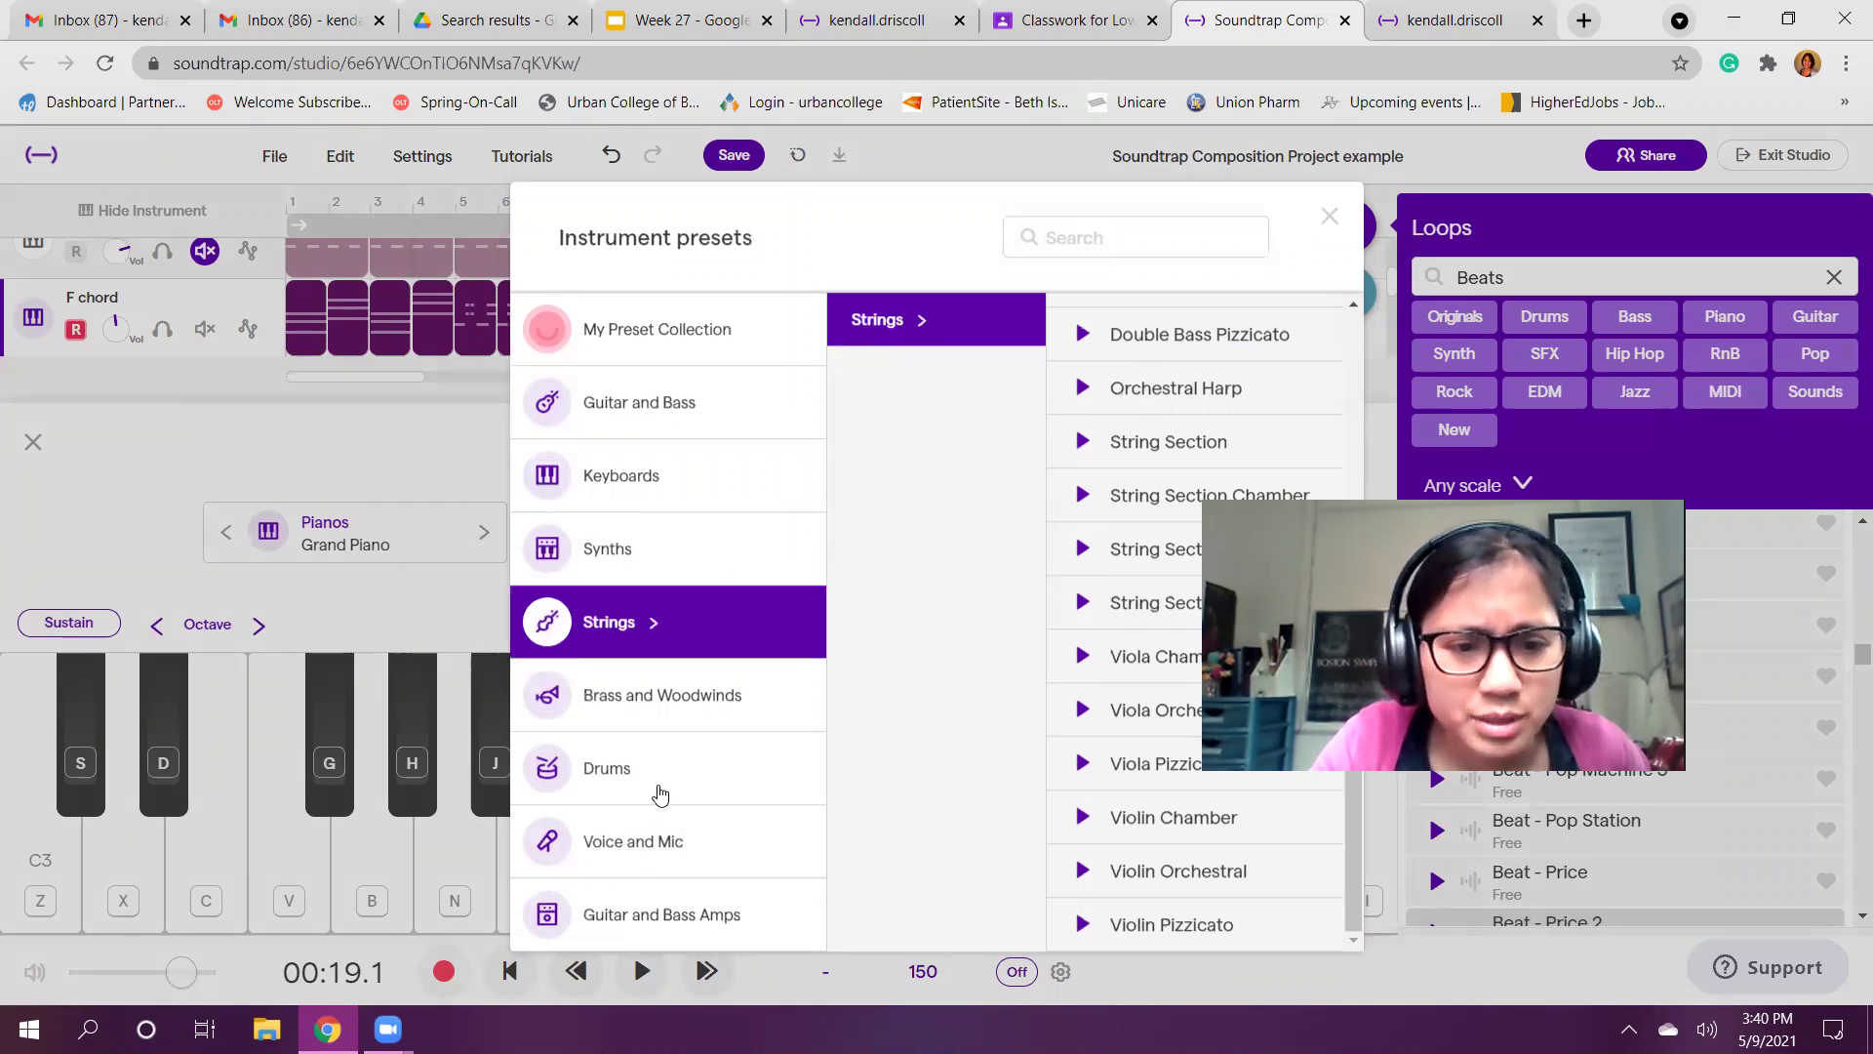
pyautogui.click(692, 881)
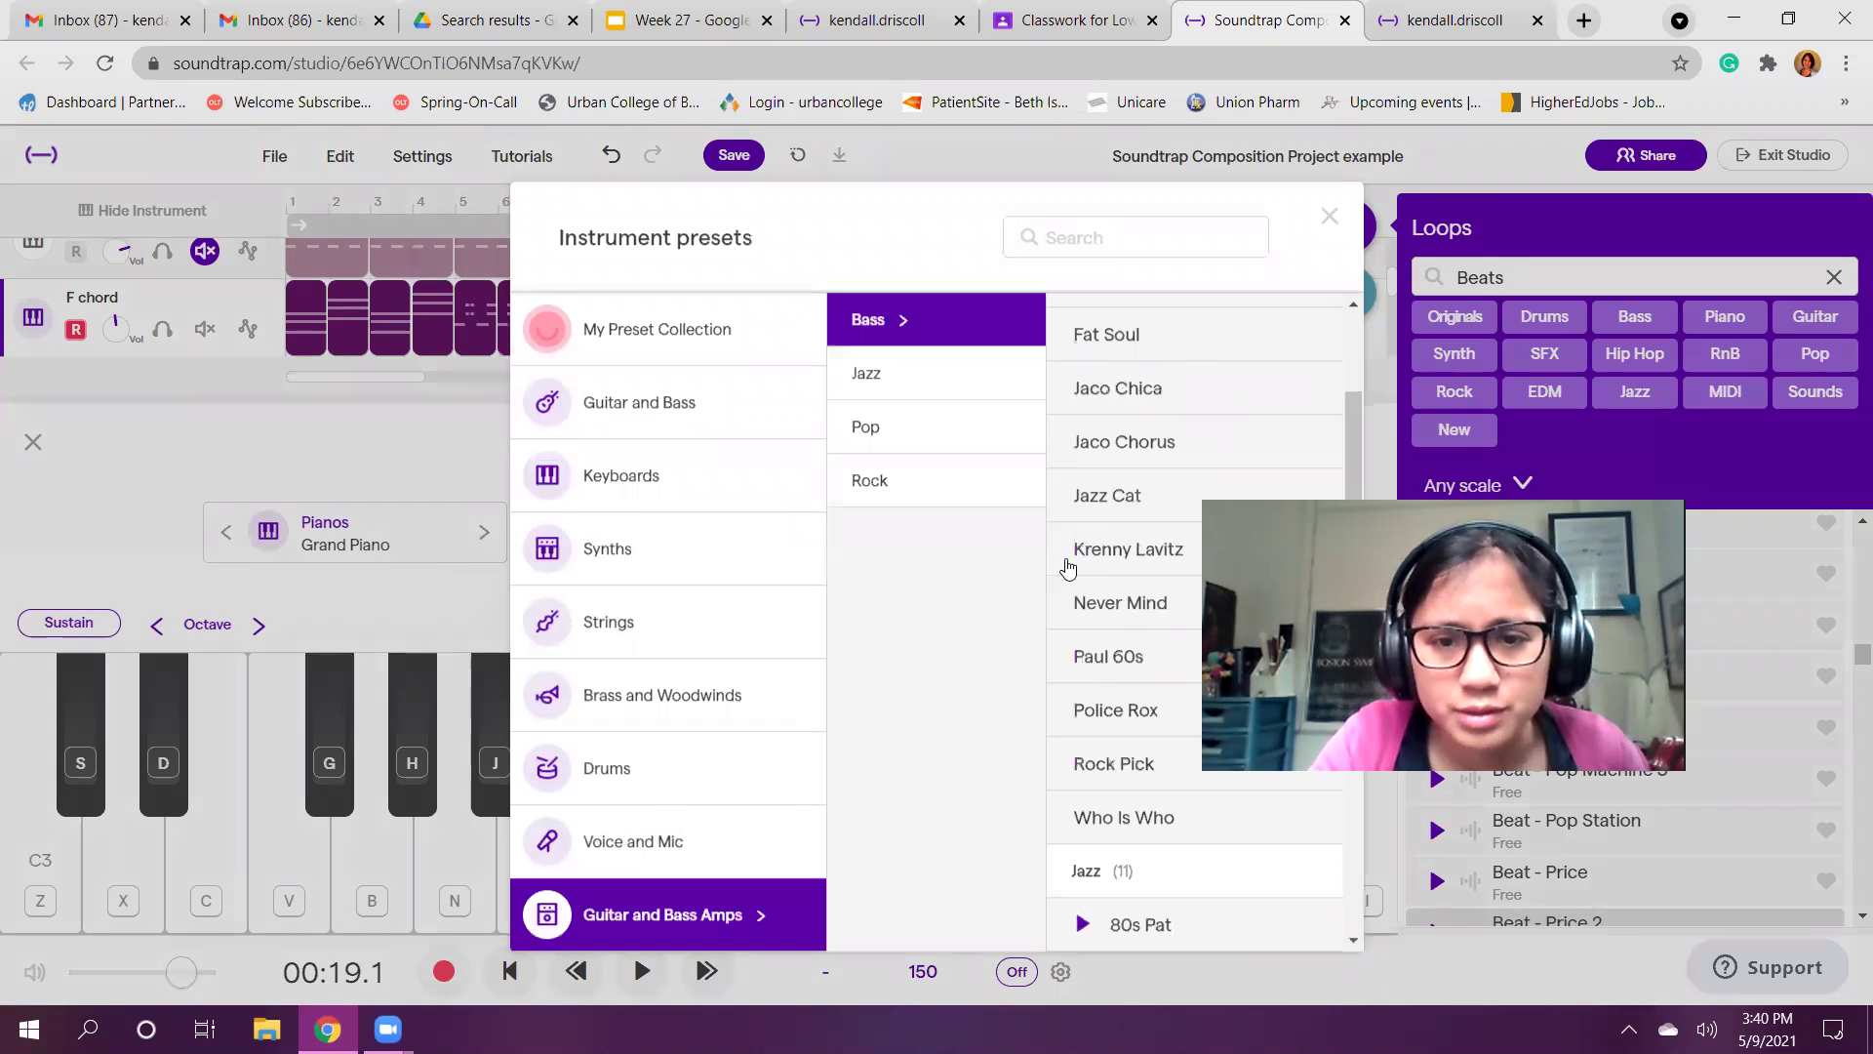
pyautogui.scroll(4, 1064, 571)
pyautogui.scroll(-3, 1090, 482)
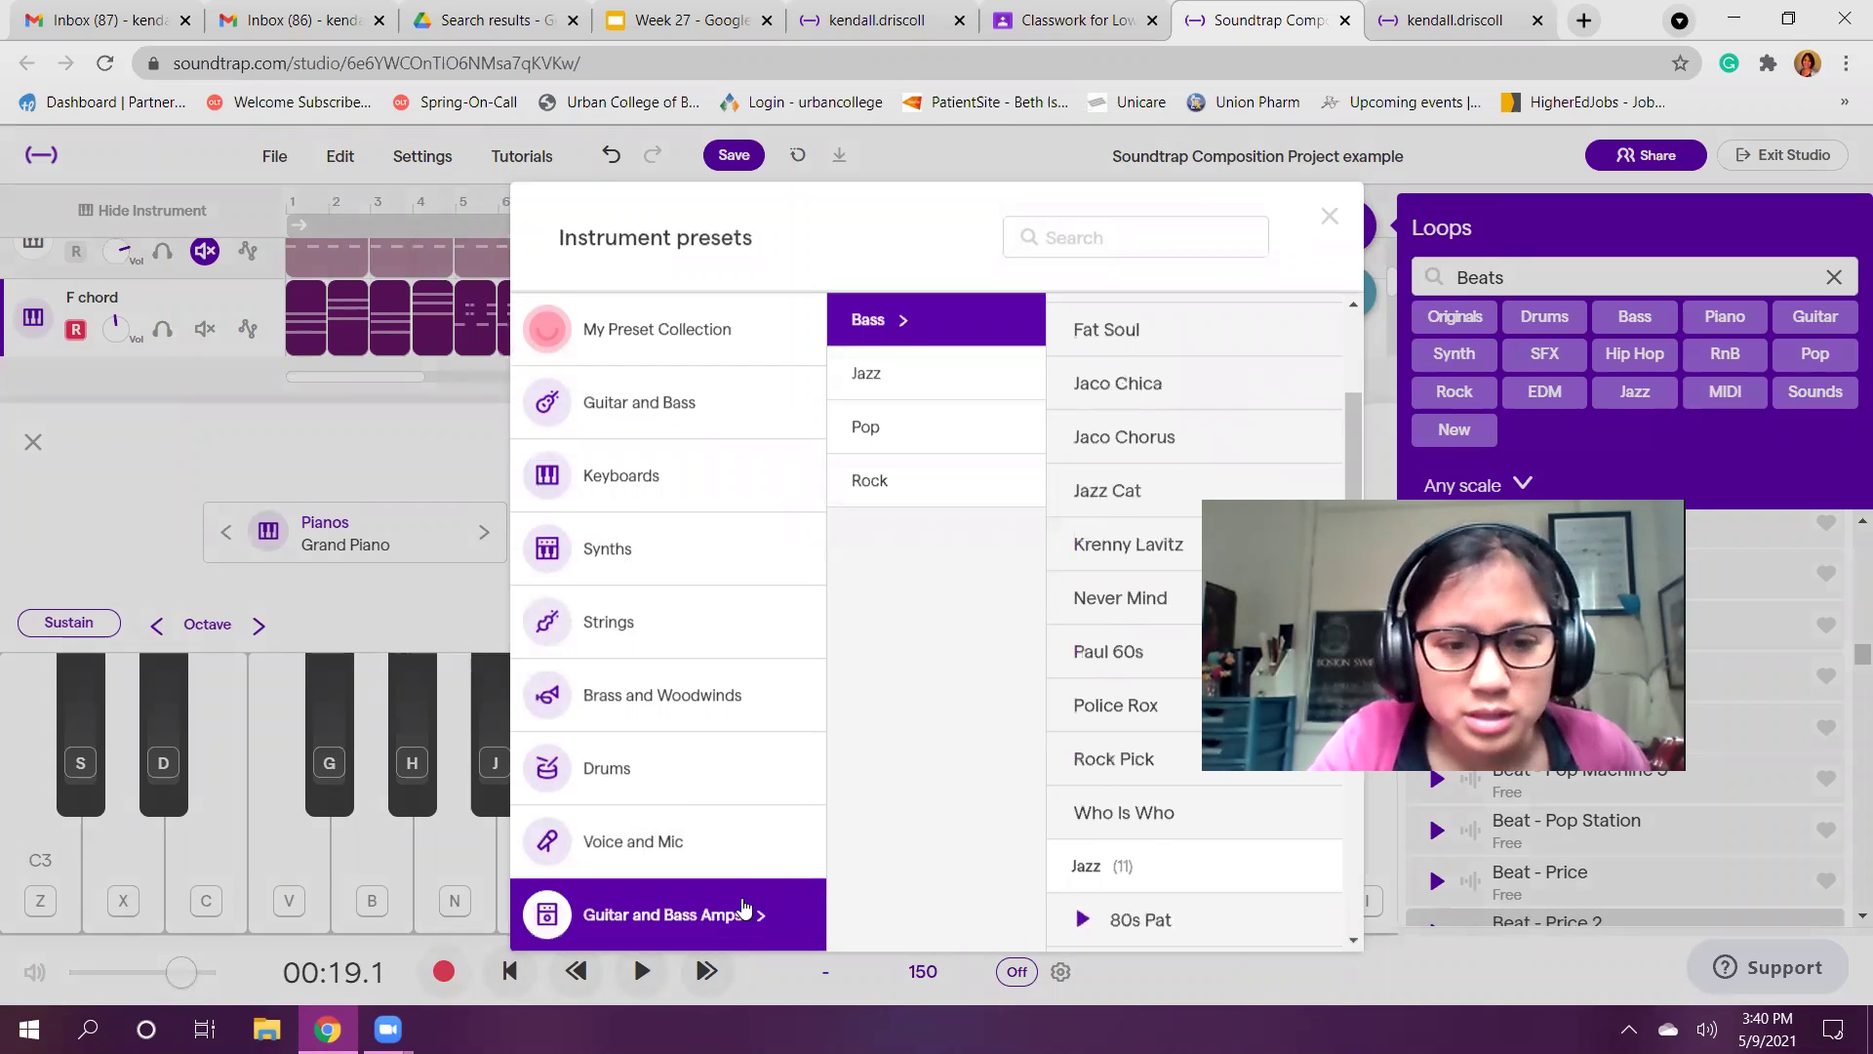
# Step: Browse the Guitar and Bass presets from the acoustic and bass groups through to Guitar Chords
pyautogui.click(739, 429)
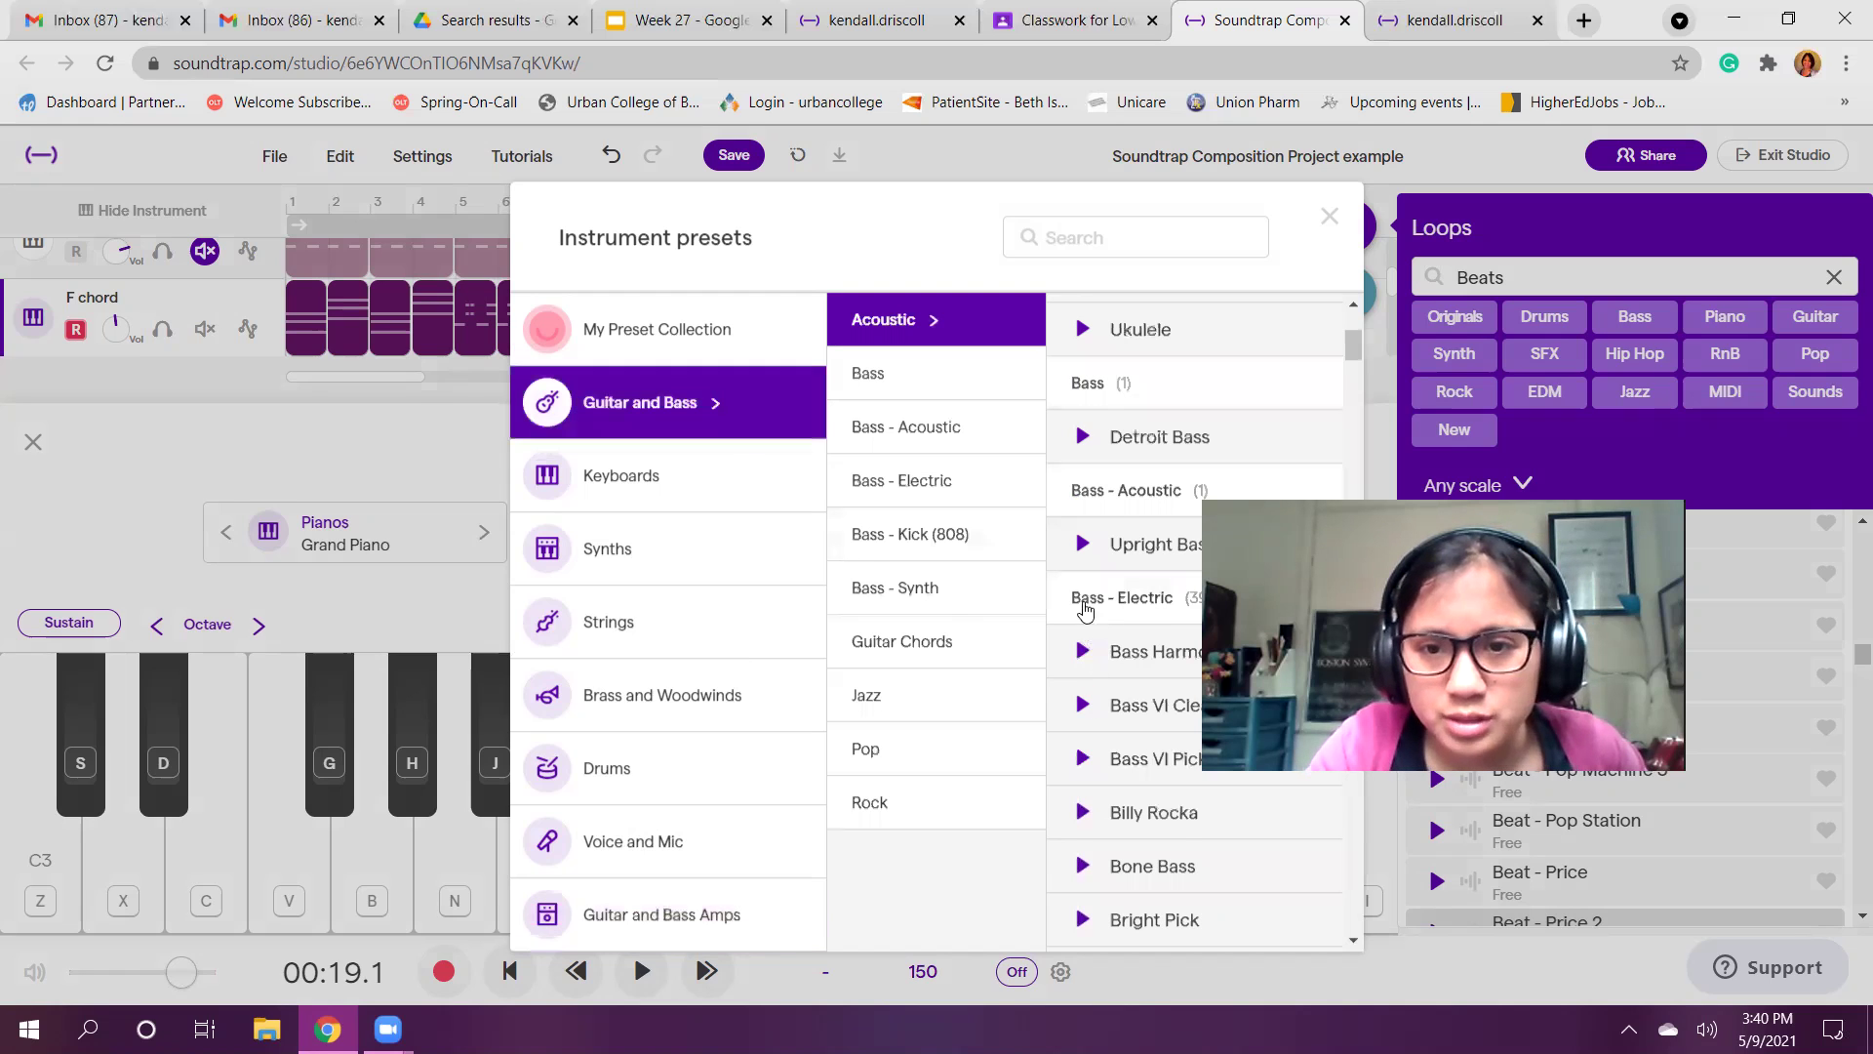
pyautogui.click(1086, 601)
pyautogui.scroll(3, 1127, 532)
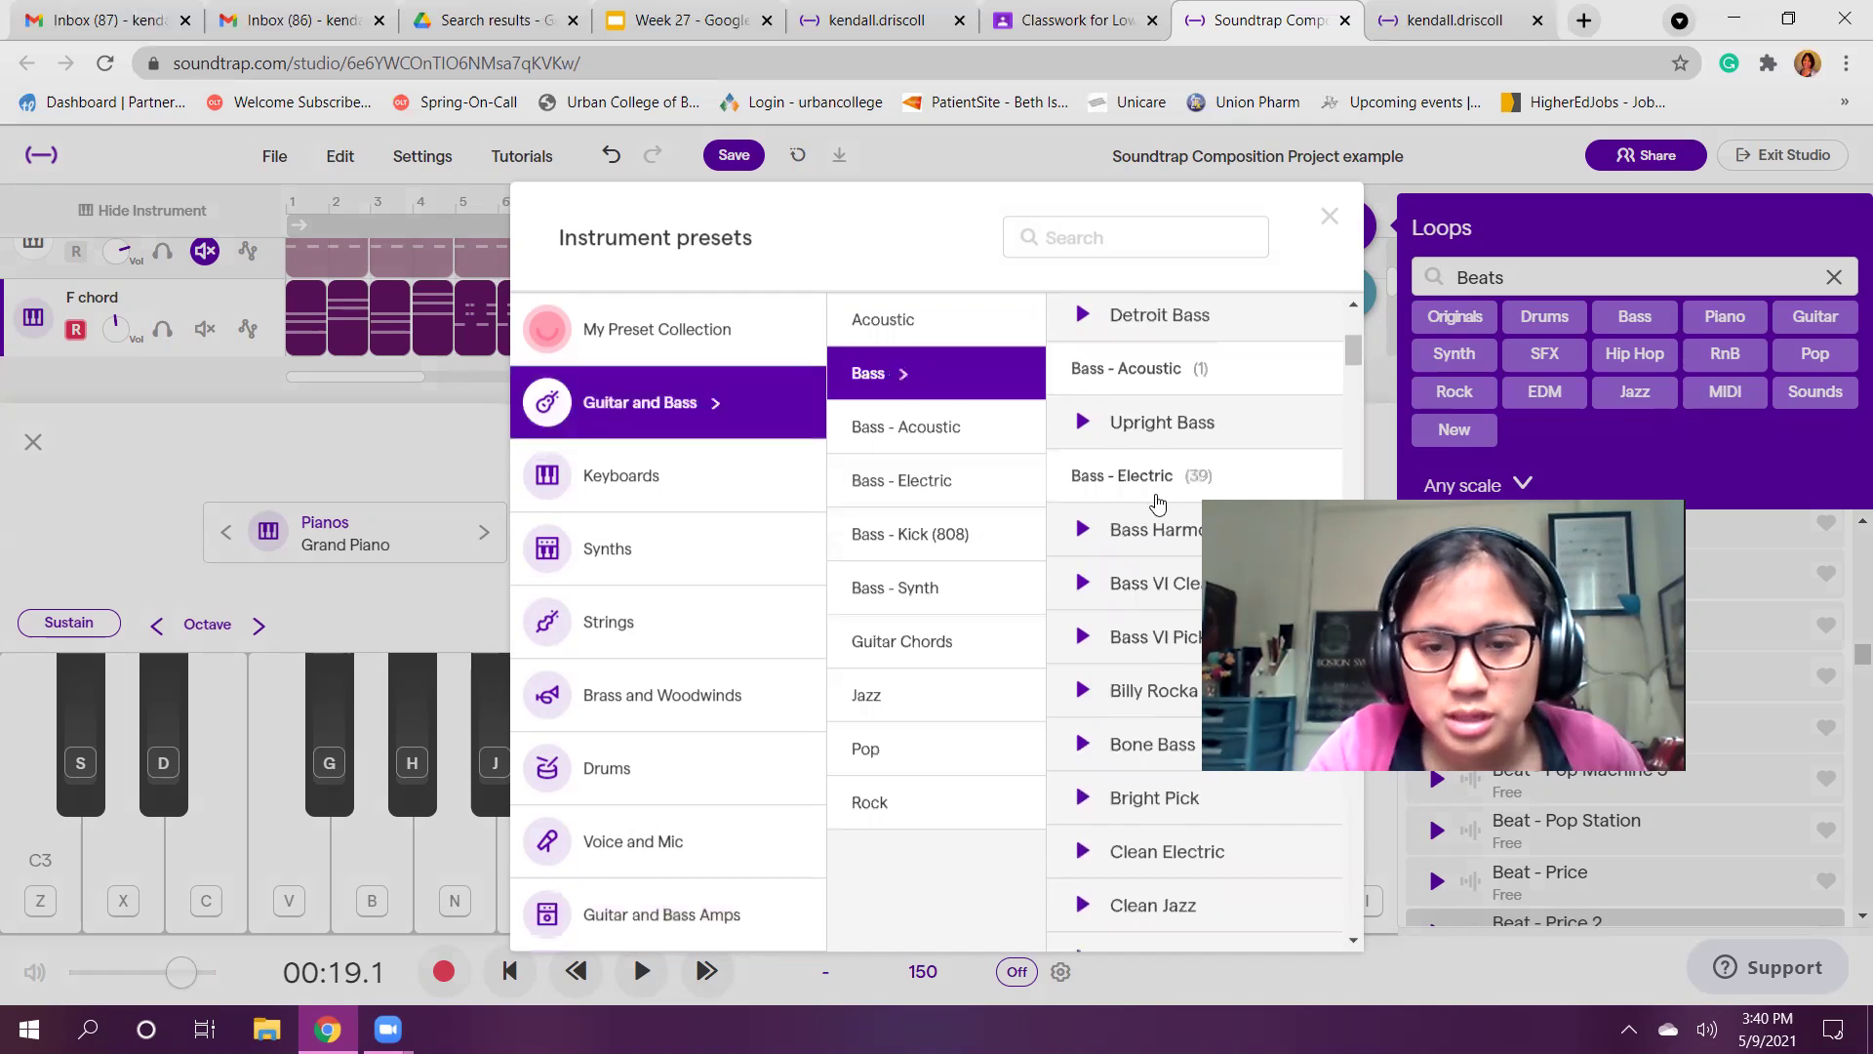
pyautogui.scroll(-3, 1158, 502)
pyautogui.scroll(4, 917, 634)
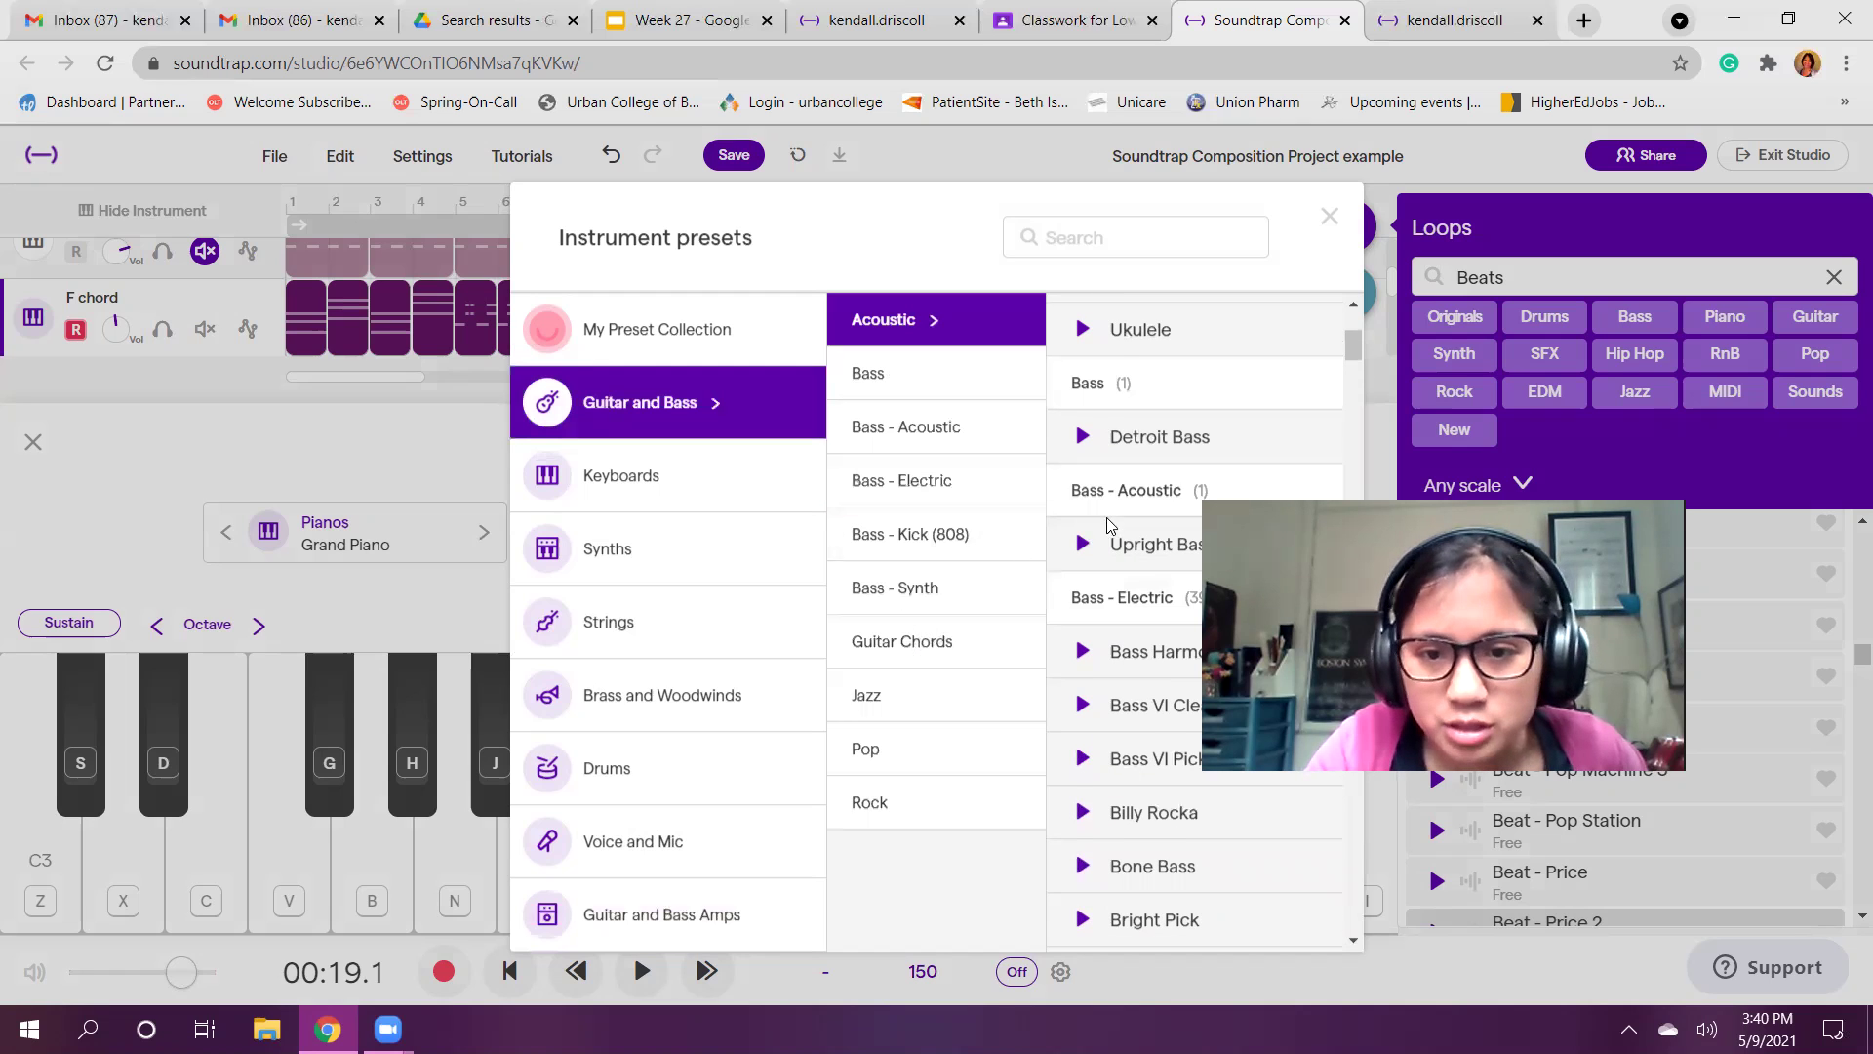
pyautogui.scroll(-10, 1110, 527)
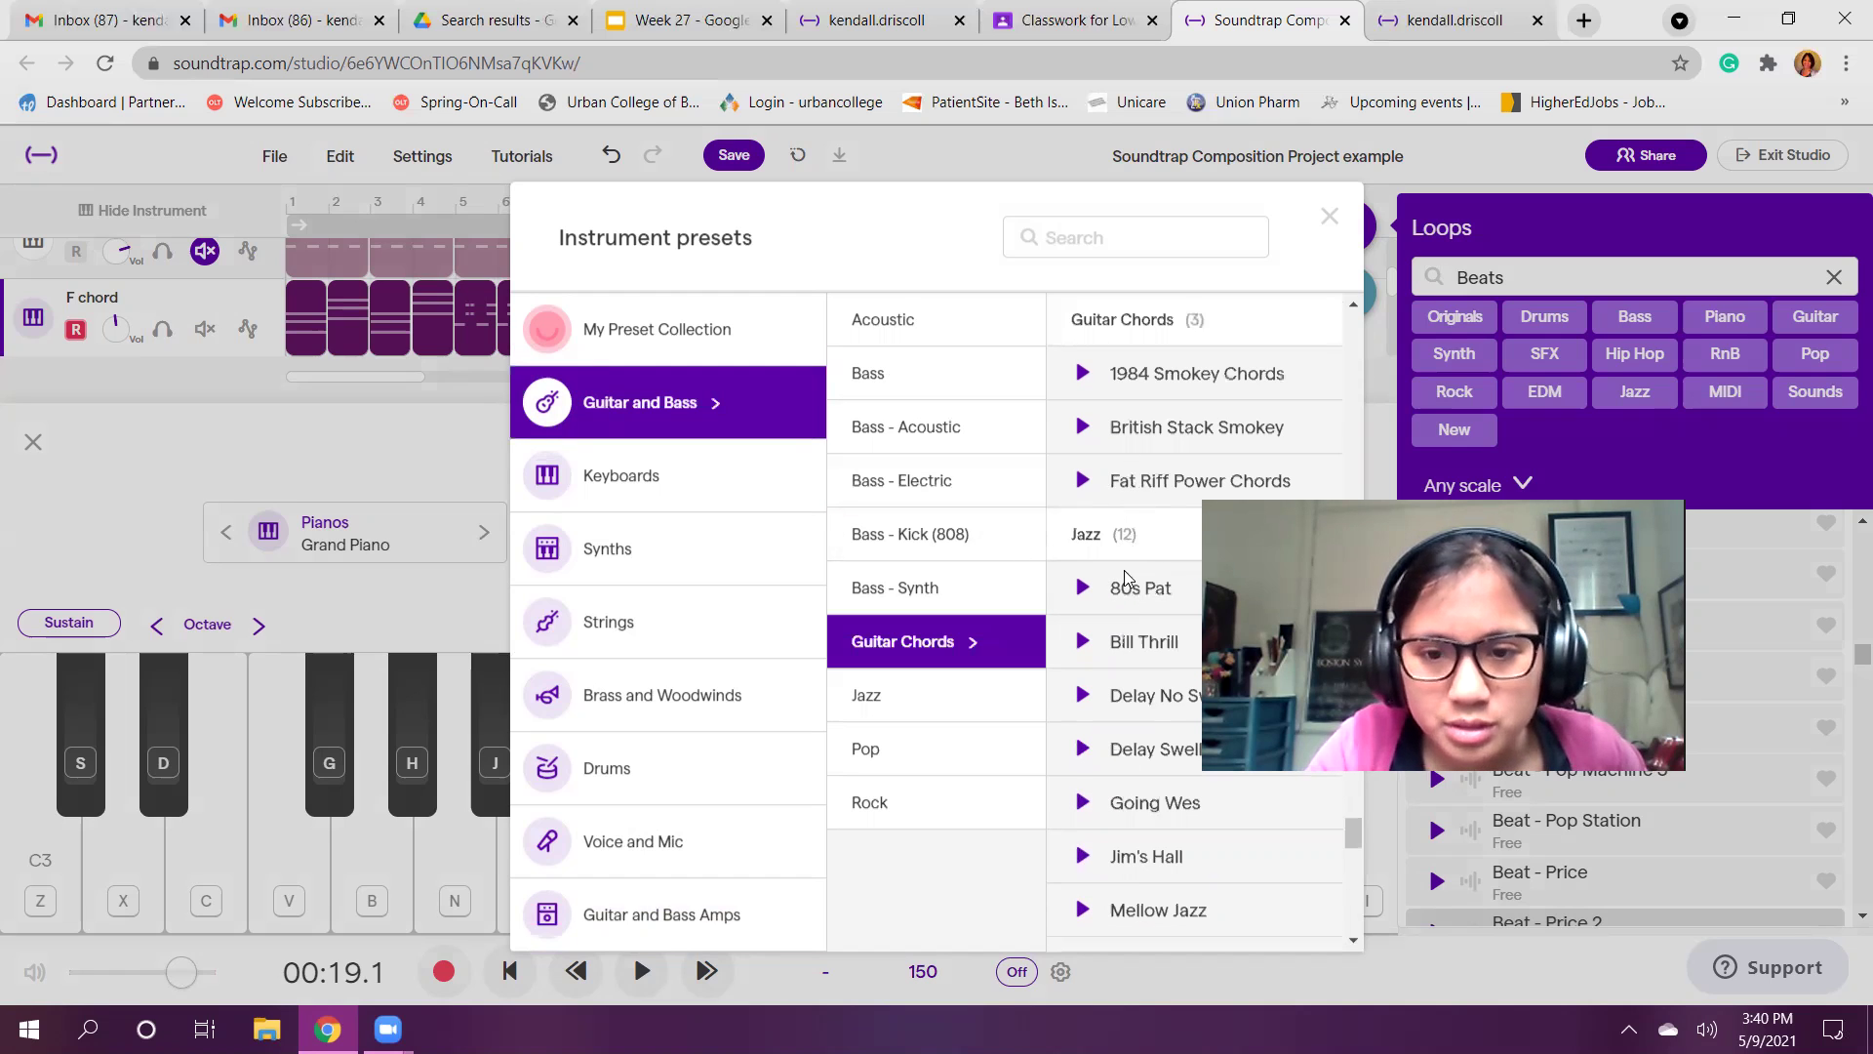
pyautogui.scroll(2, 1122, 600)
pyautogui.scroll(-2, 1115, 624)
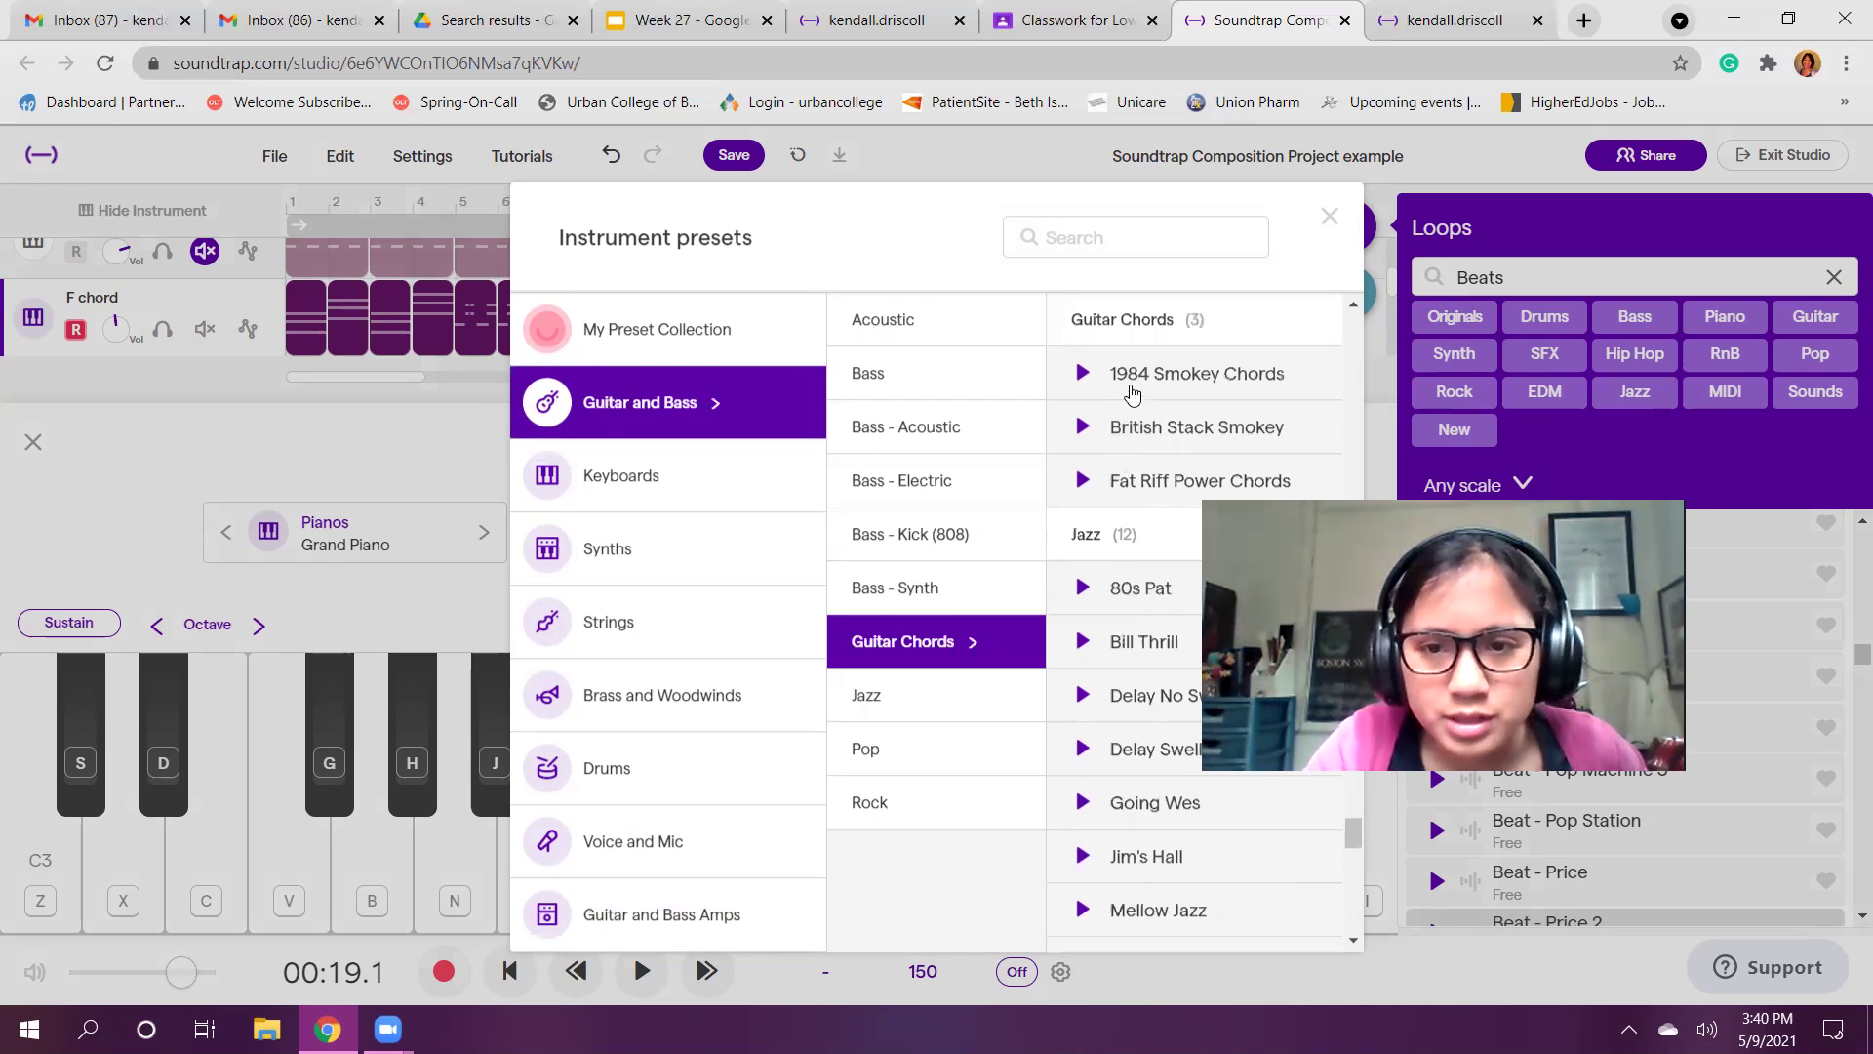
# Step: Try the 1984 Smokey Chords preset on the F chord track and preview the Acoustic Guitar sound
pyautogui.click(1083, 385)
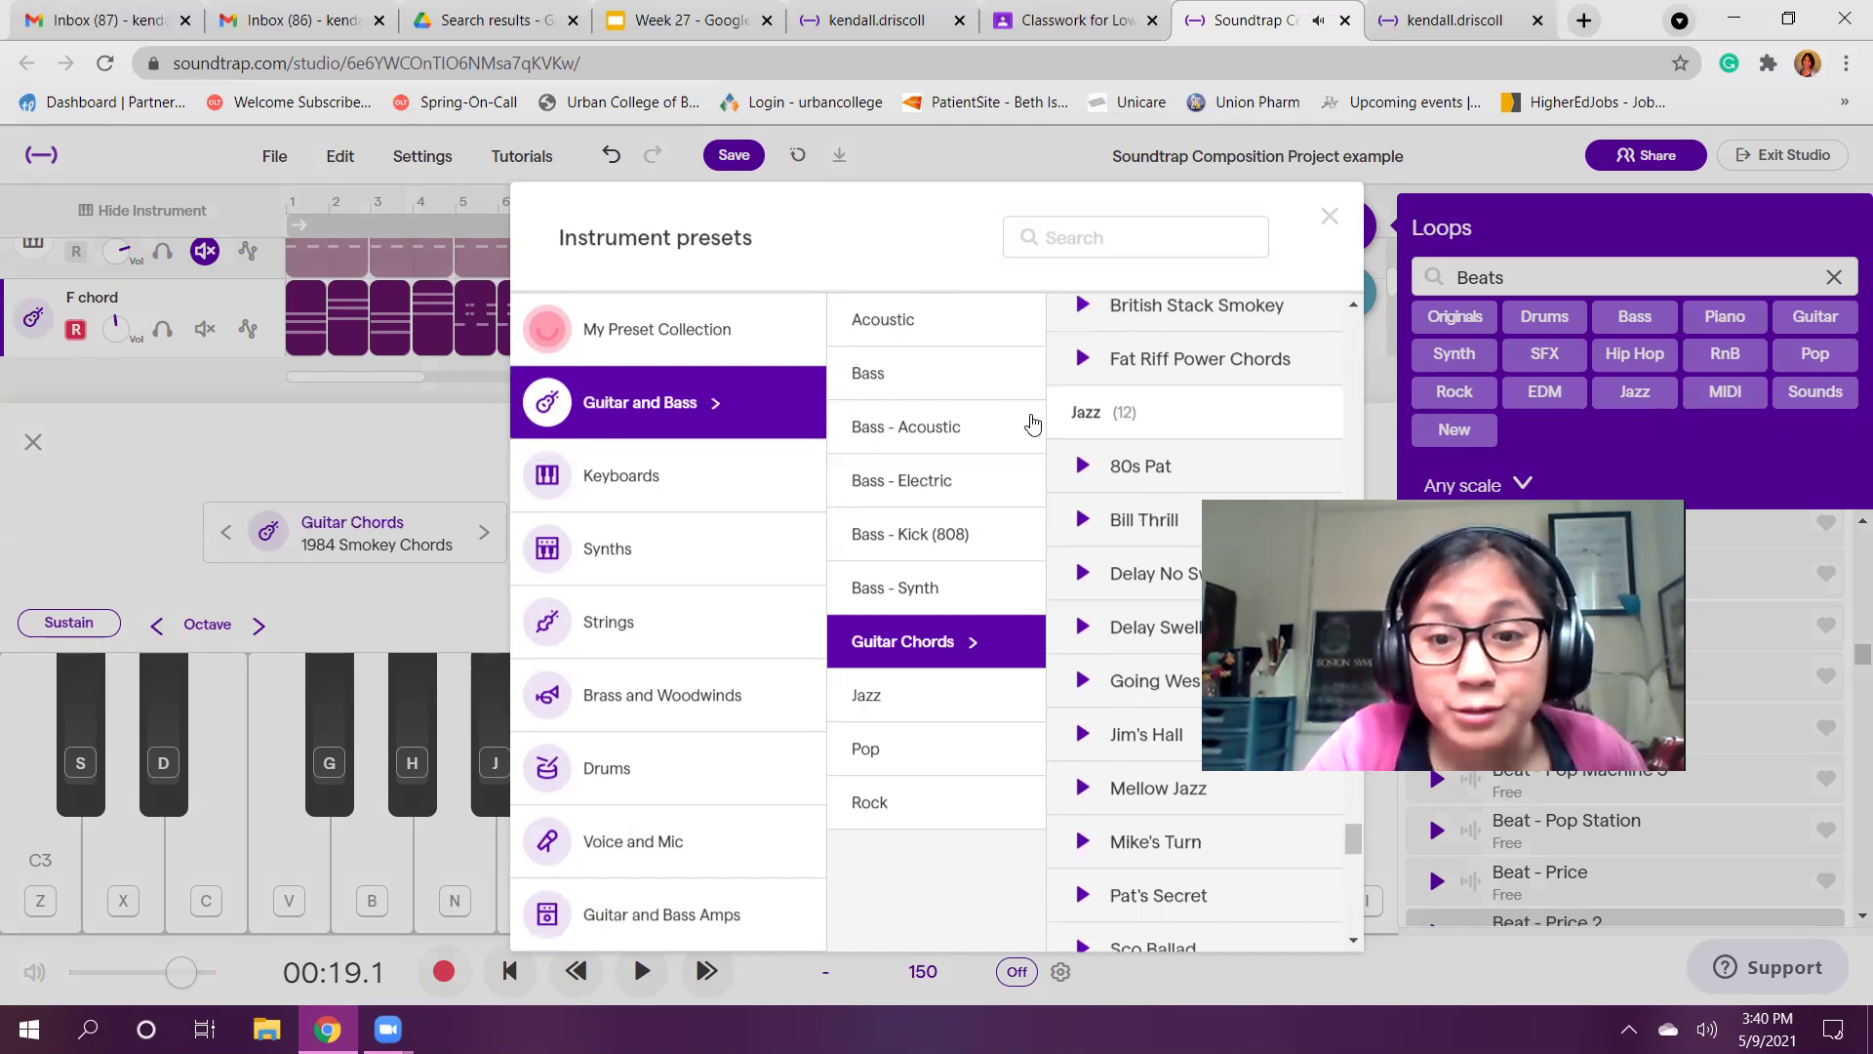
pyautogui.scroll(10, 1073, 439)
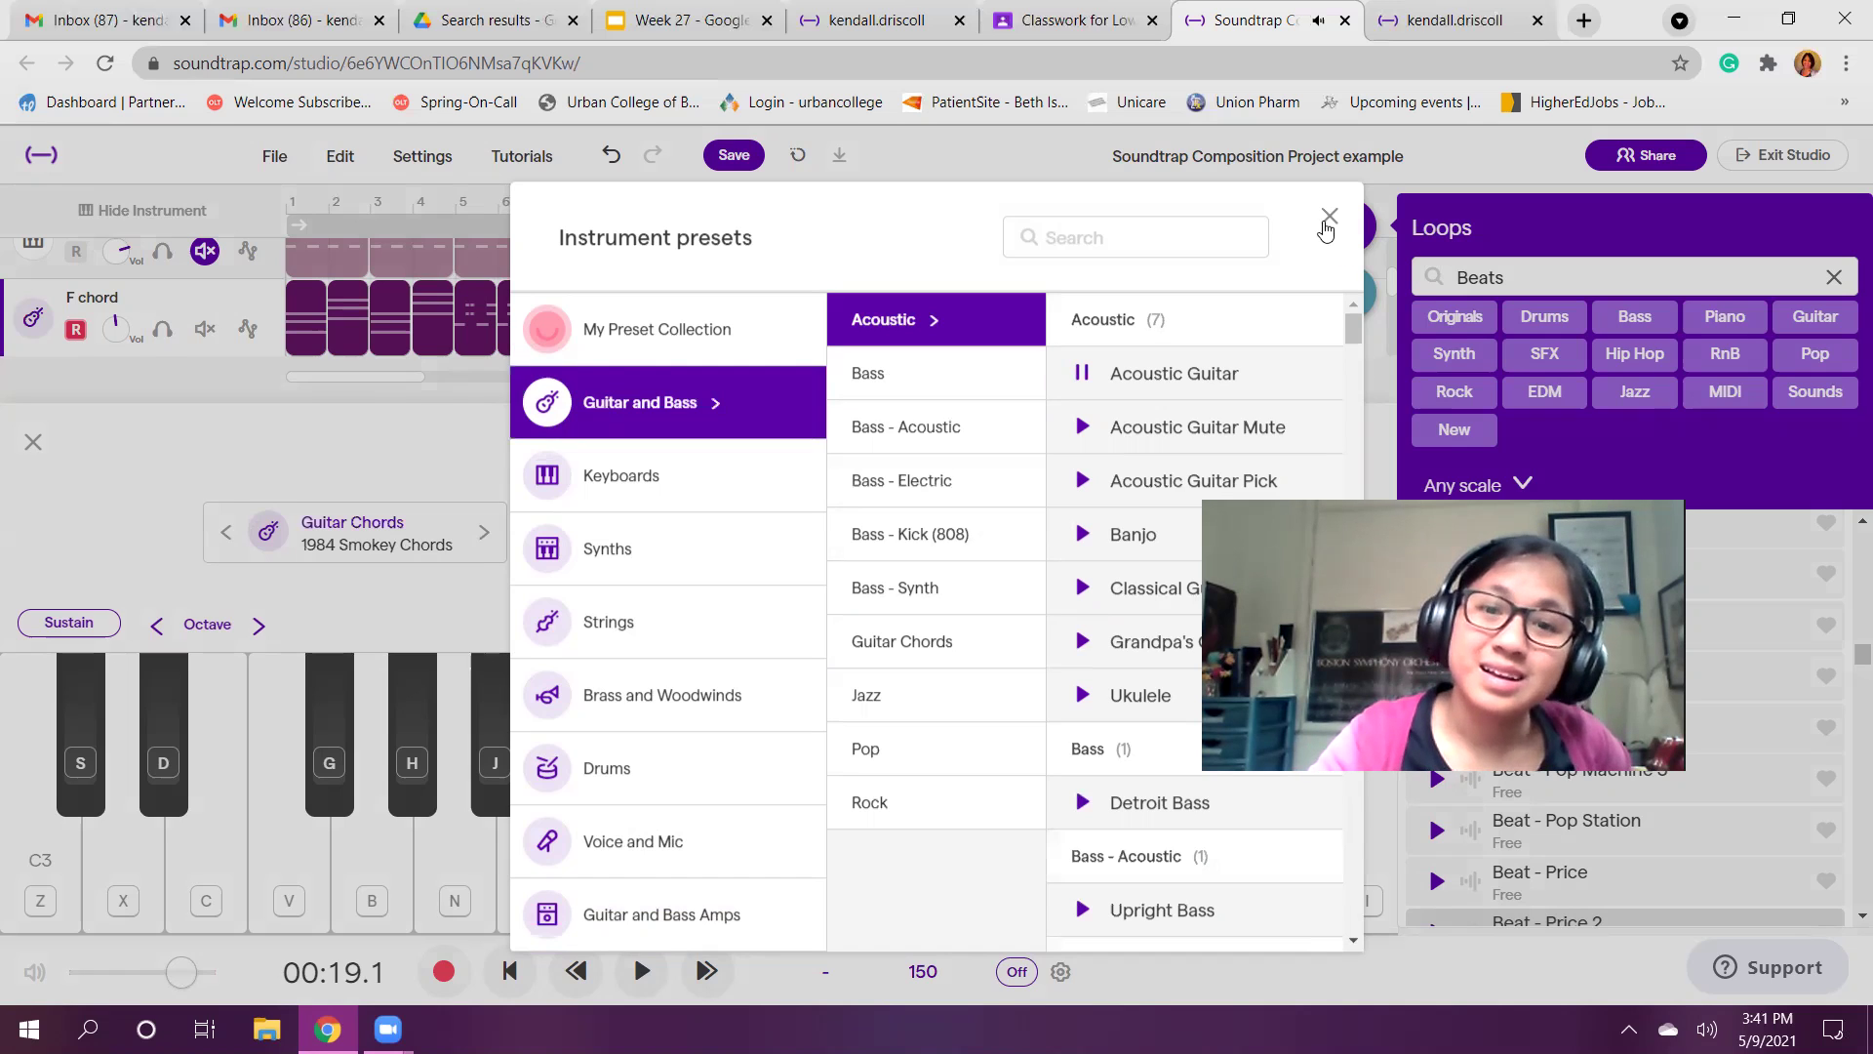
pyautogui.press('Escape')
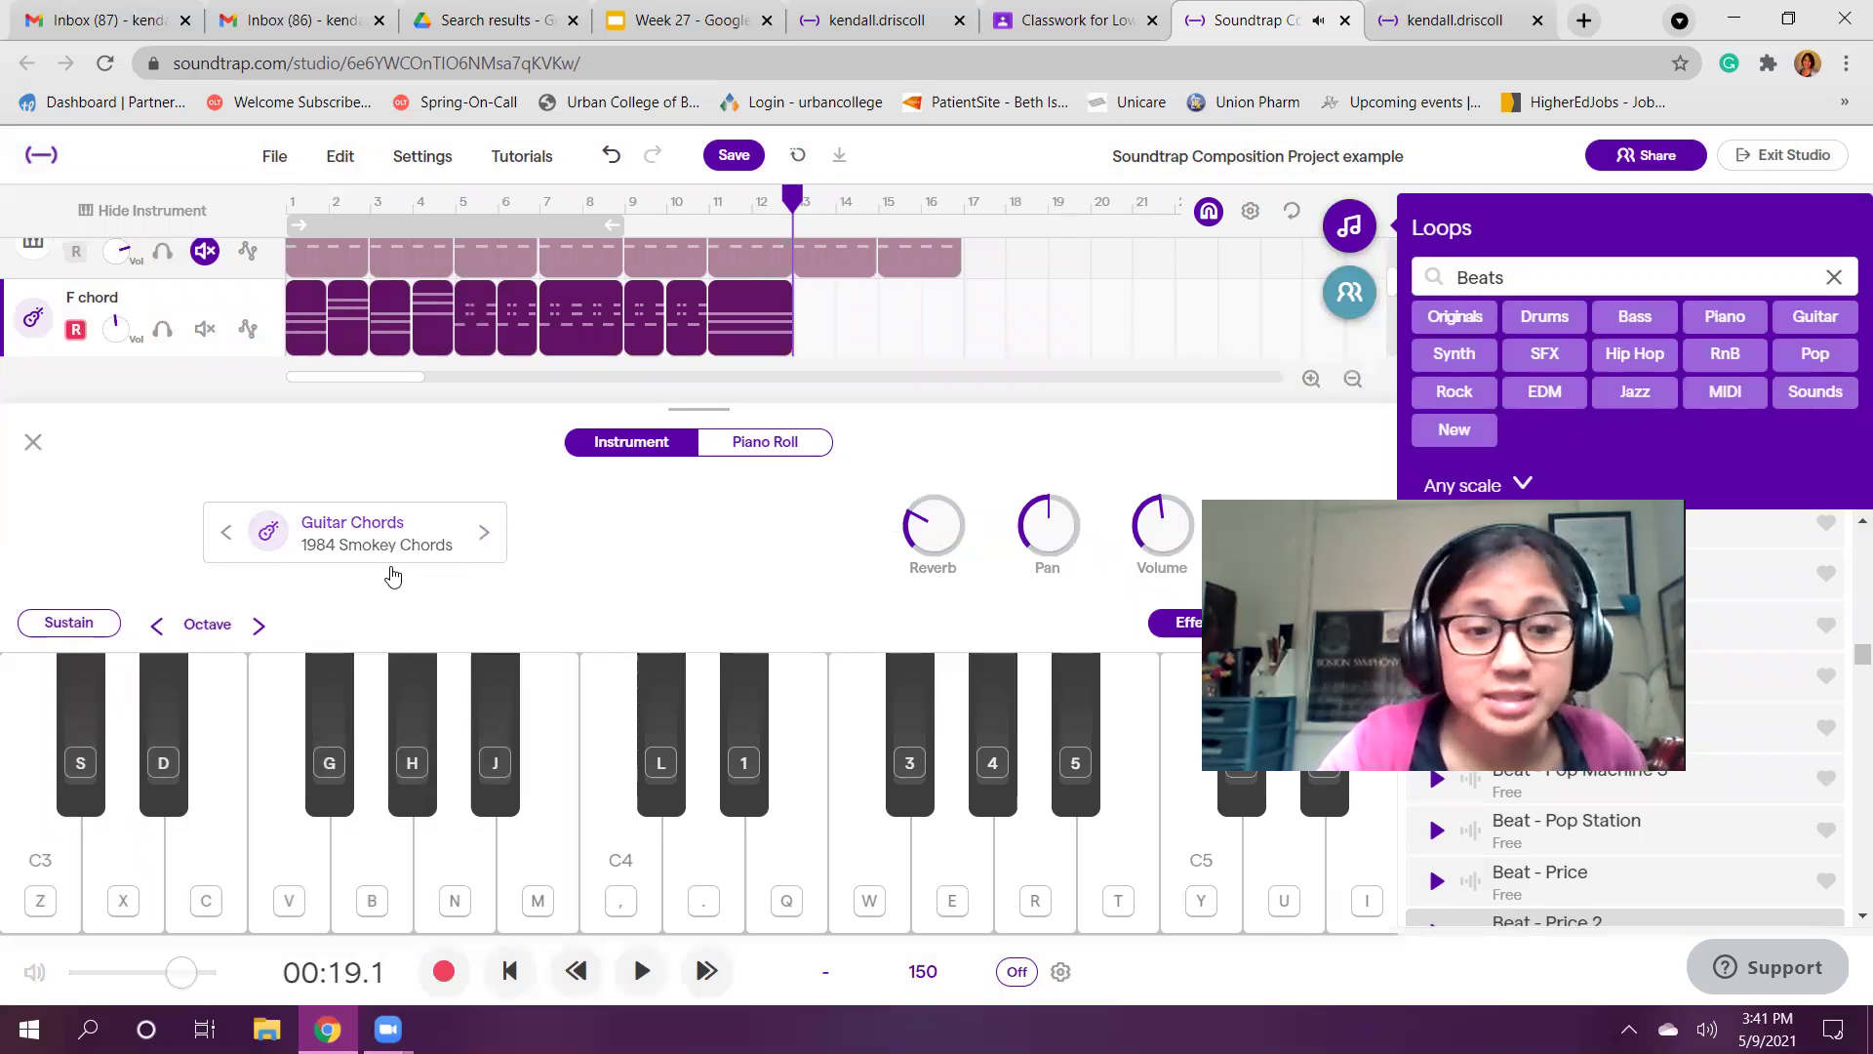
# Step: Set the F chord track's instrument to Acoustic Guitar from the Acoustic presets and return to the full track view
pyautogui.click(1000, 429)
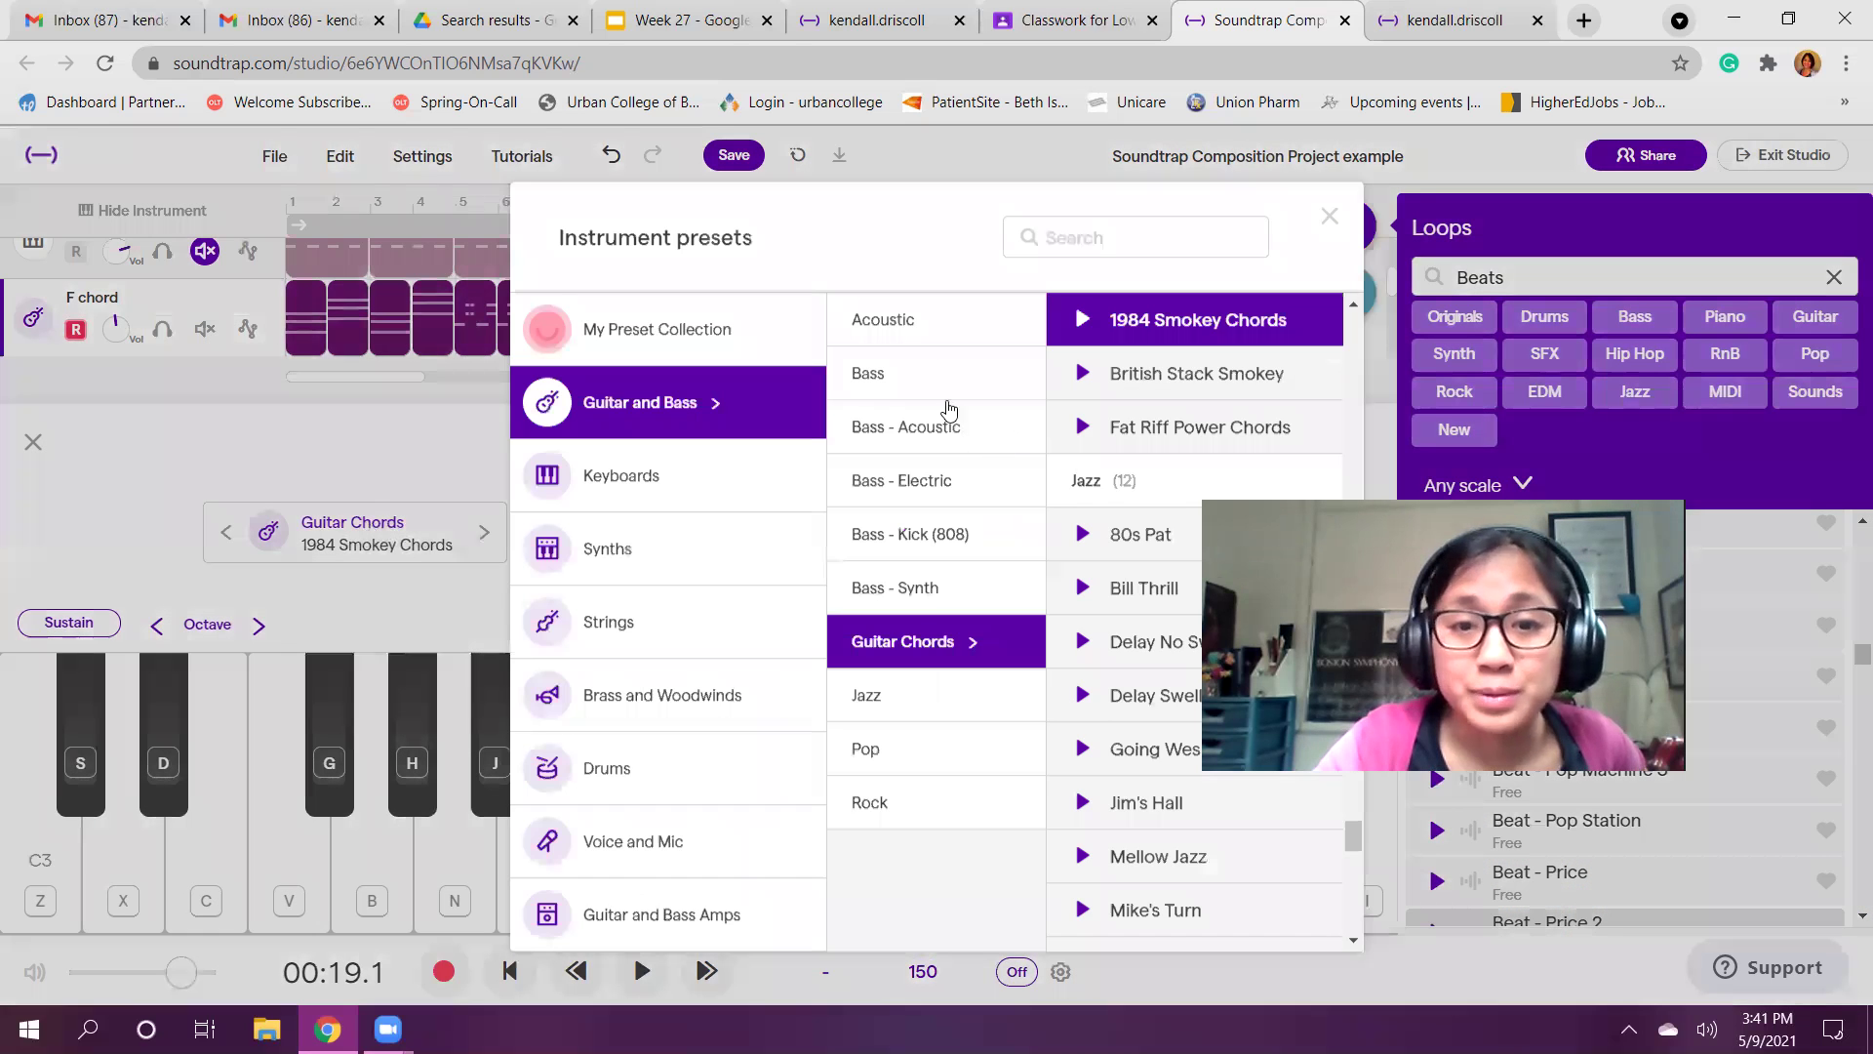
pyautogui.click(930, 342)
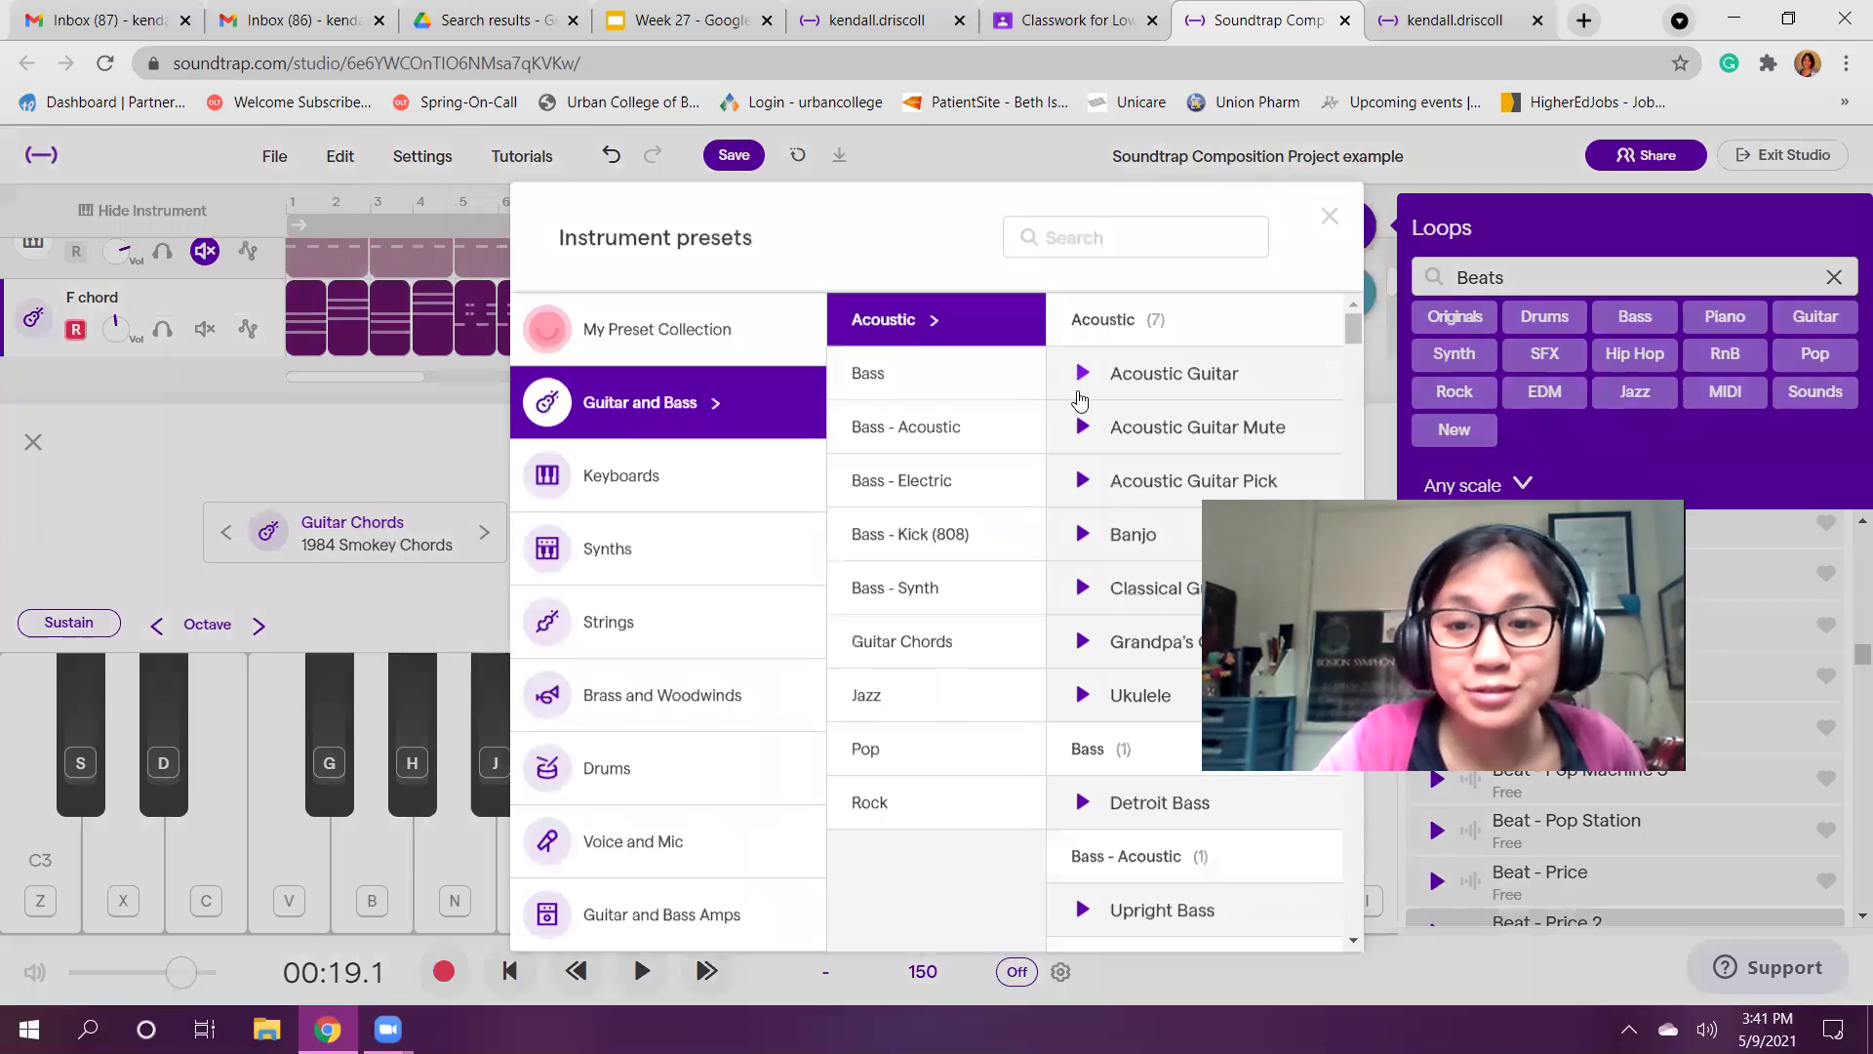
pyautogui.click(1176, 376)
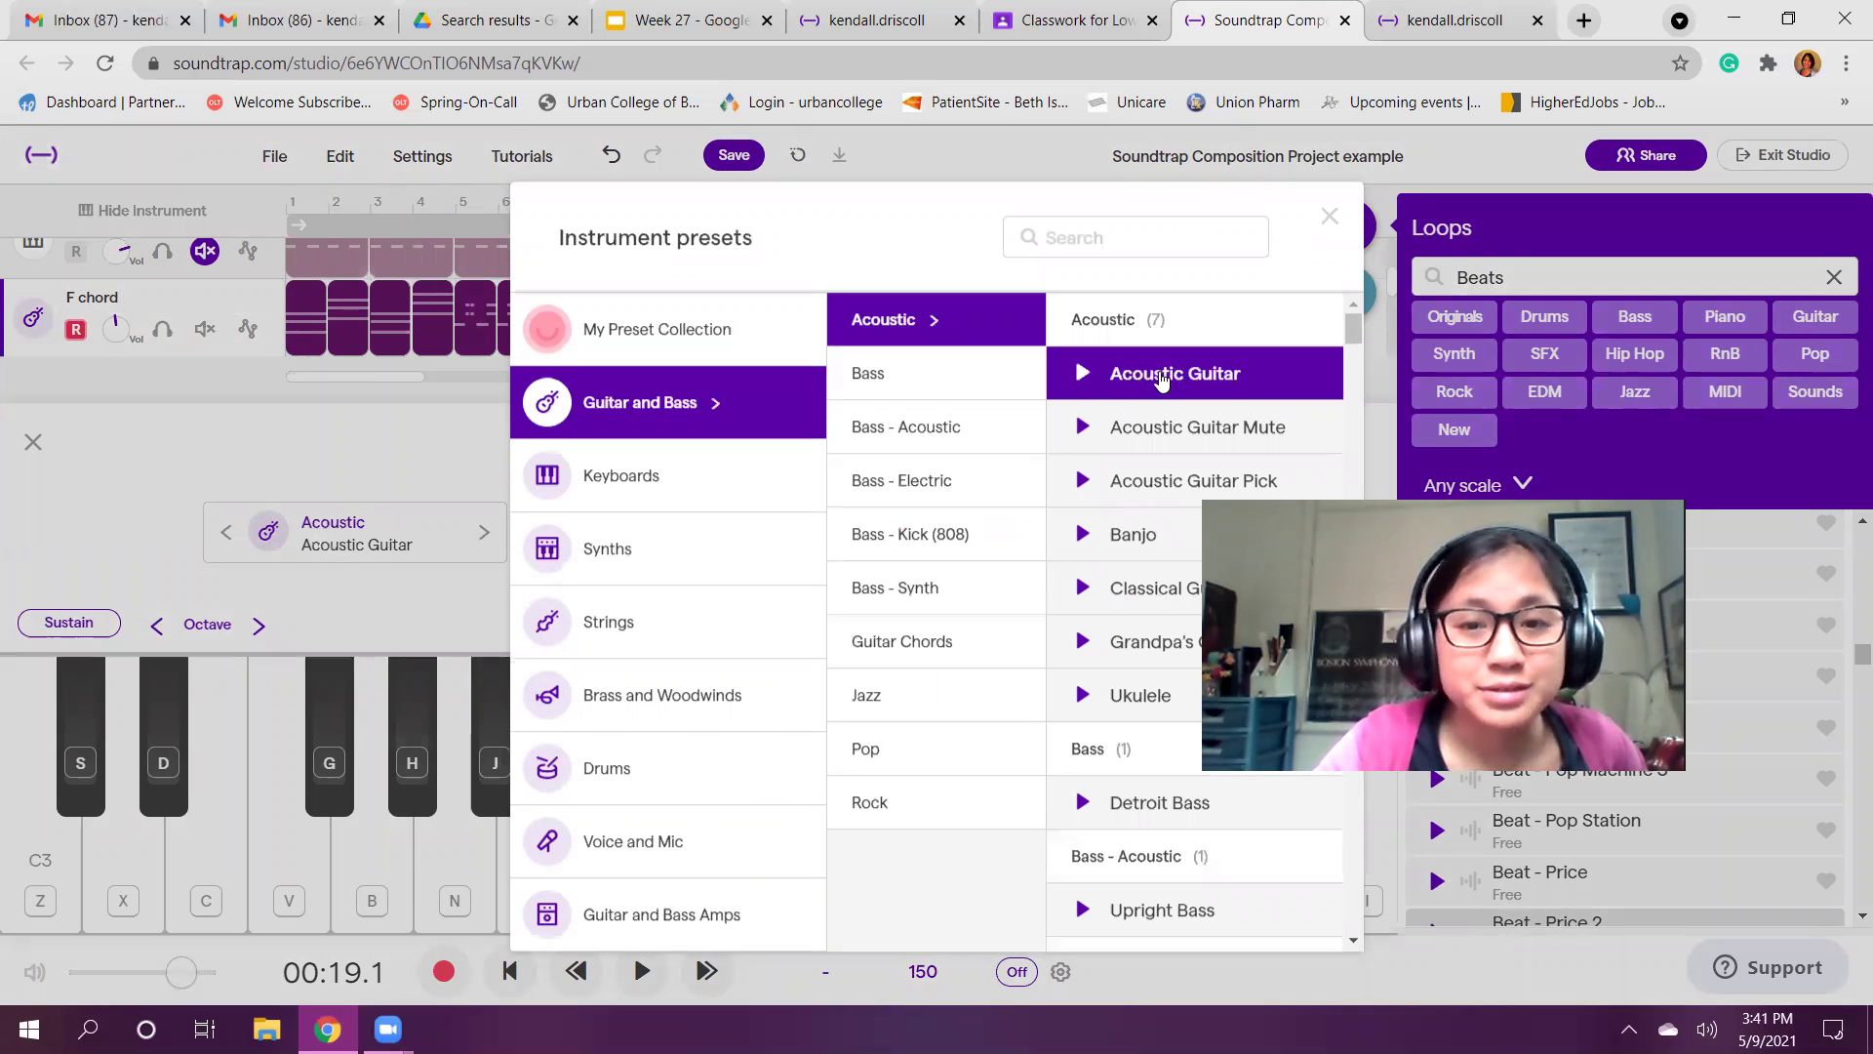
pyautogui.click(1319, 216)
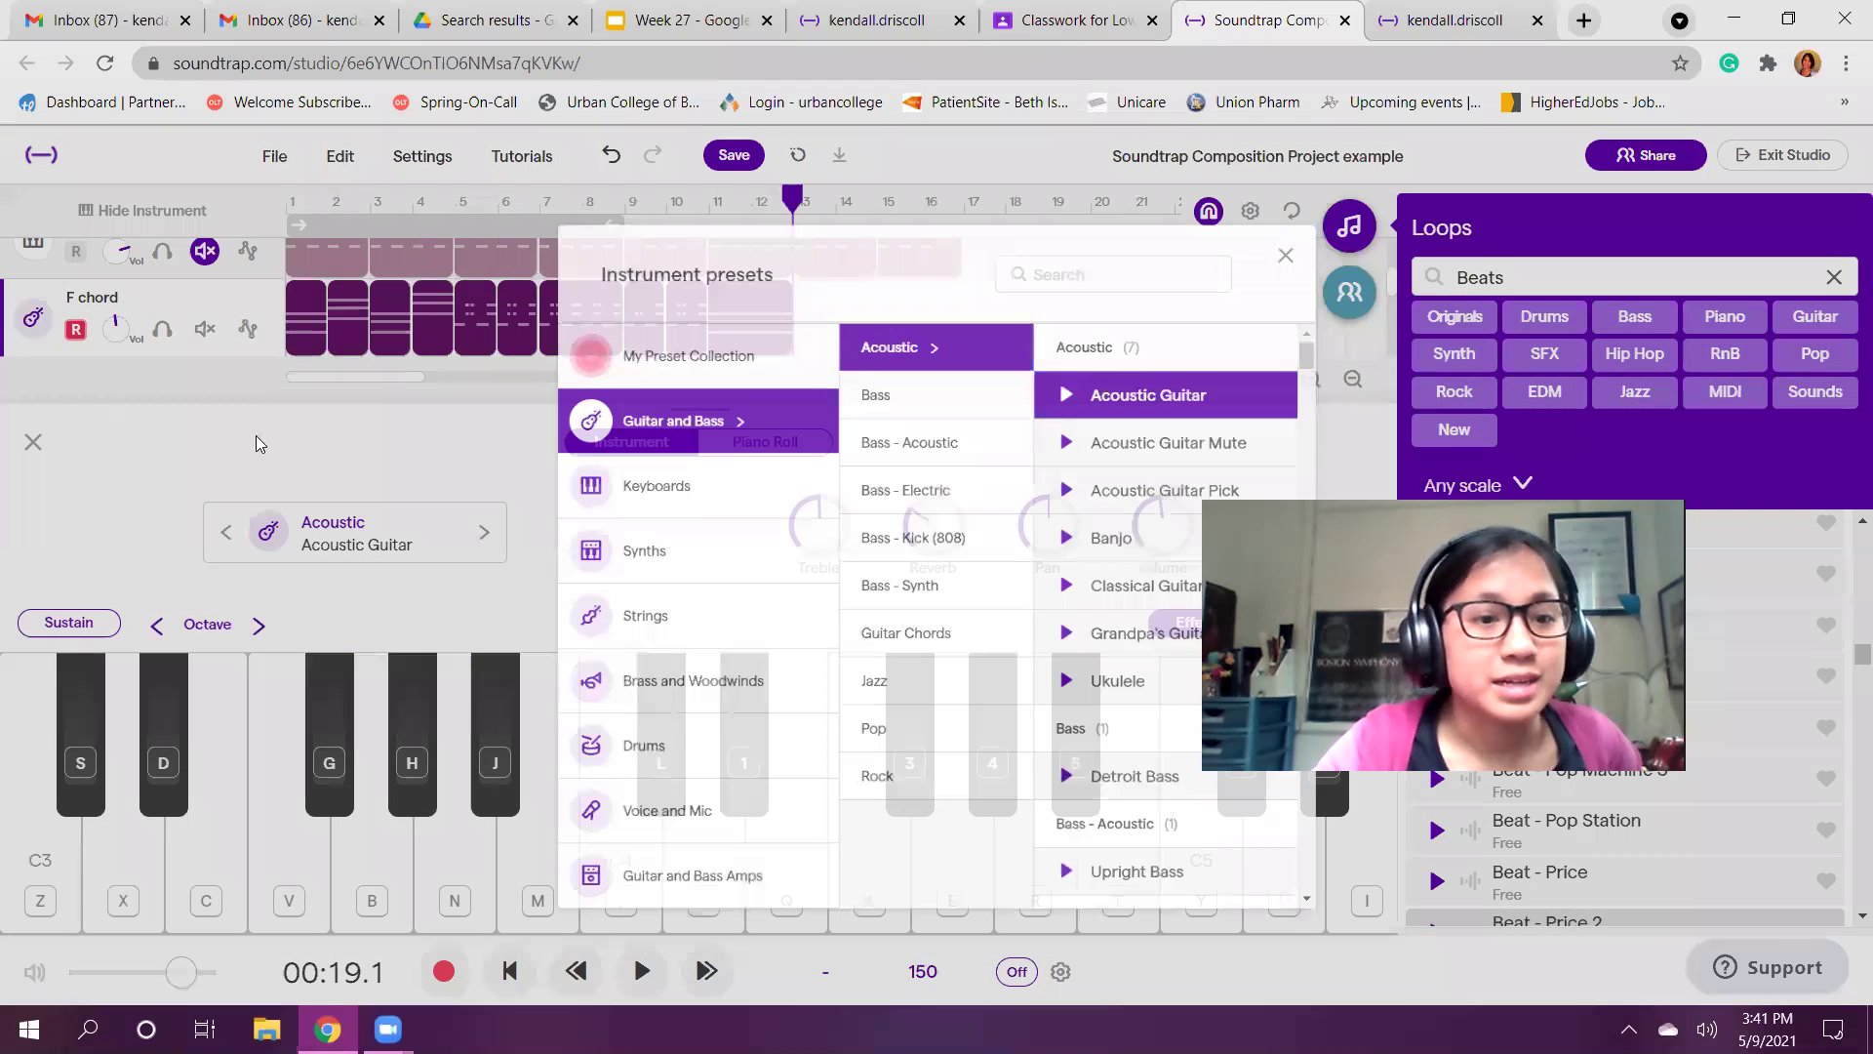
pyautogui.click(39, 446)
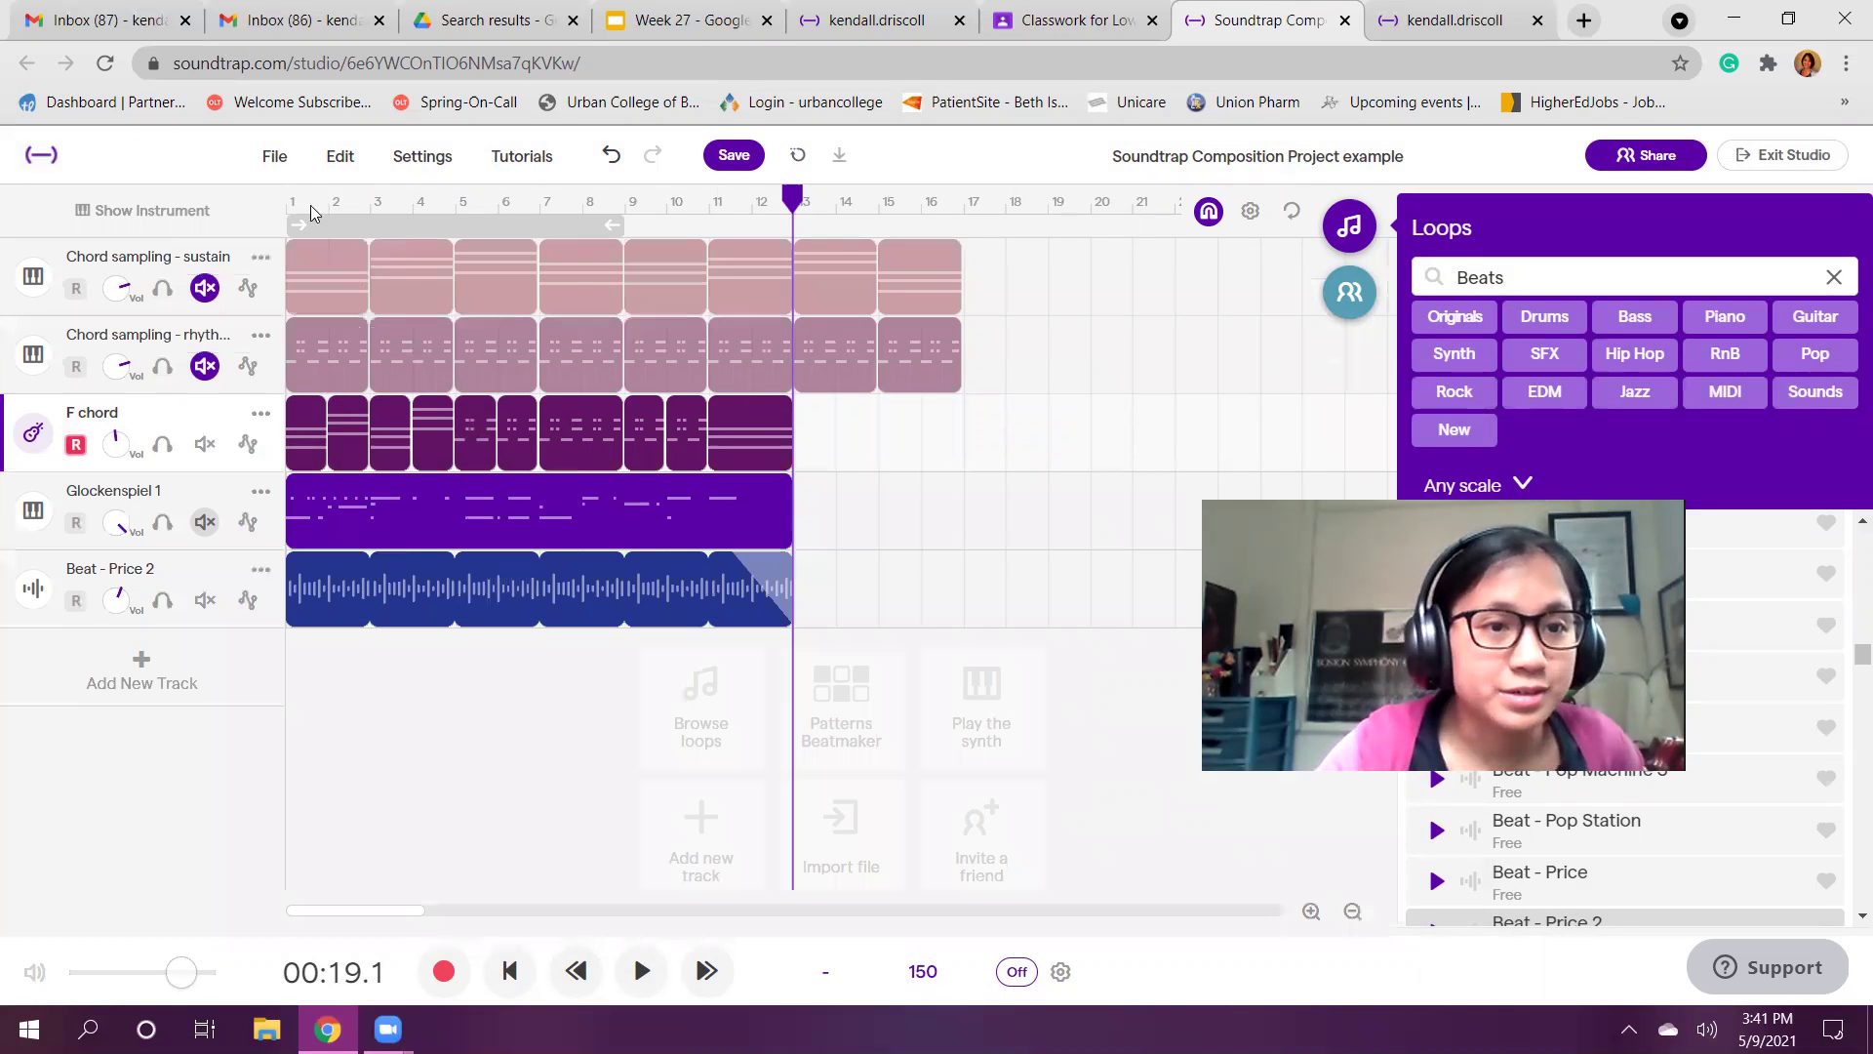
# Step: Raise the Beat - Price 2 track's volume and play the composition from the beginning, stopping just before measure 12
pyautogui.press('Return')
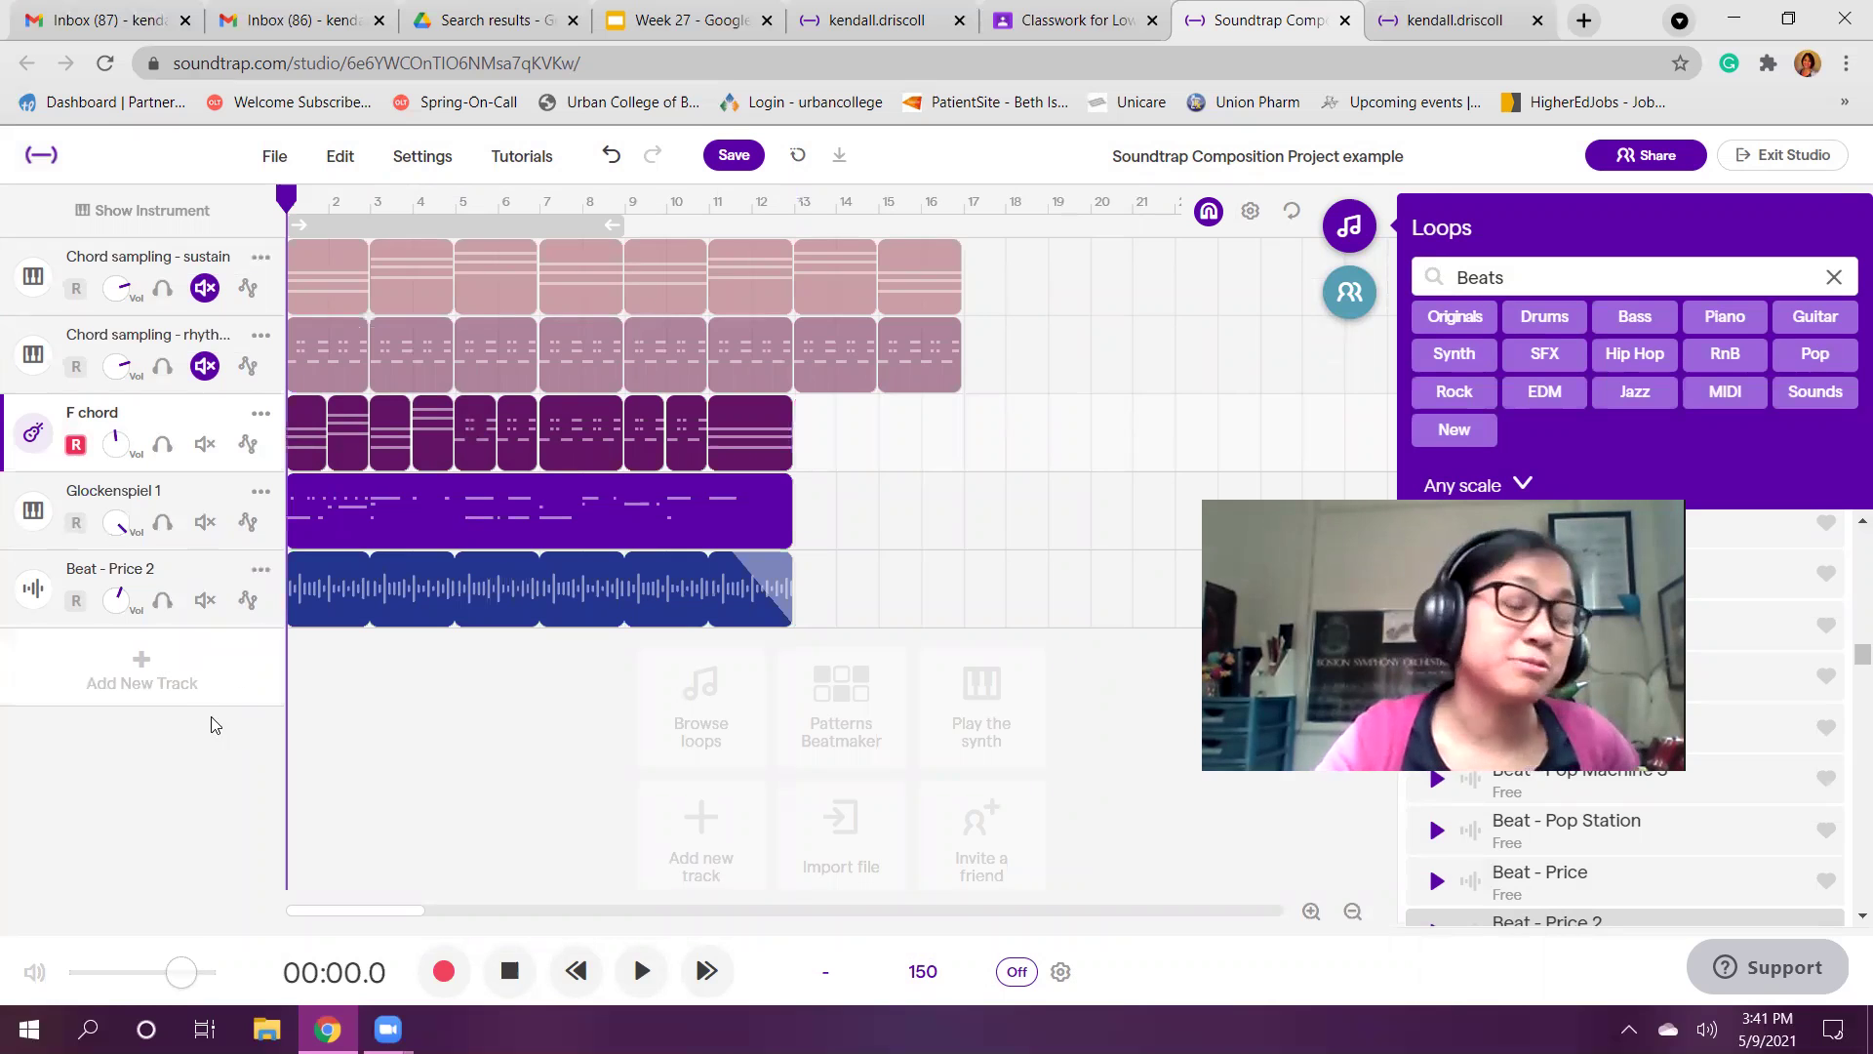
pyautogui.moveTo(118, 597); pyautogui.dragTo(120, 561)
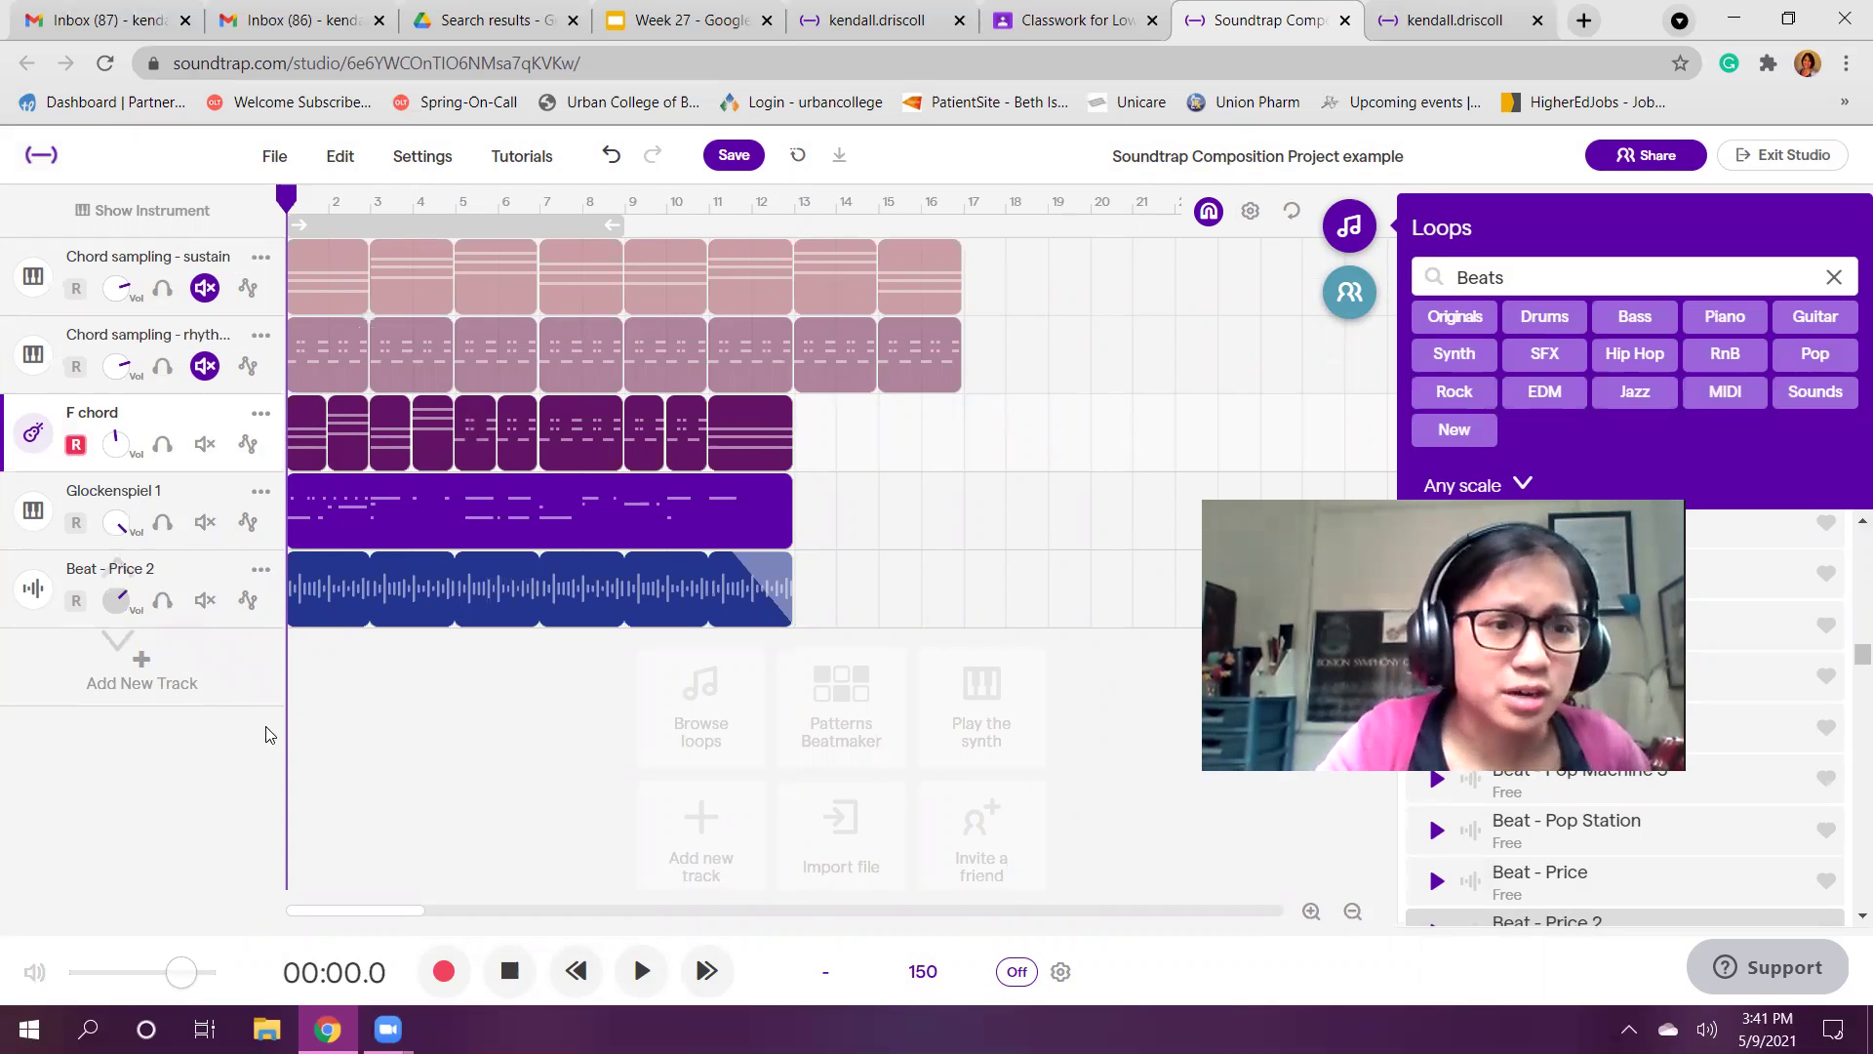
pyautogui.click(641, 972)
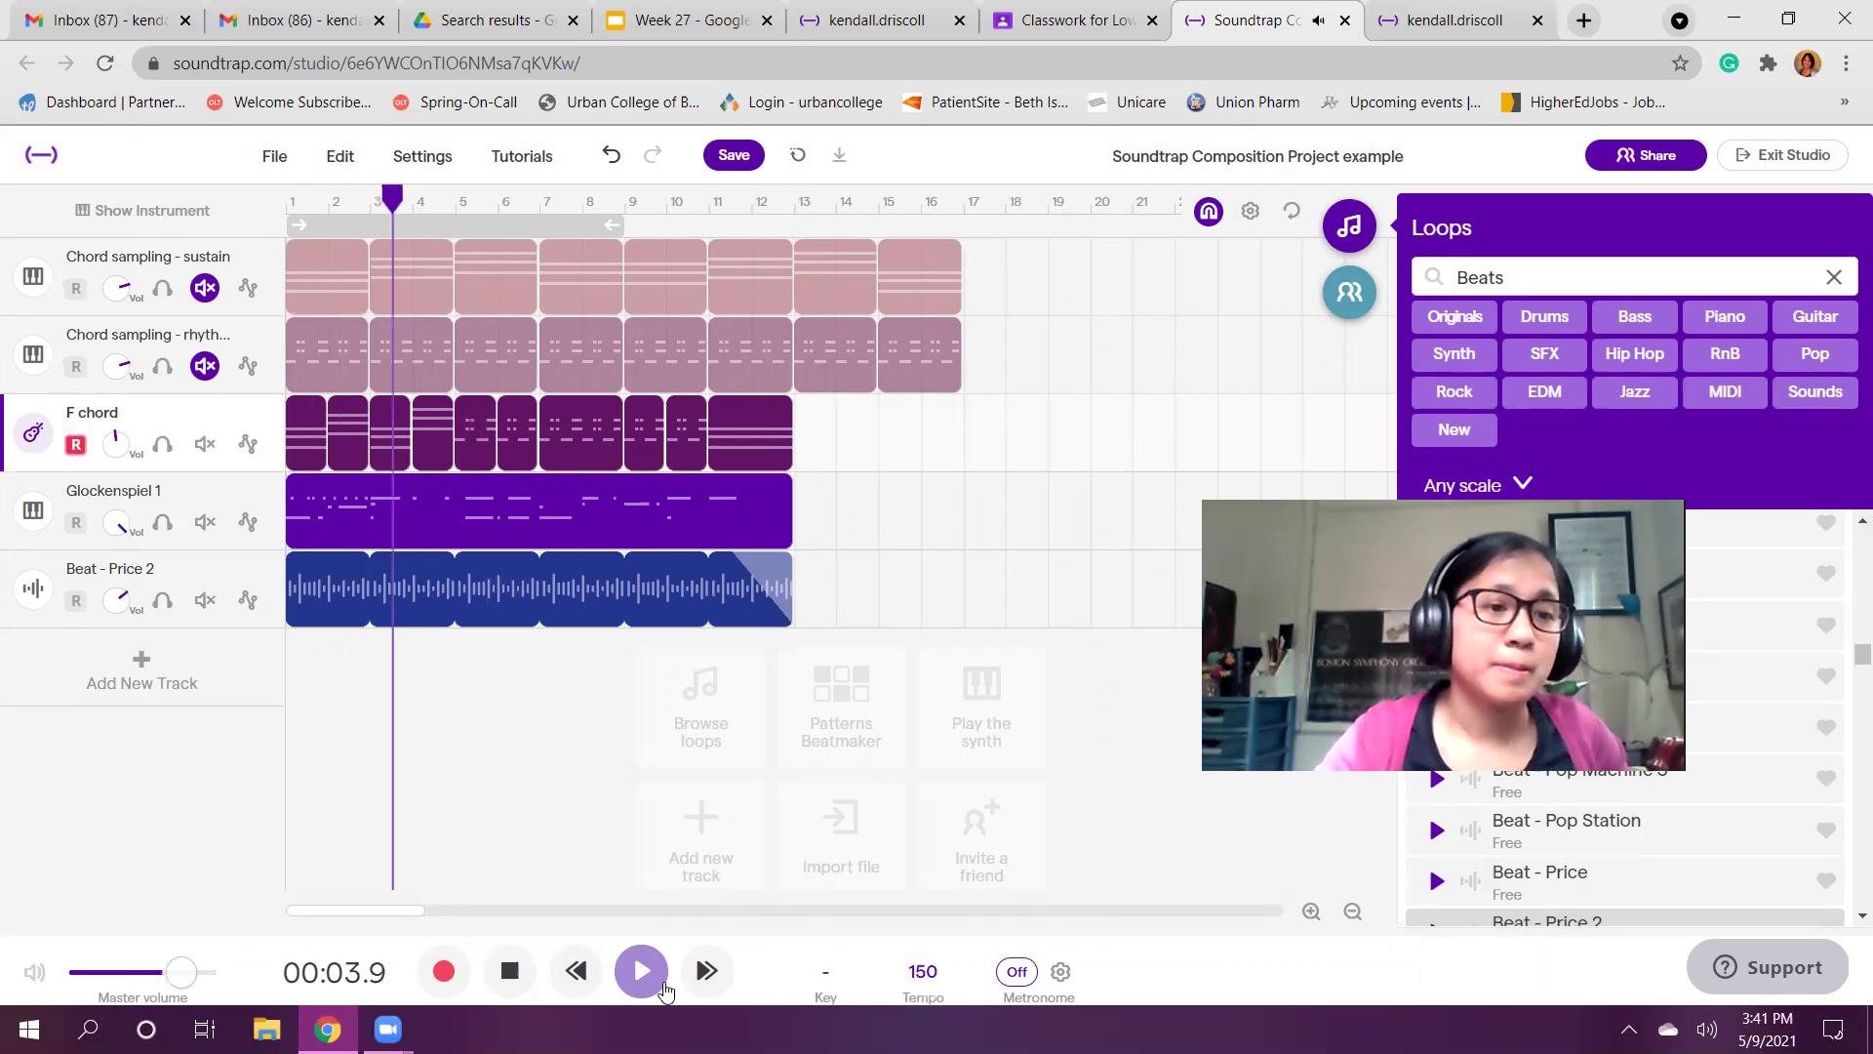
pyautogui.click(659, 987)
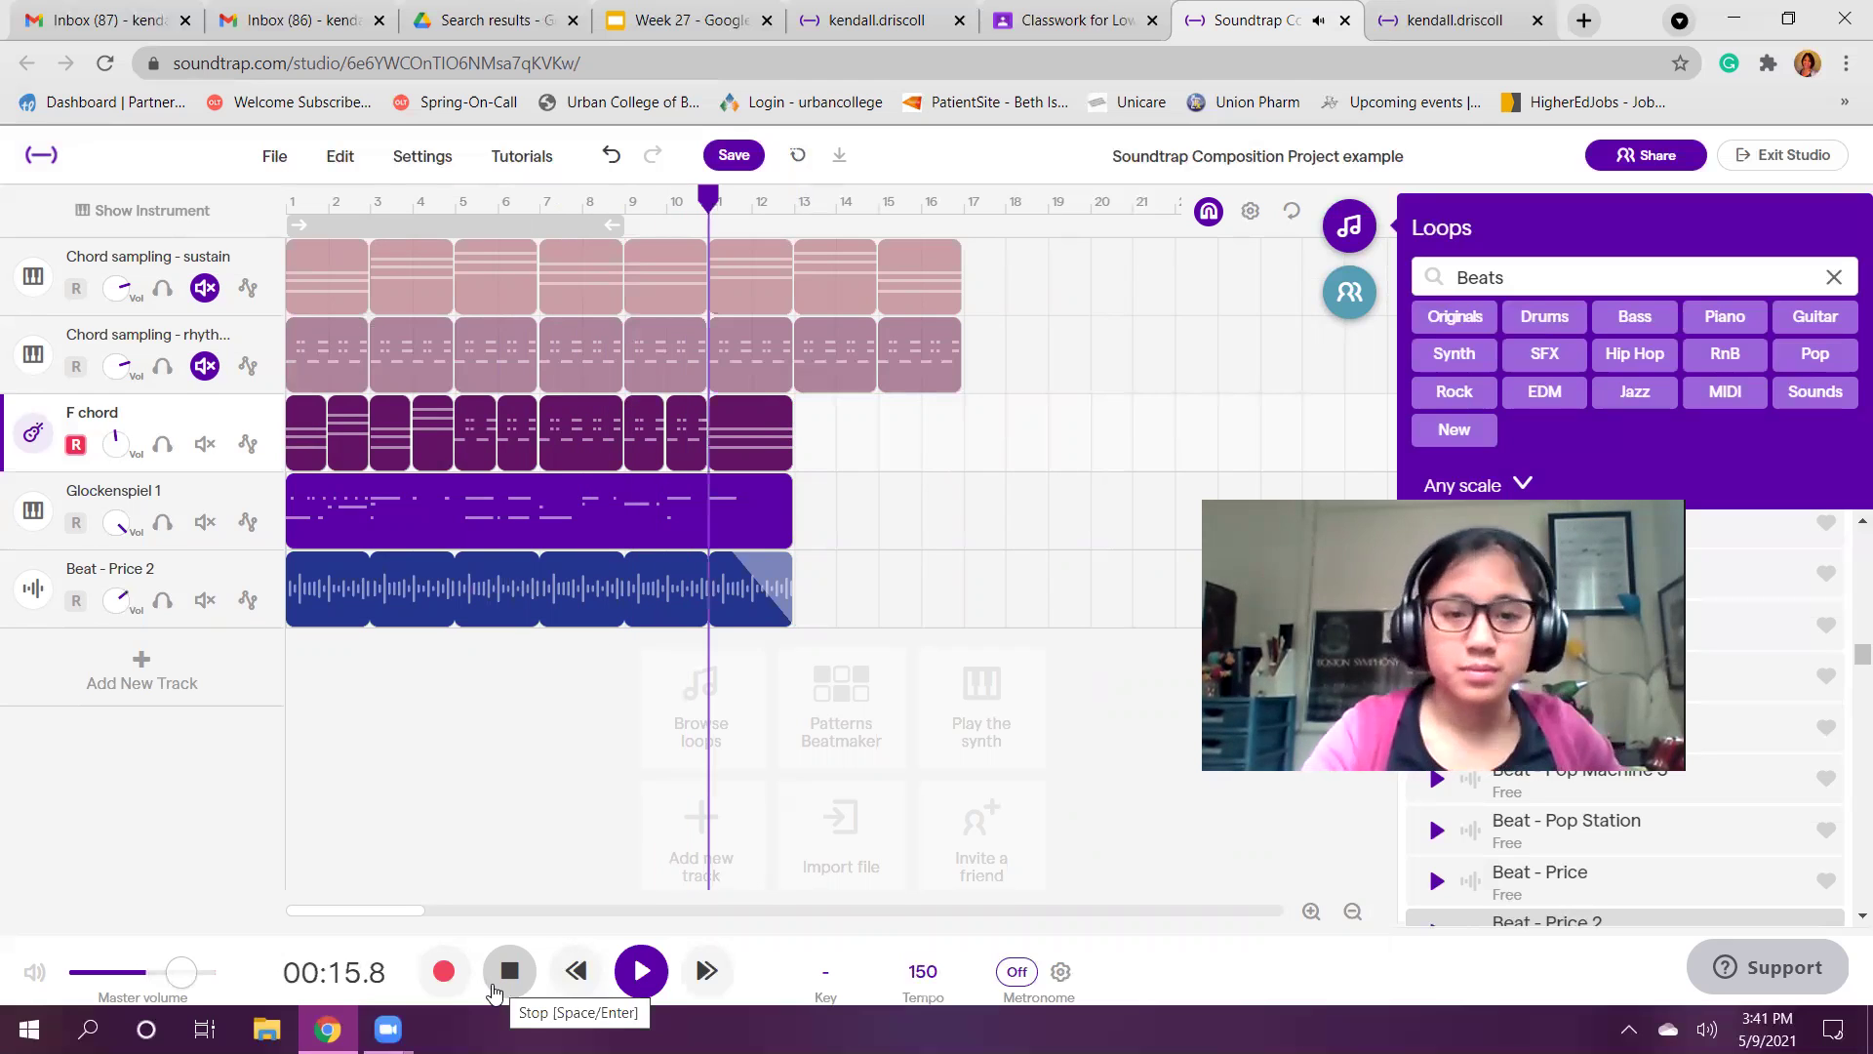
pyautogui.press('space')
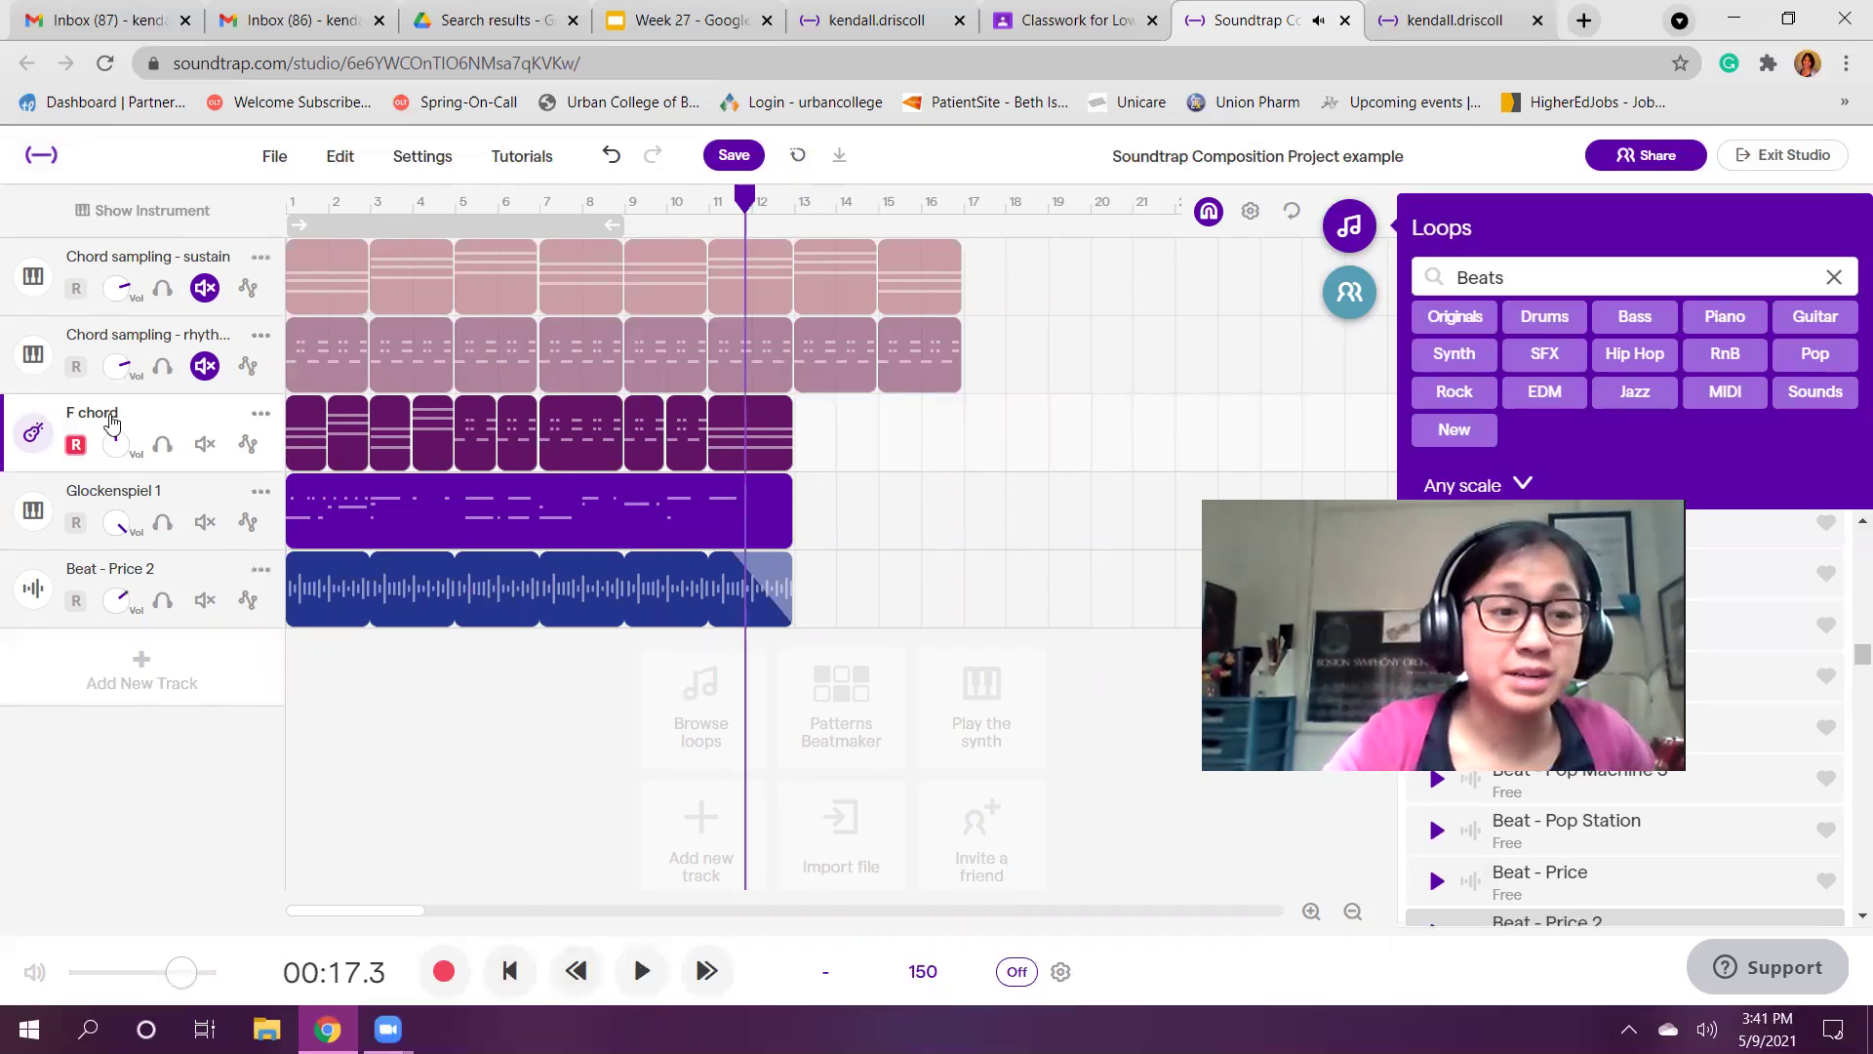
# Step: Raise the F chord track's volume and play the composition from the beginning, stopping partway through measure 12
pyautogui.moveTo(114, 439); pyautogui.dragTo(93, 337)
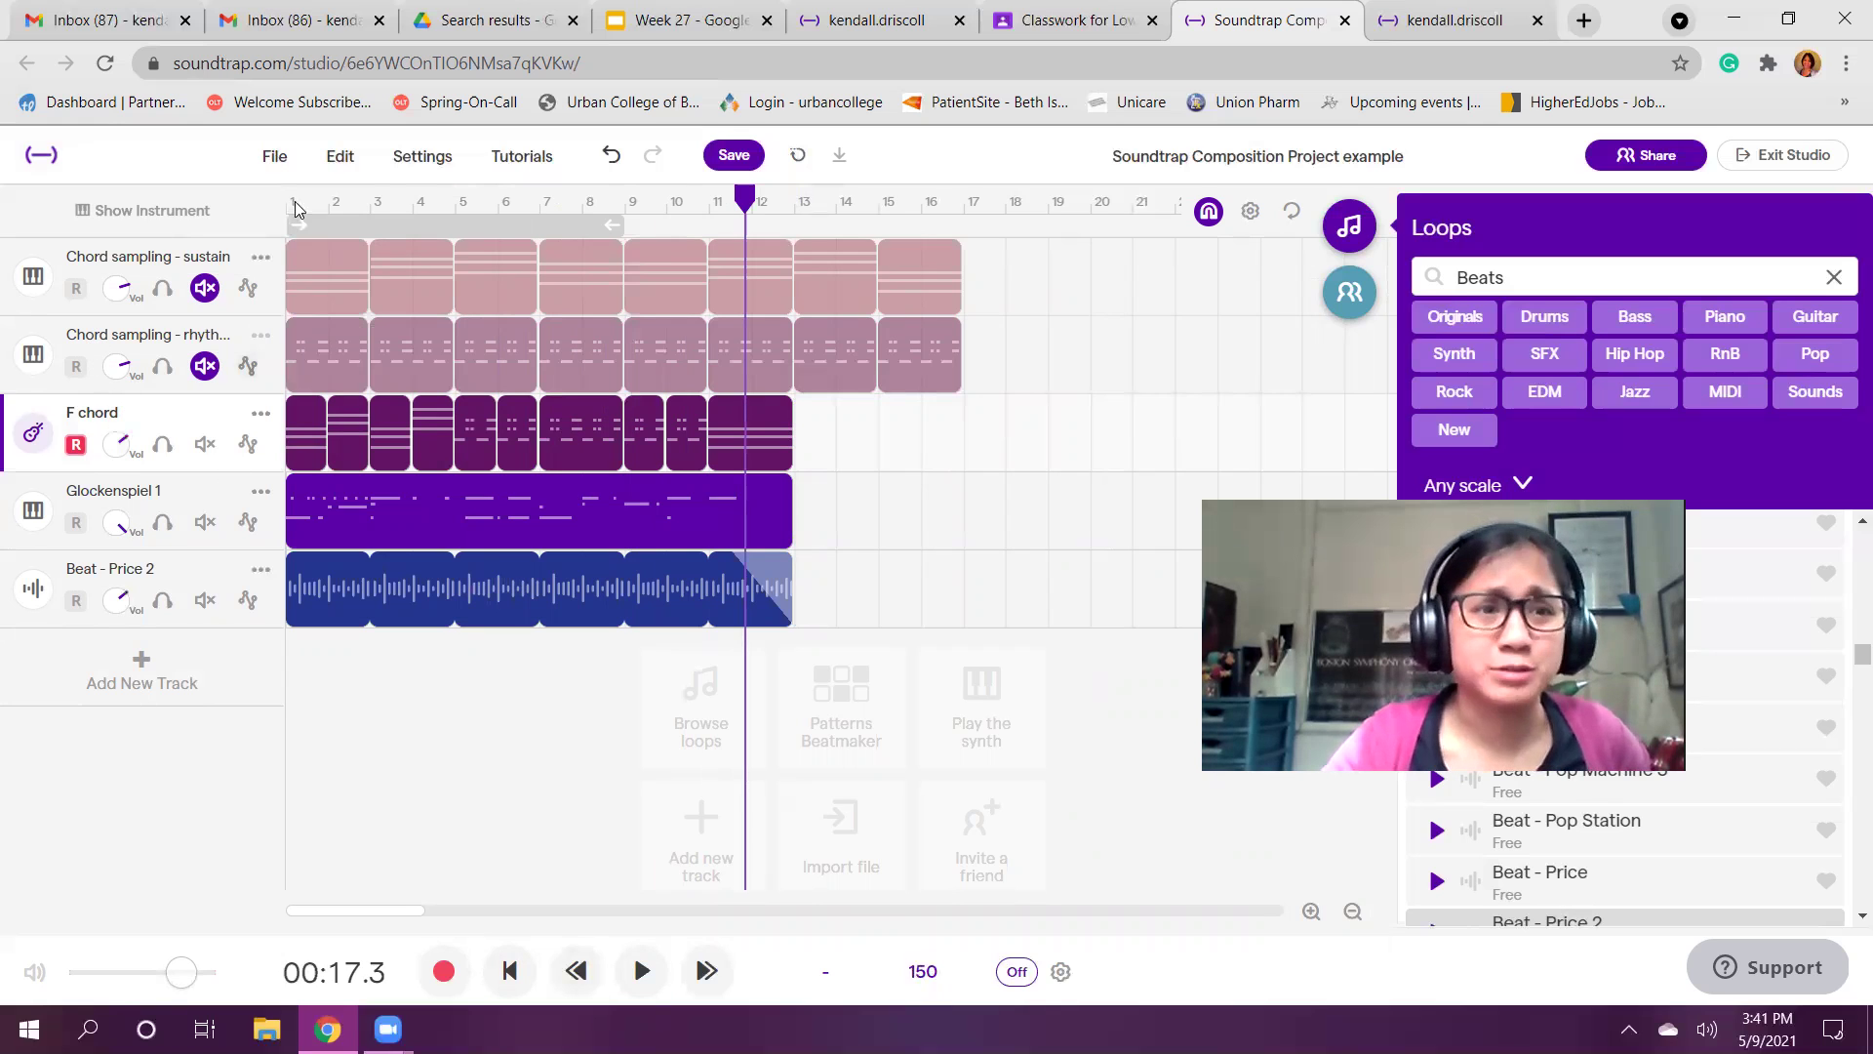
pyautogui.press('Return')
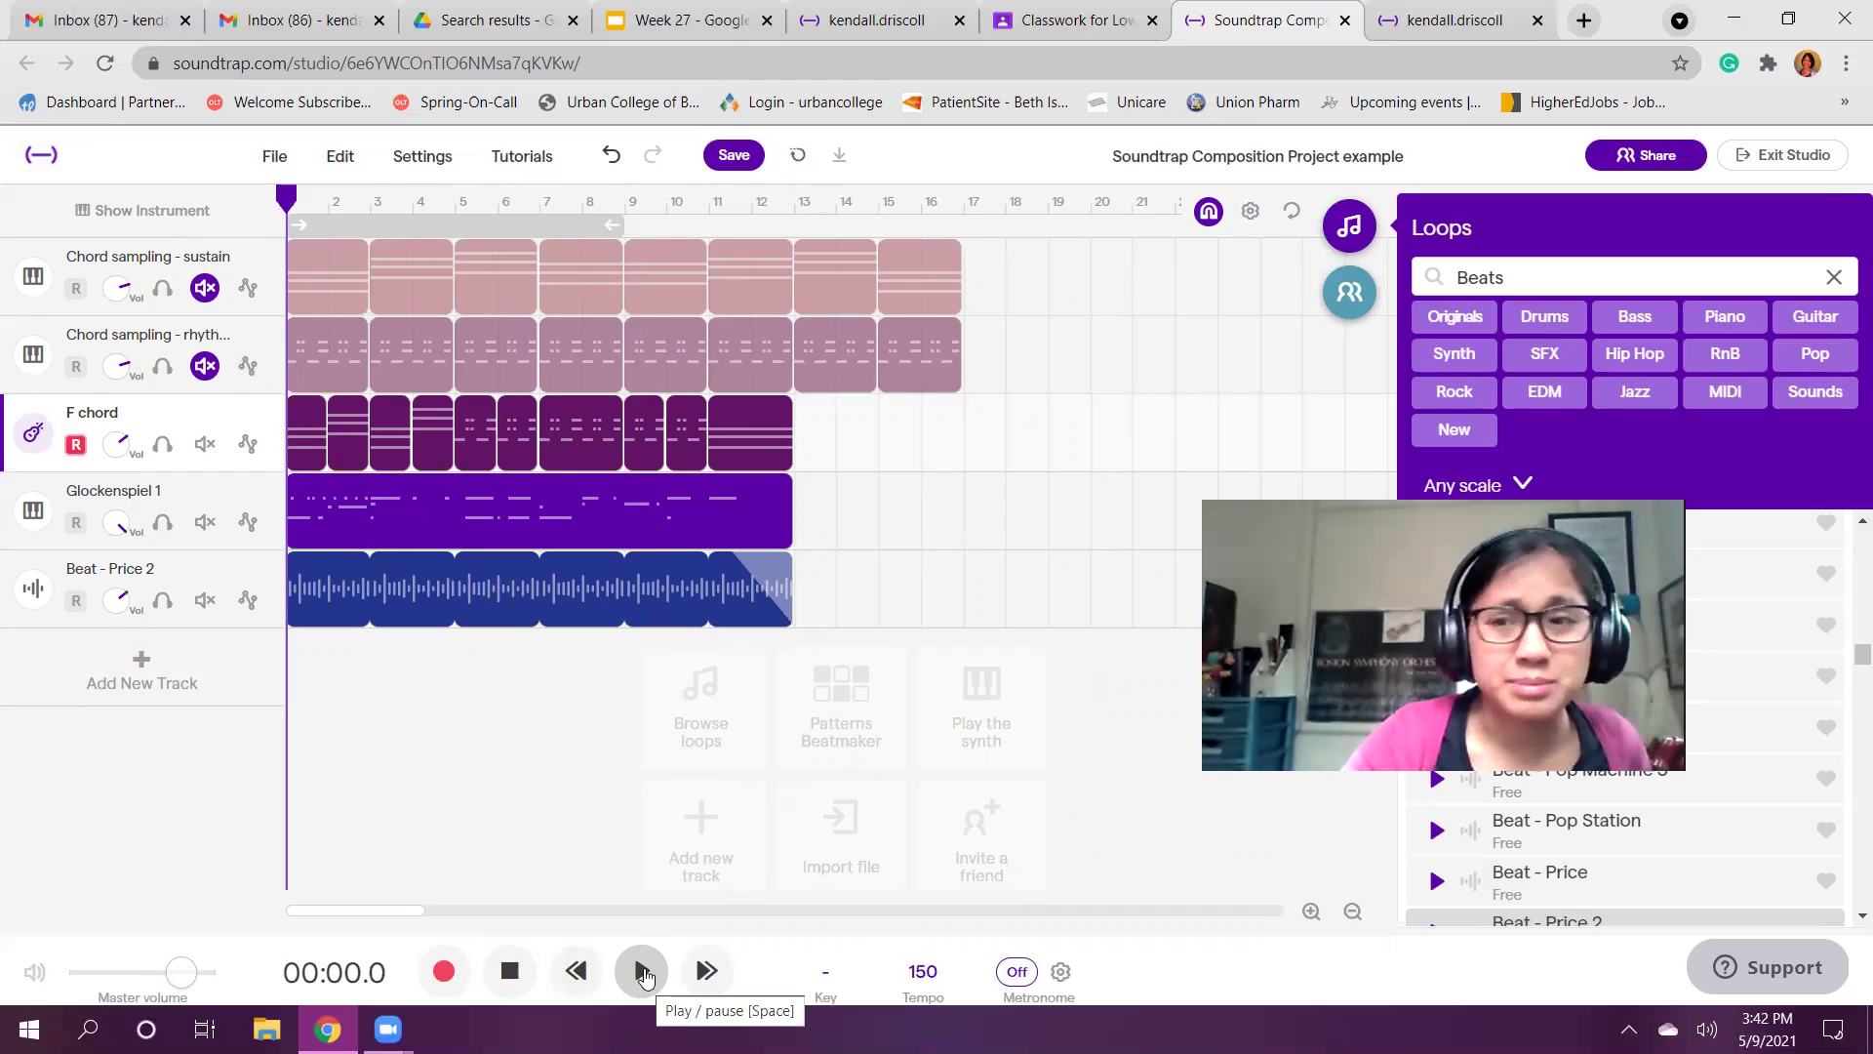
pyautogui.click(643, 975)
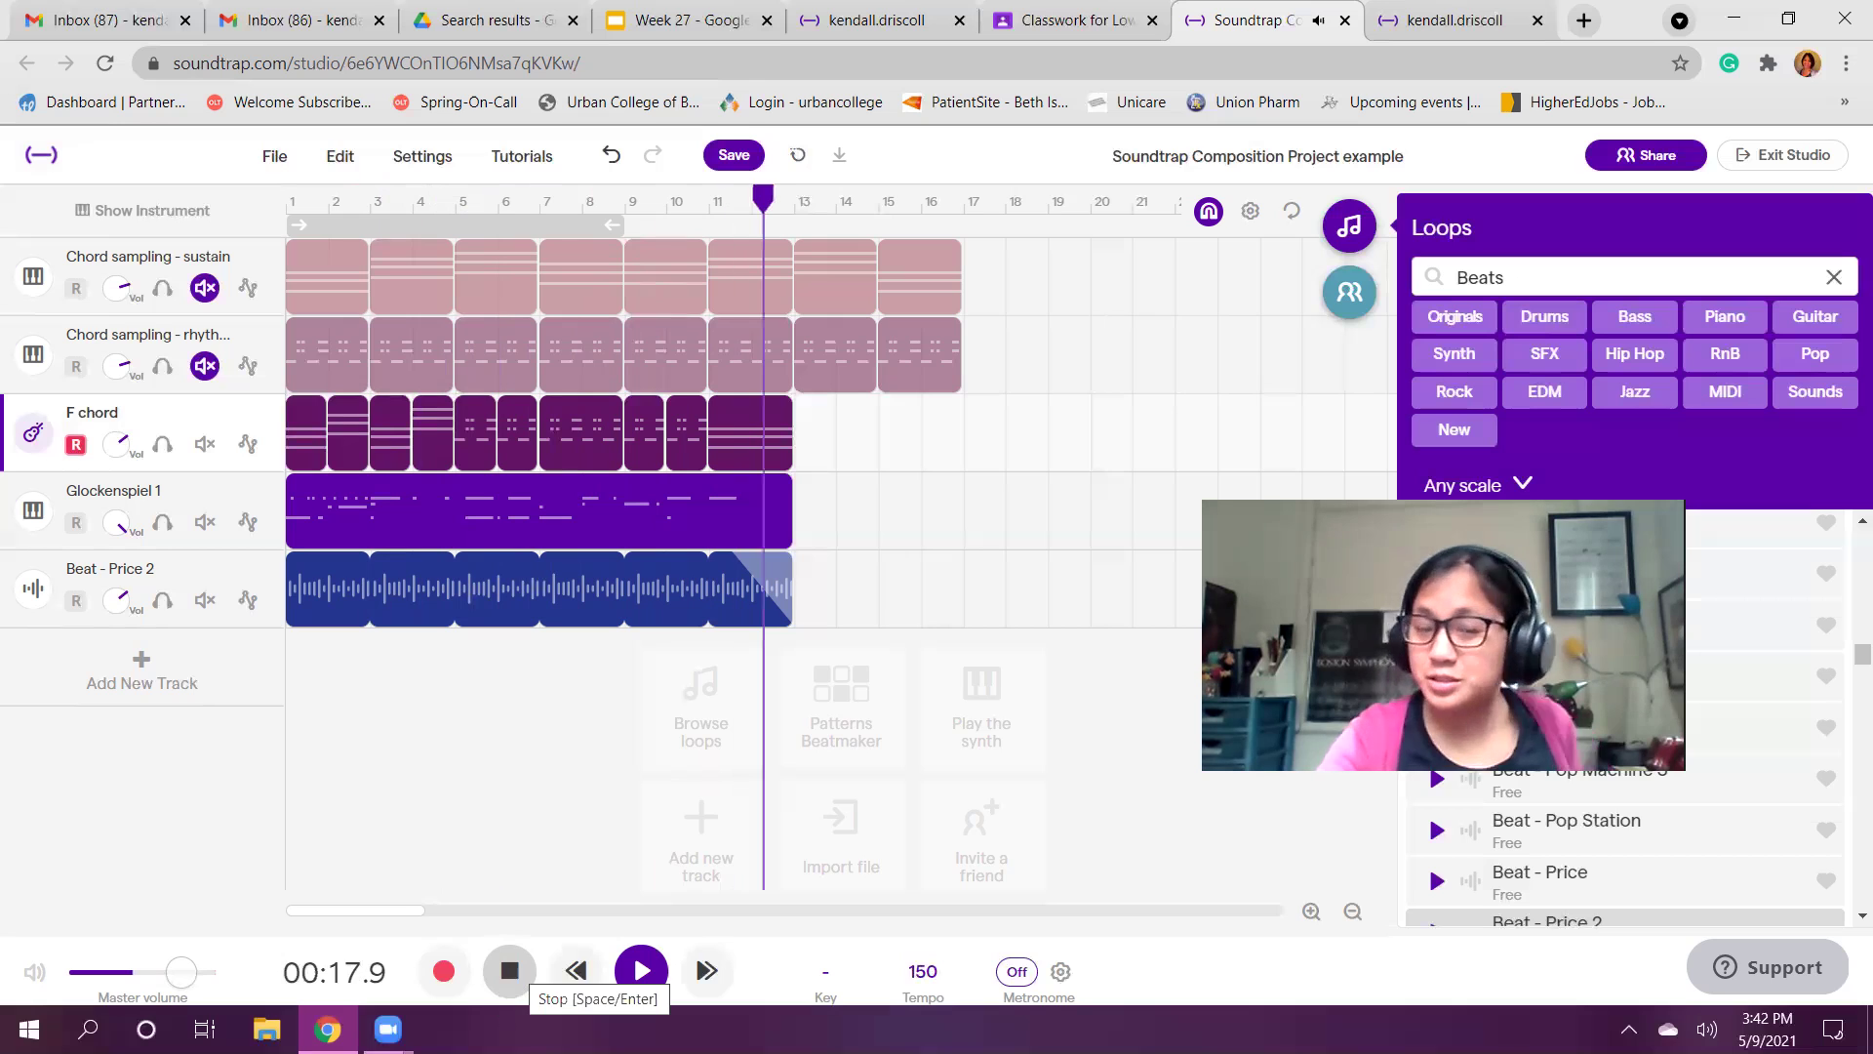
pyautogui.click(510, 971)
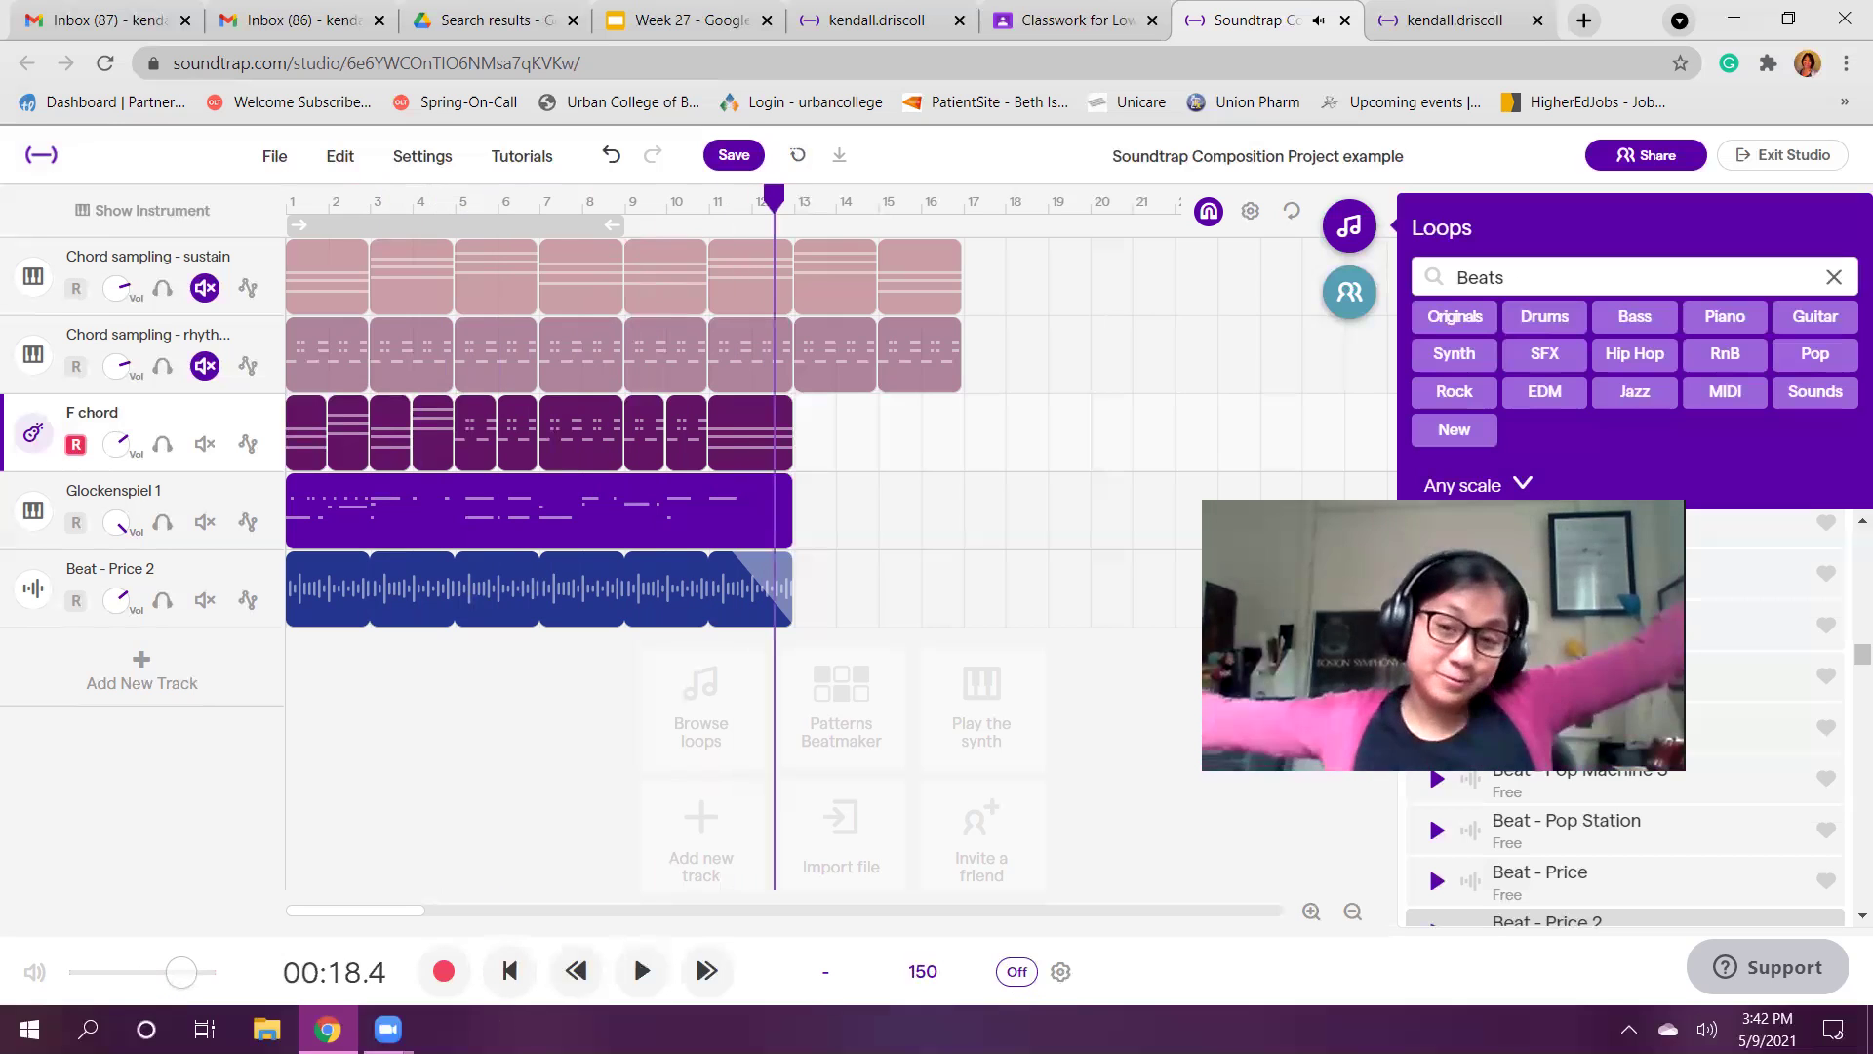